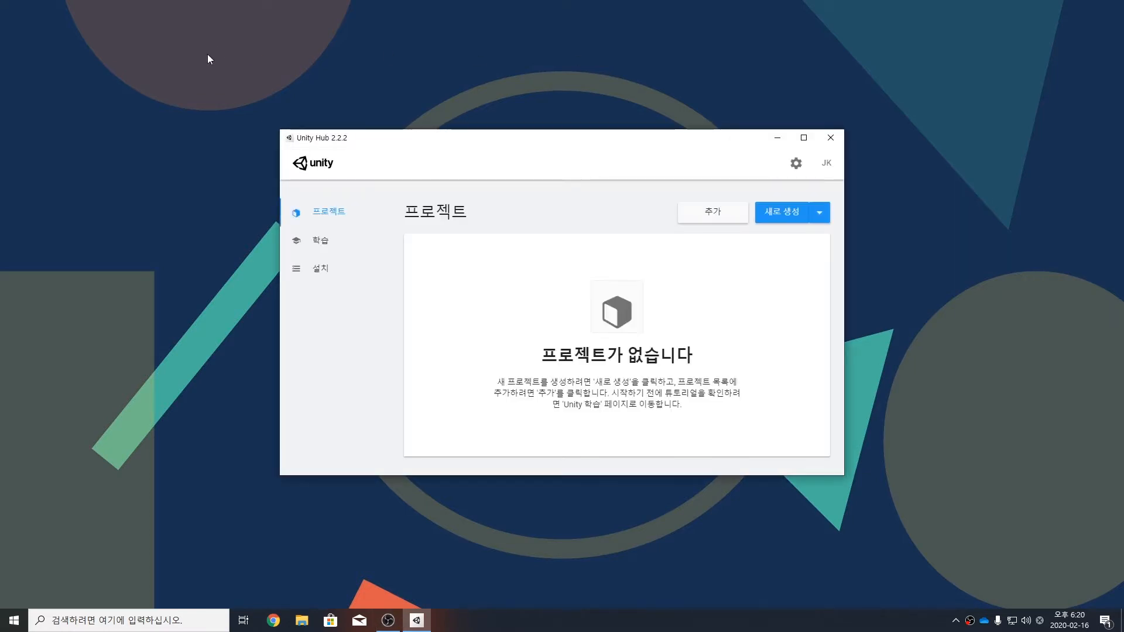
# - Browse the list of sample projects in the Learn section, from FPS Microgame down to Roll-a-ball
pyautogui.click(307, 245)
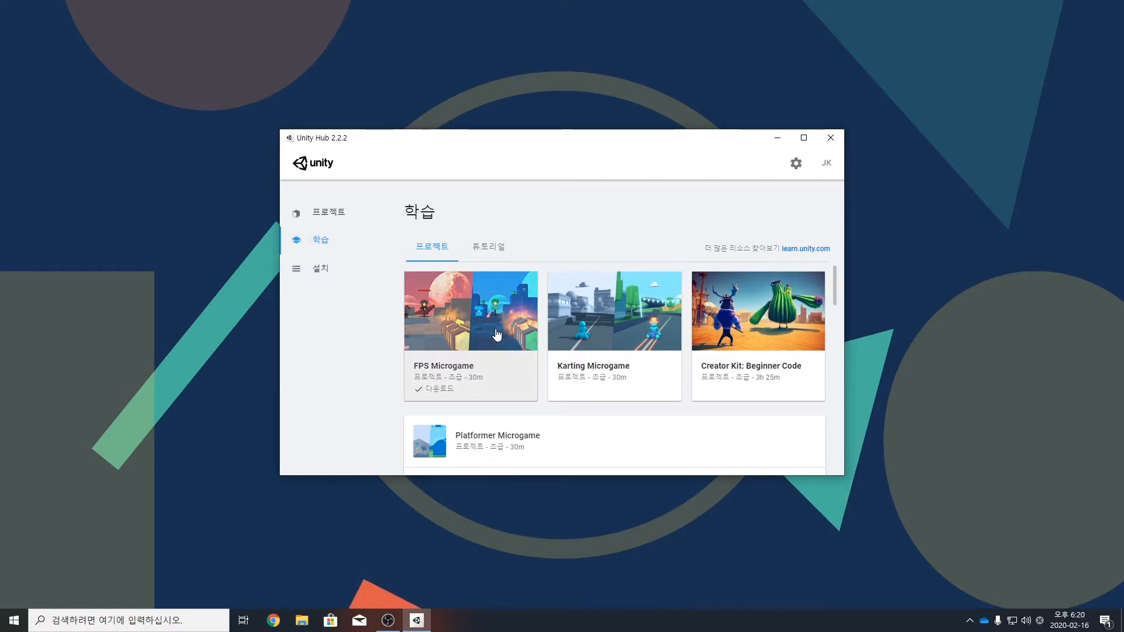
pyautogui.scroll(-6, 497, 329)
pyautogui.scroll(-2, 497, 334)
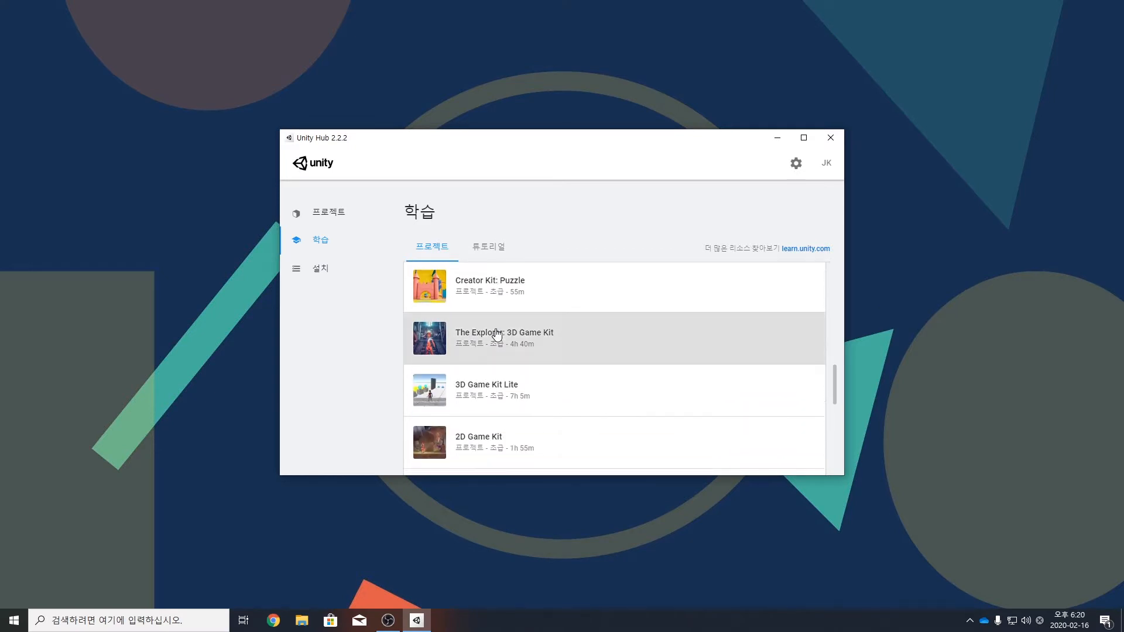
pyautogui.scroll(-4, 497, 333)
pyautogui.scroll(2, 497, 334)
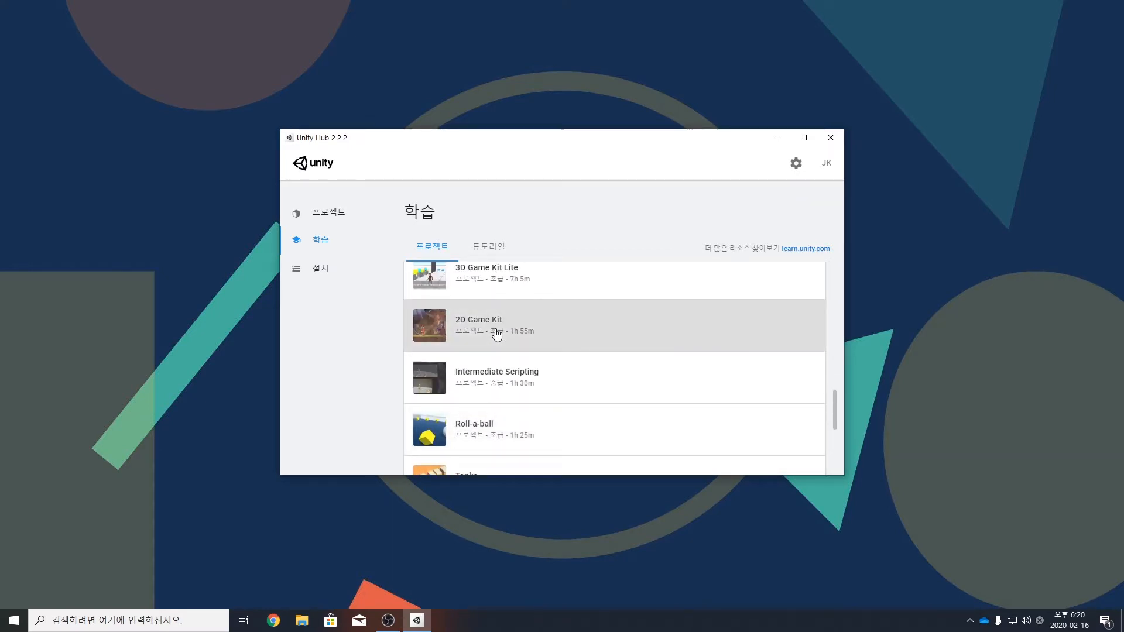
pyautogui.scroll(10, 497, 333)
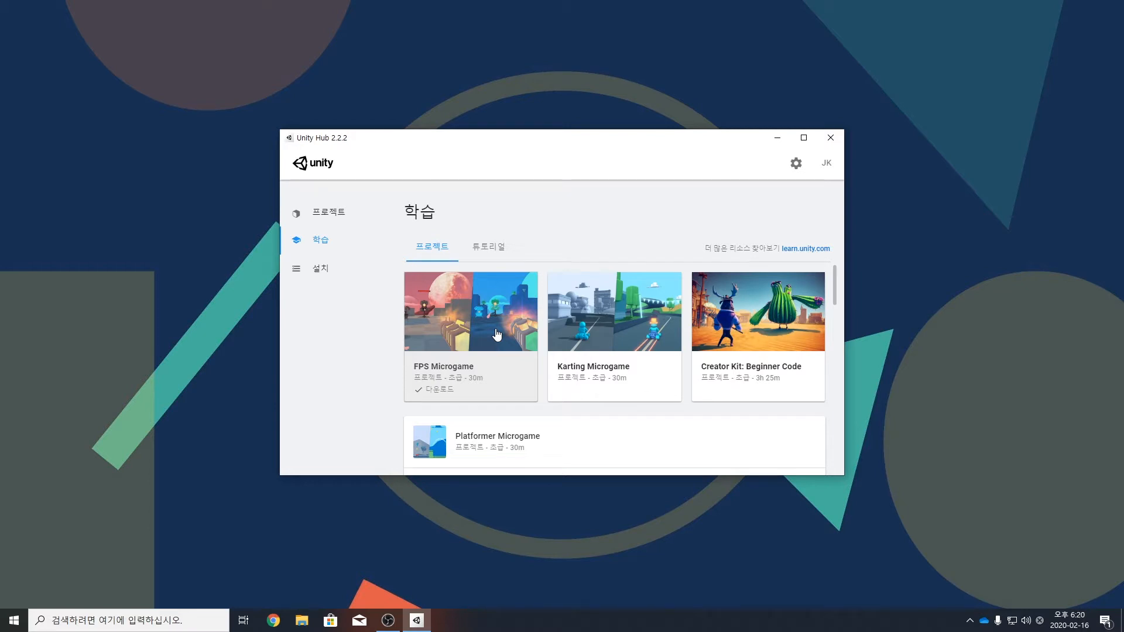
# - Add the WebGL Build Support module to the installed Unity version 2018.4.17f1
pyautogui.click(331, 269)
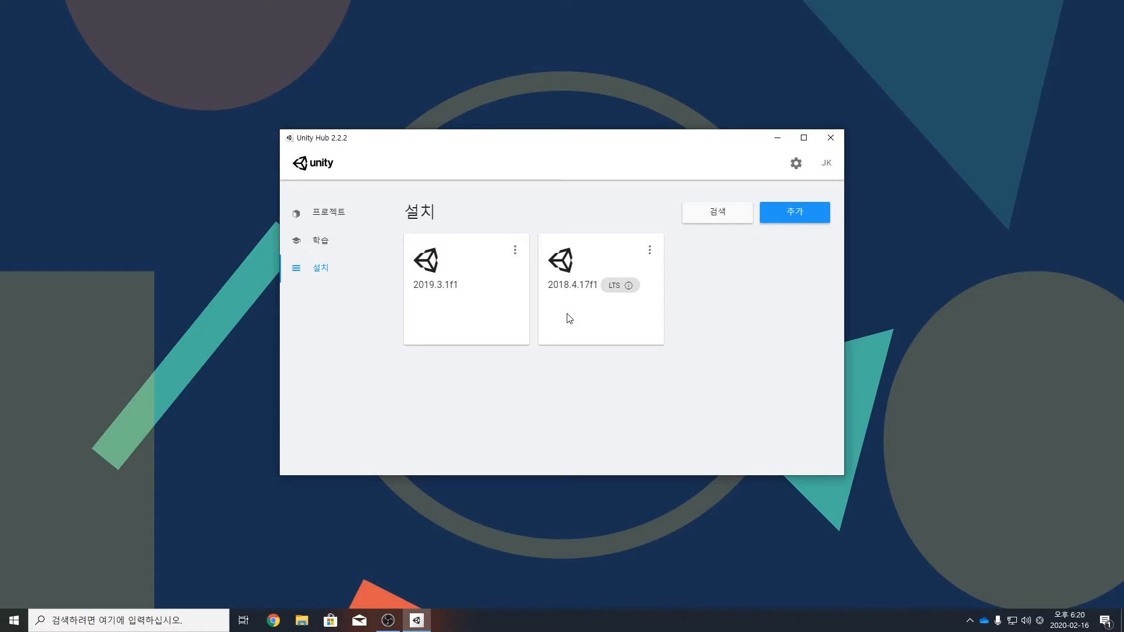
pyautogui.click(650, 257)
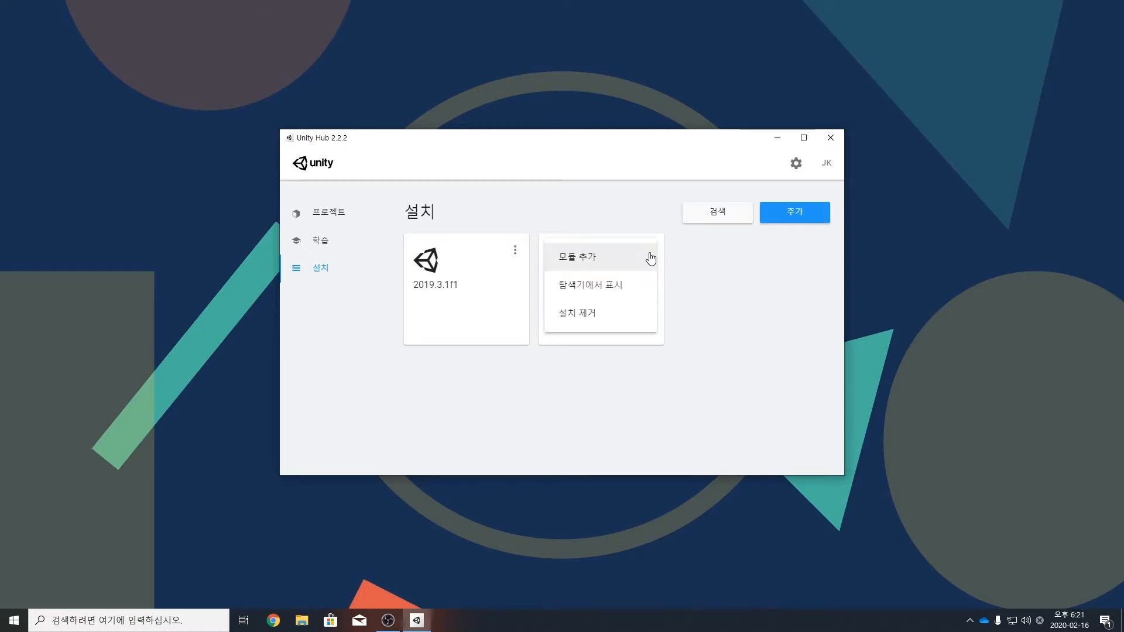
pyautogui.click(611, 267)
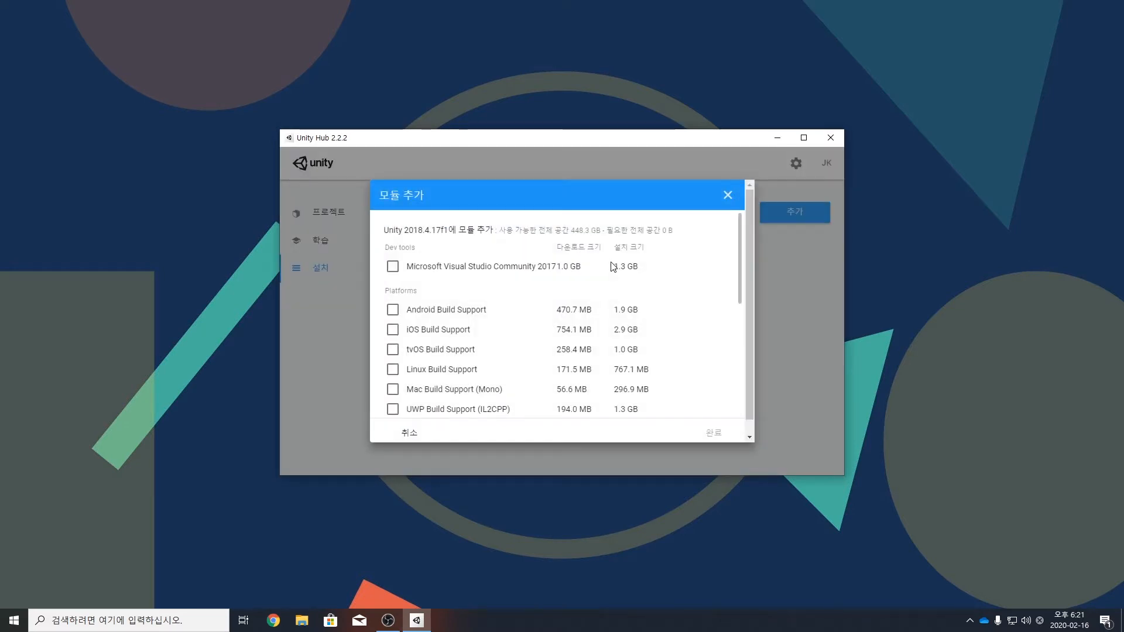
pyautogui.moveTo(740, 272); pyautogui.dragTo(738, 336)
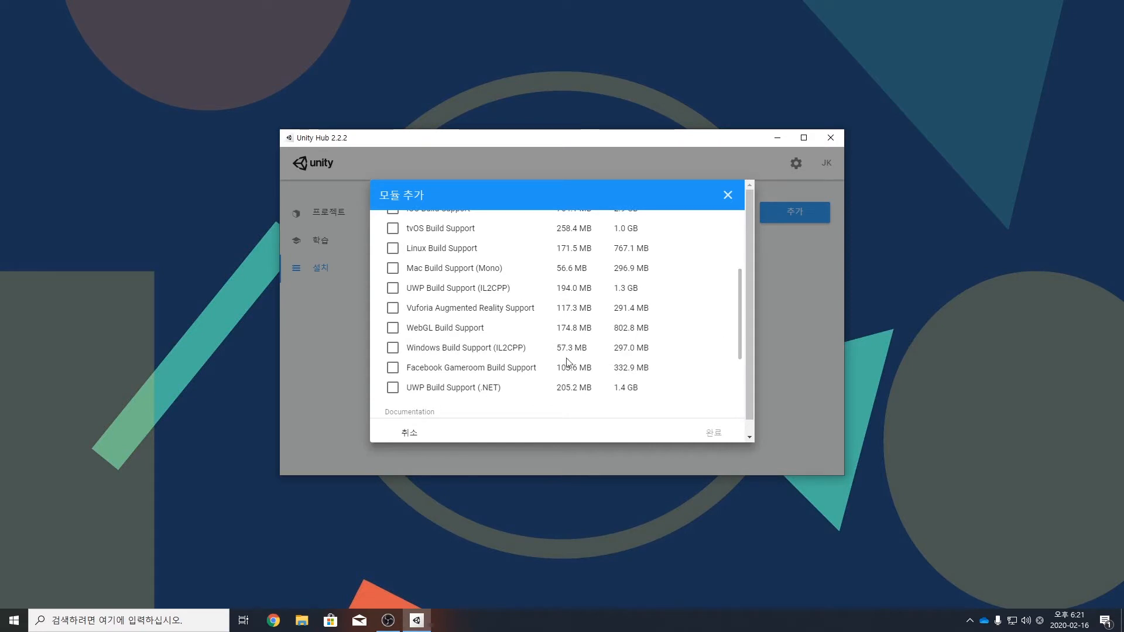
pyautogui.click(393, 328)
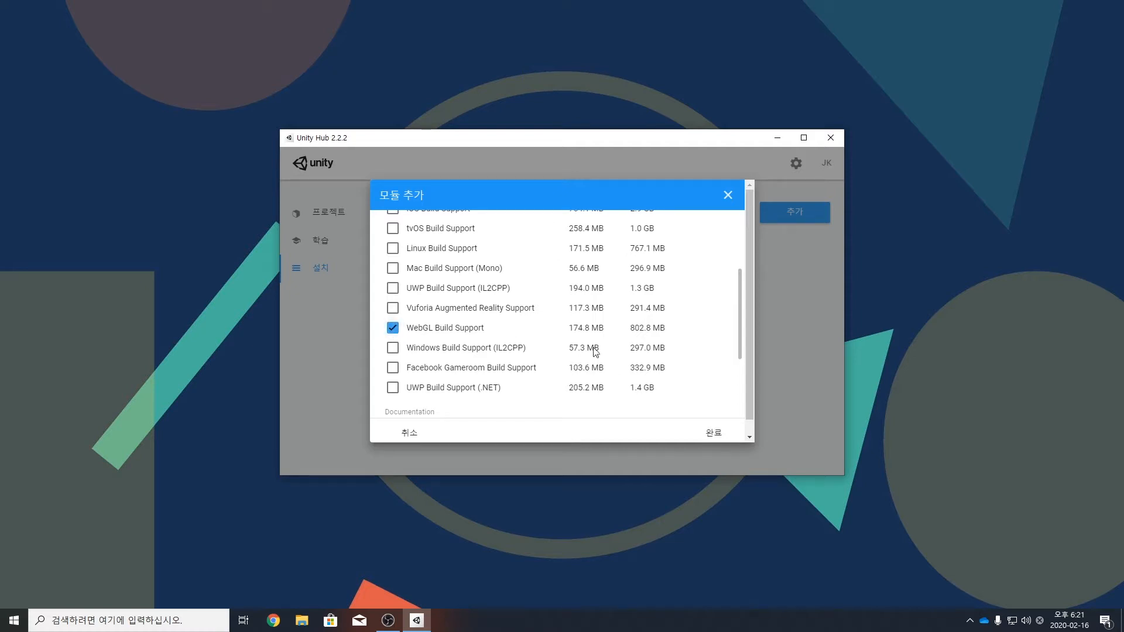
pyautogui.click(722, 433)
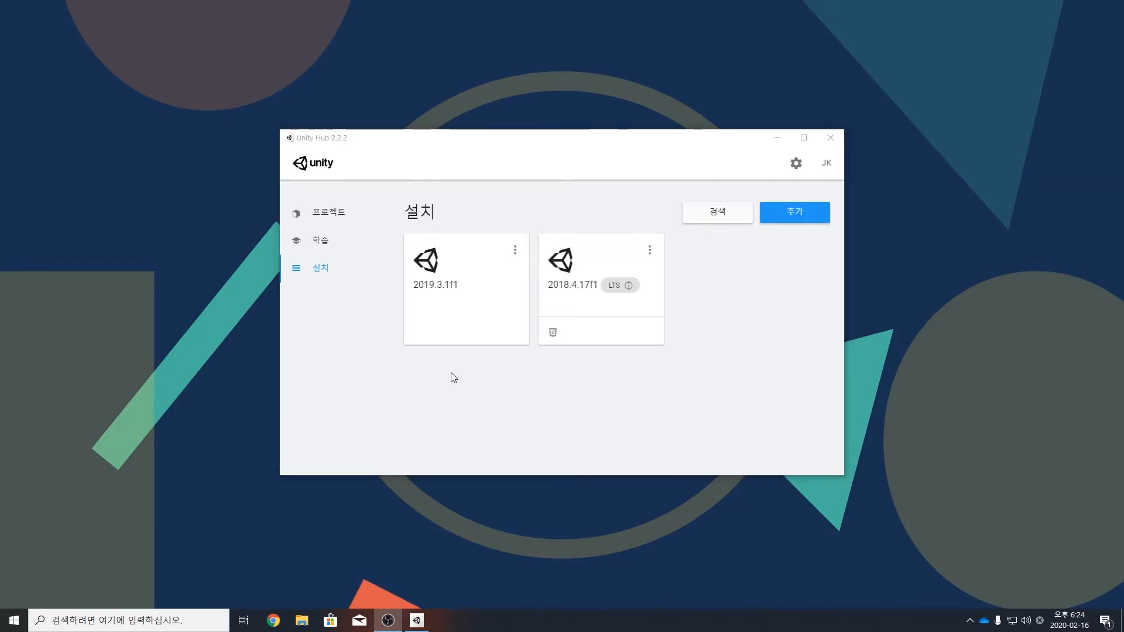
# - Download the FPS Microgame sample project from the Learn section and open it in the Unity editor
pyautogui.click(324, 244)
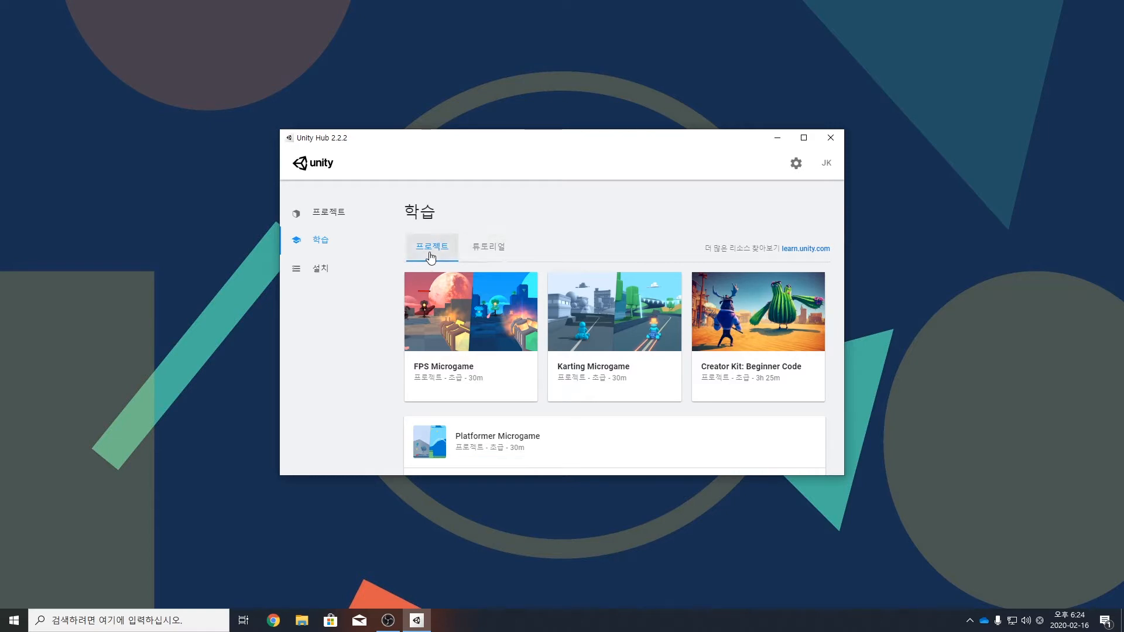
pyautogui.click(448, 341)
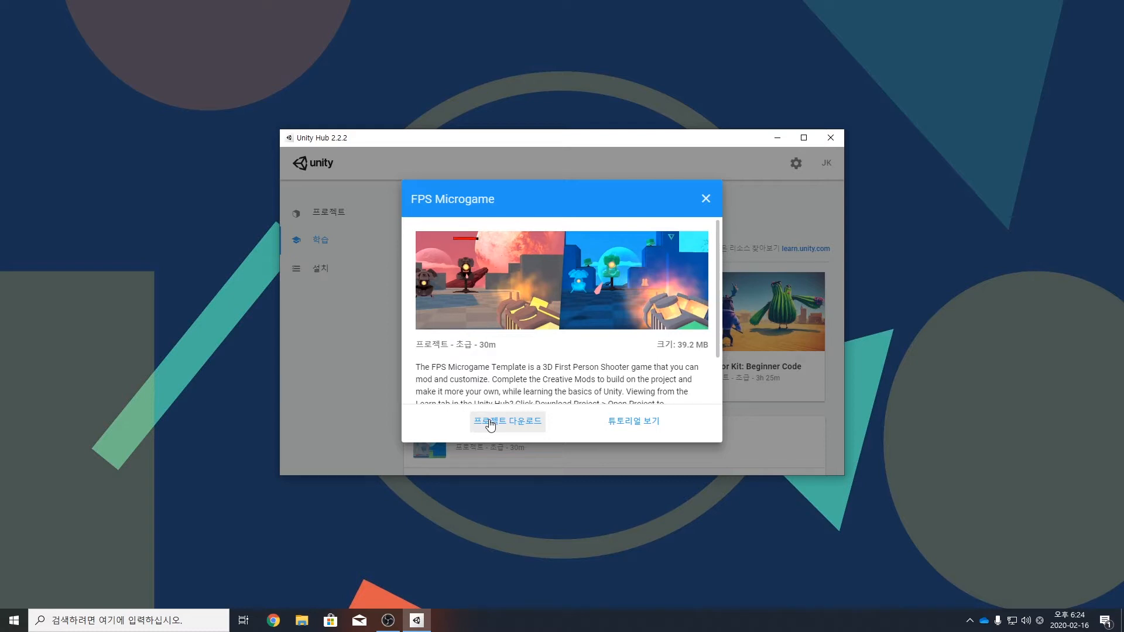
pyautogui.click(490, 425)
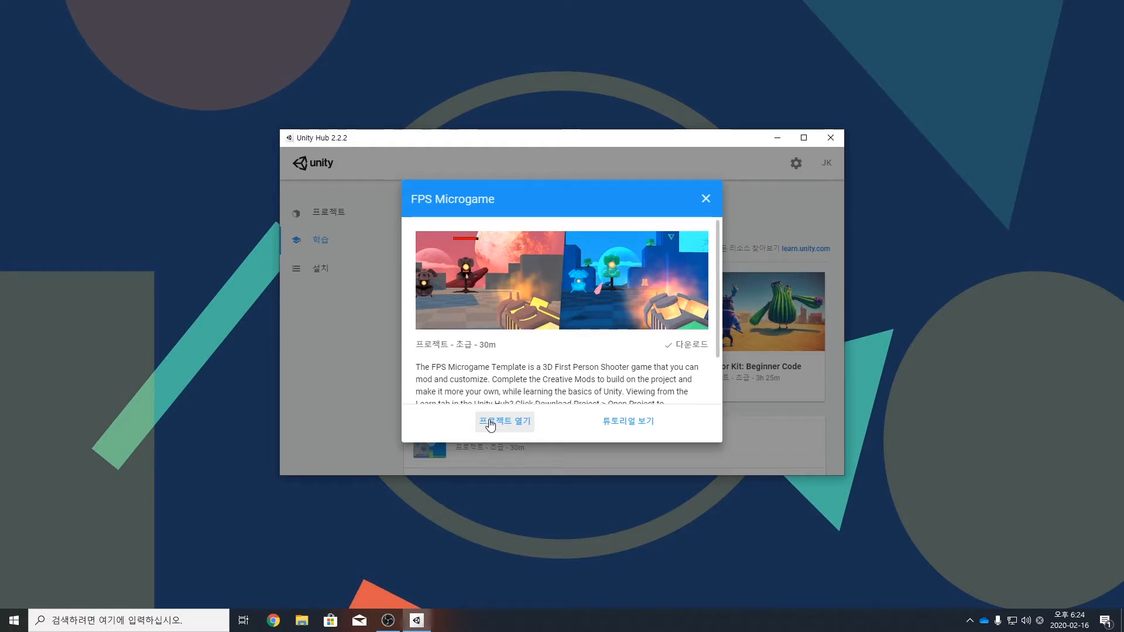
pyautogui.click(491, 423)
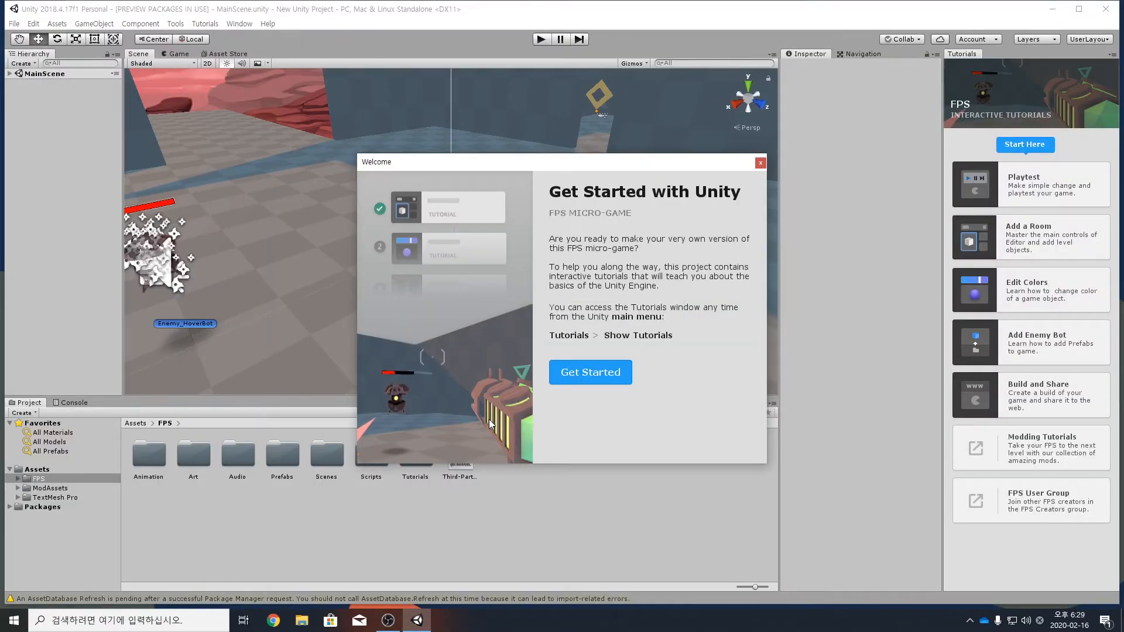
# - Dismiss the welcome window, start the Playtest tutorial and enter Play Mode
pyautogui.click(593, 380)
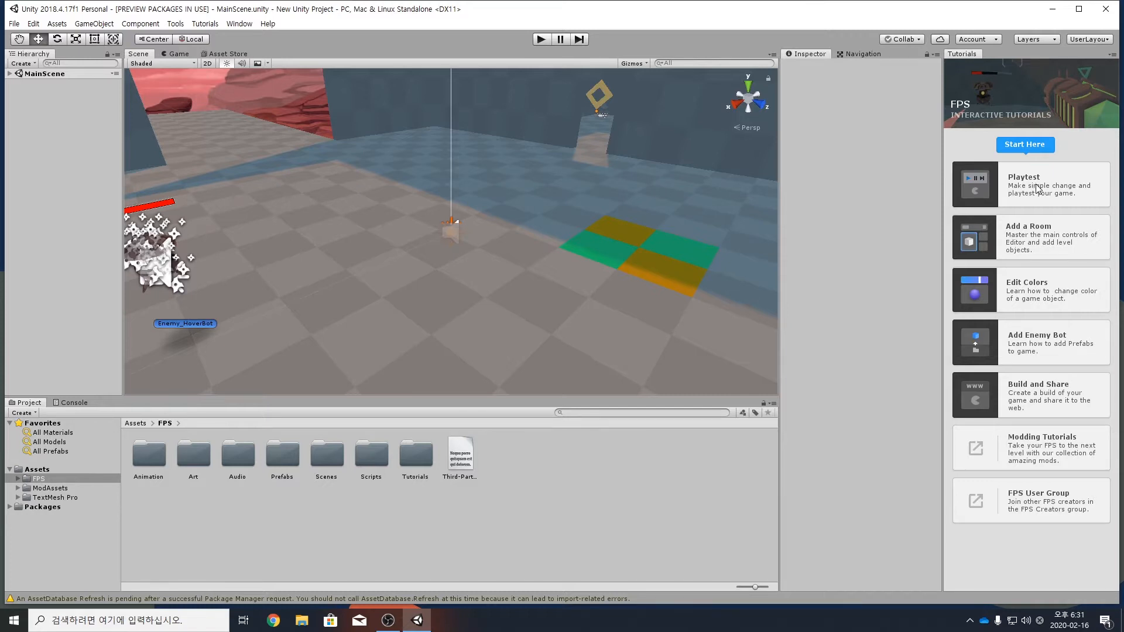
pyautogui.click(1036, 189)
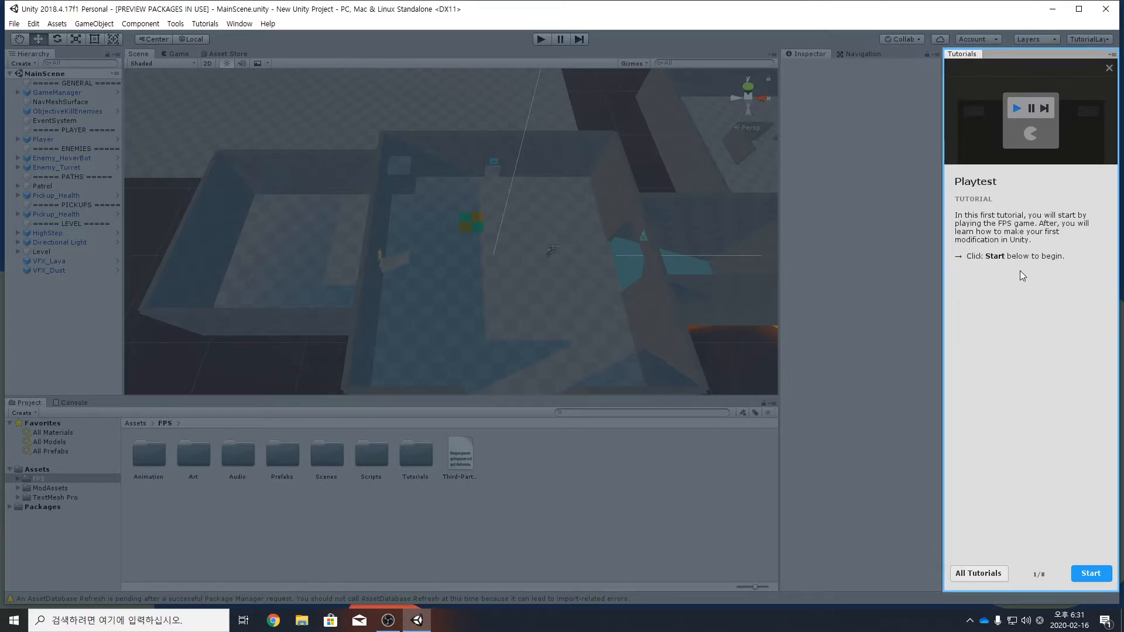
pyautogui.click(1086, 575)
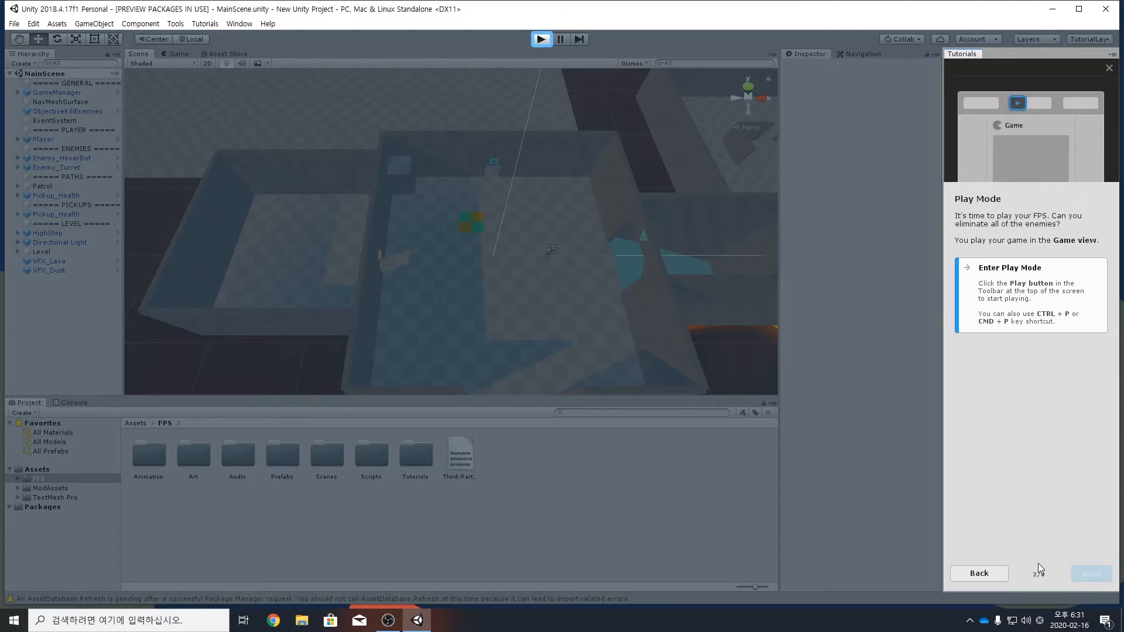
pyautogui.click(541, 40)
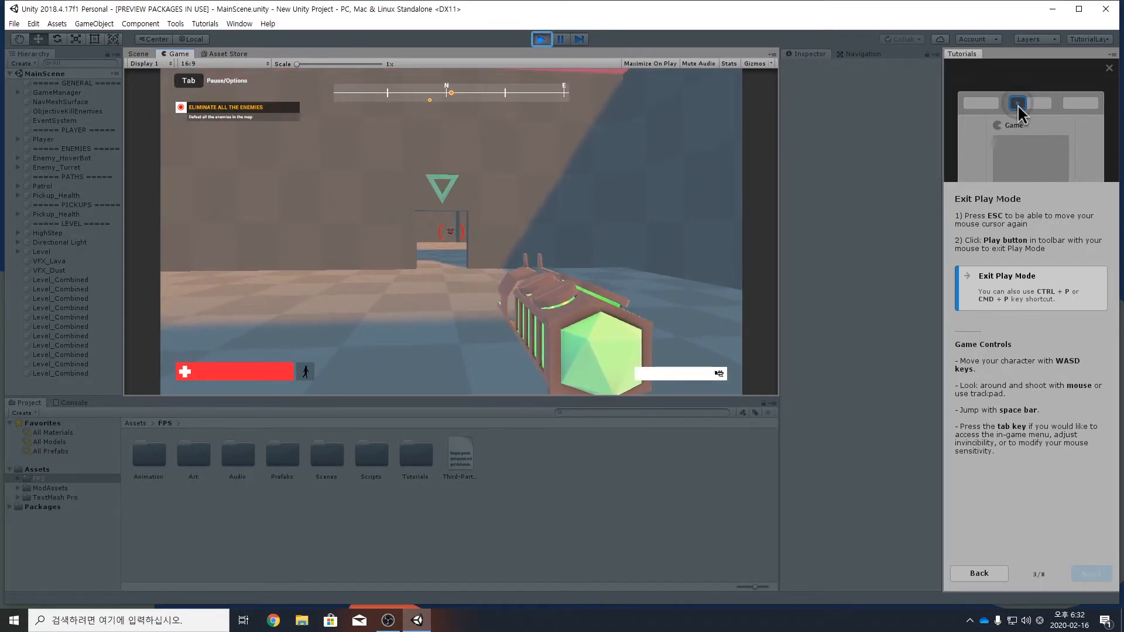
# - Advance into the first room of the running game and shoot the hover bot until it is eliminated
pyautogui.press('w')
pyautogui.click(452, 232)
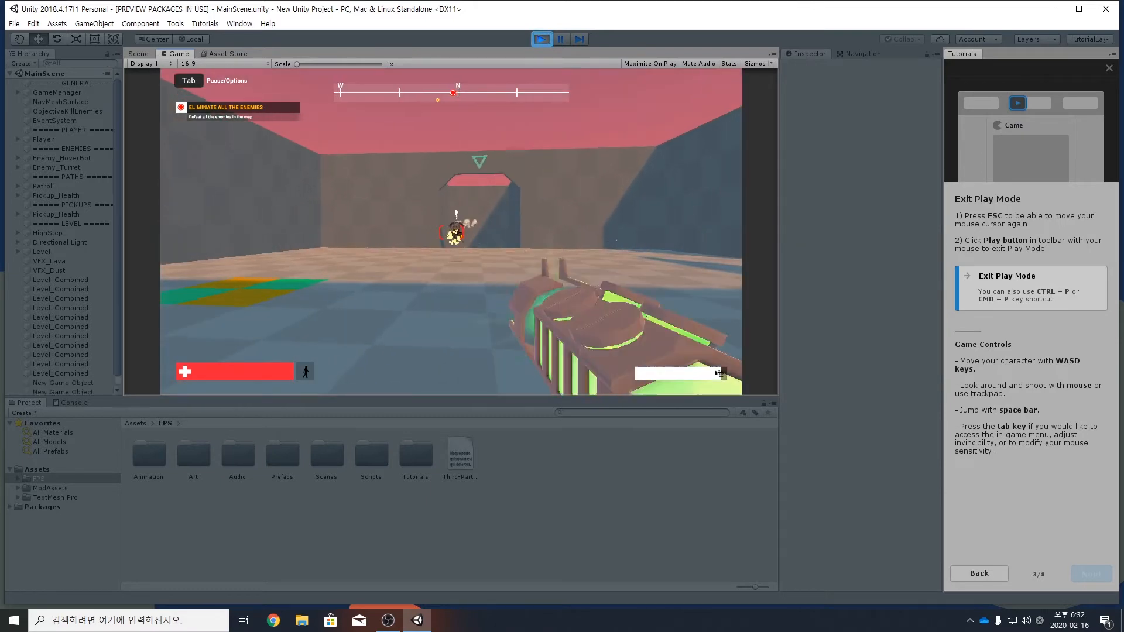
pyautogui.click(451, 232)
pyautogui.click(456, 232)
pyautogui.click(456, 232)
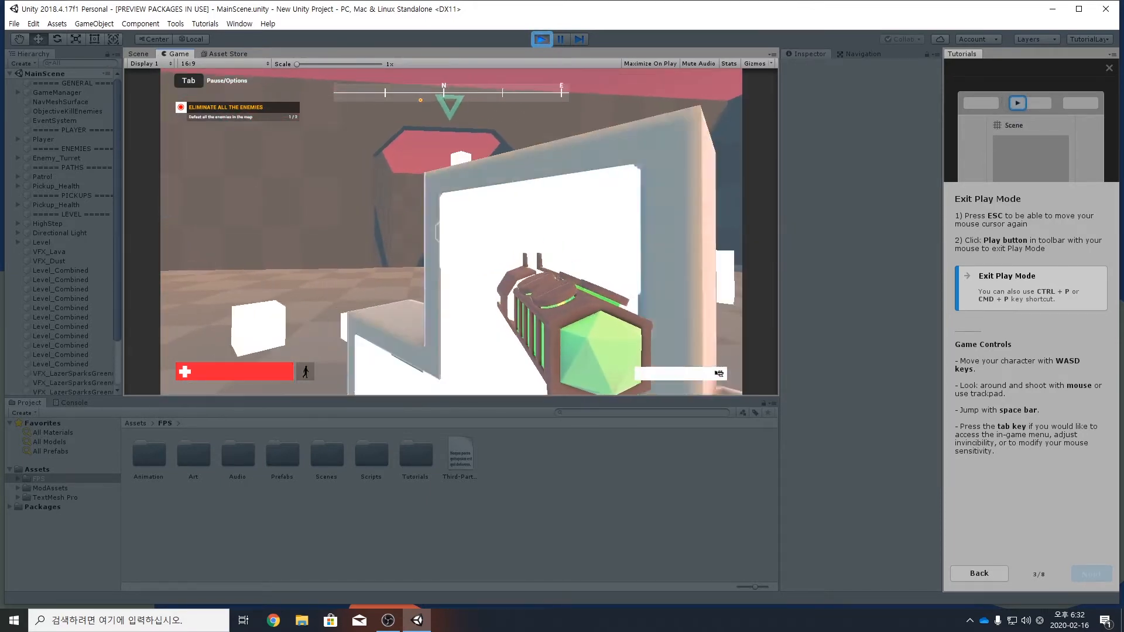
pyautogui.click(451, 232)
pyautogui.click(451, 232)
pyautogui.click(451, 232)
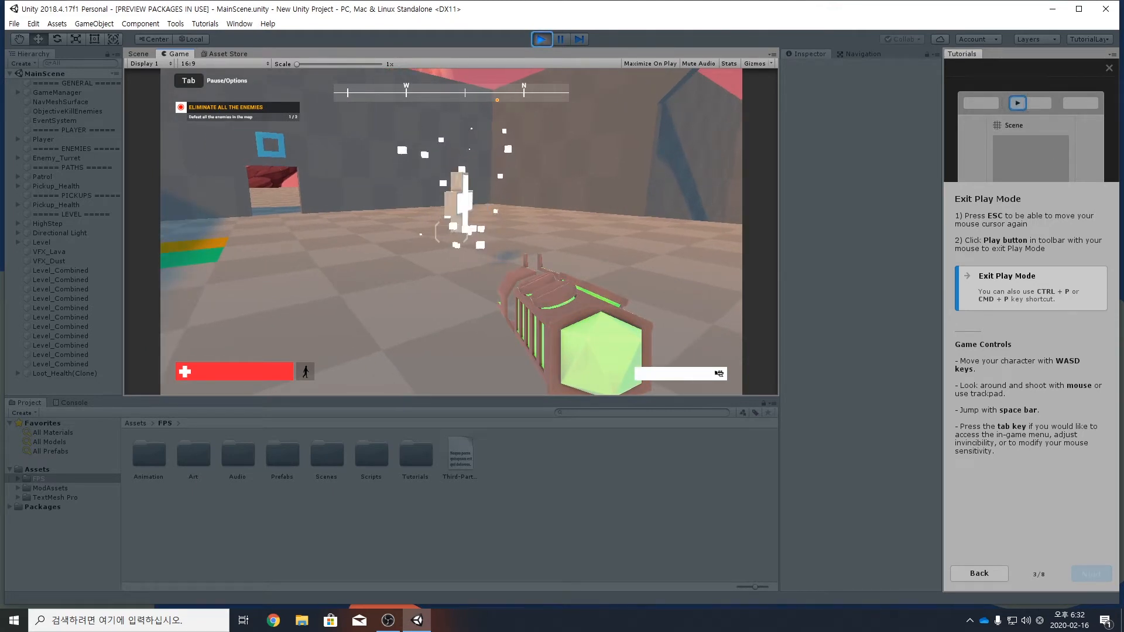
# - Explore the level's rooms and outdoor area in the running game, and walk through the passage marked by the green triangle
pyautogui.press('w')
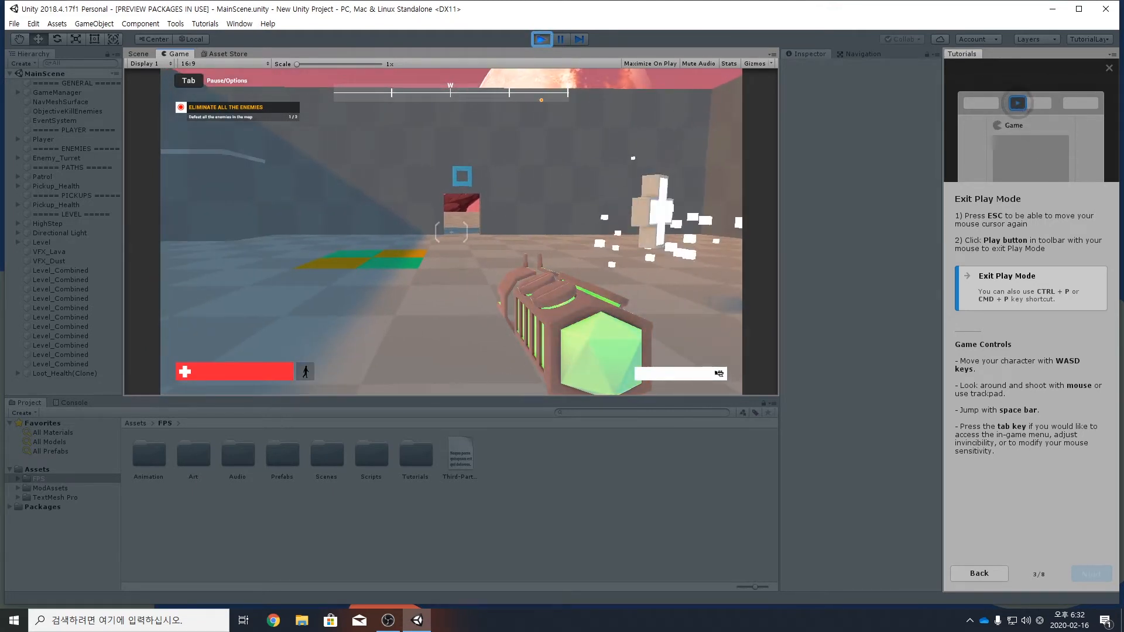
pyautogui.press('w')
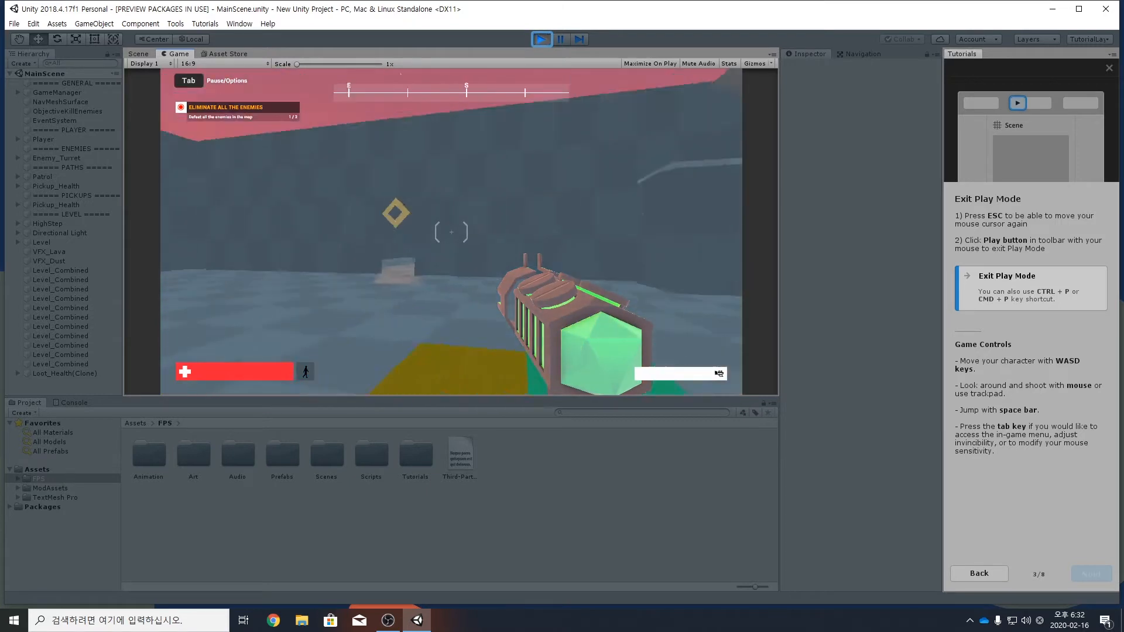
pyautogui.press('w')
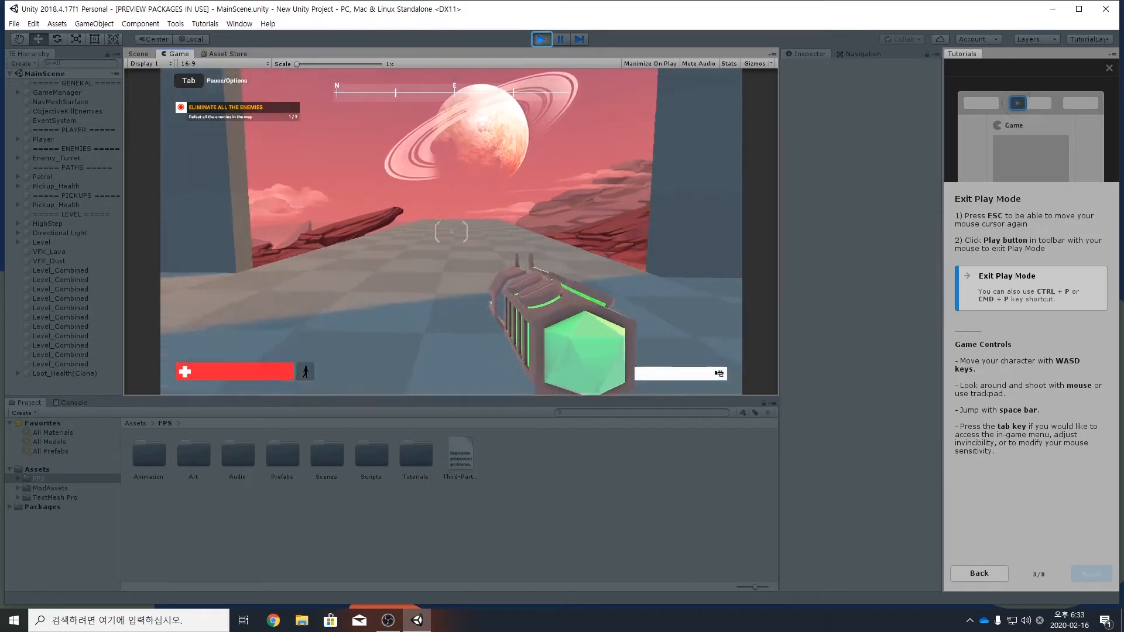
pyautogui.press('w')
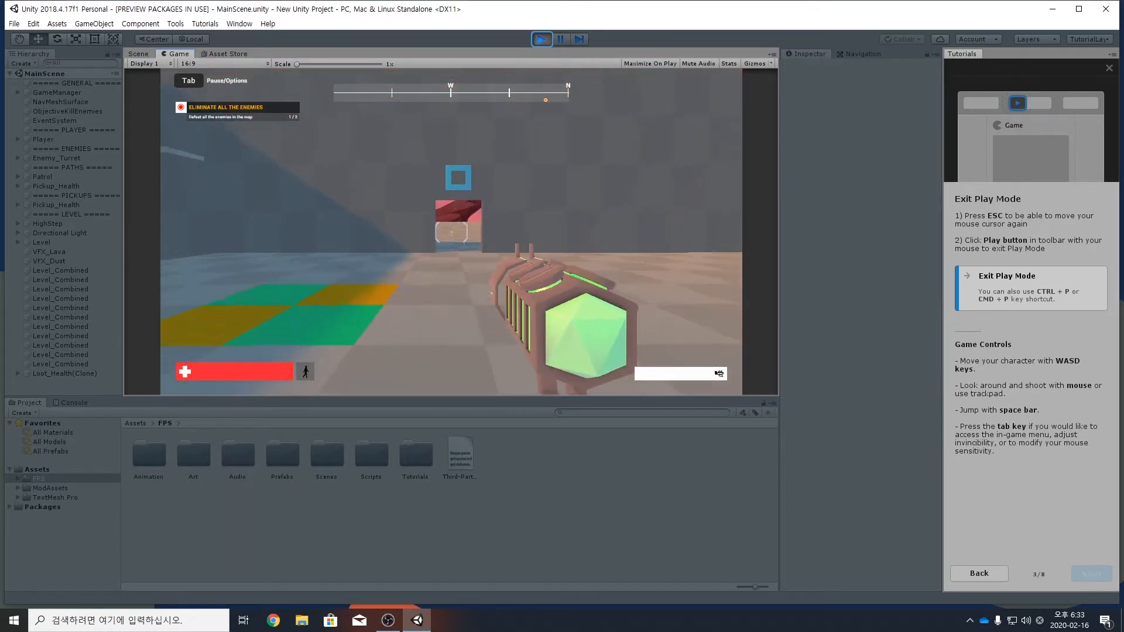
pyautogui.press('w')
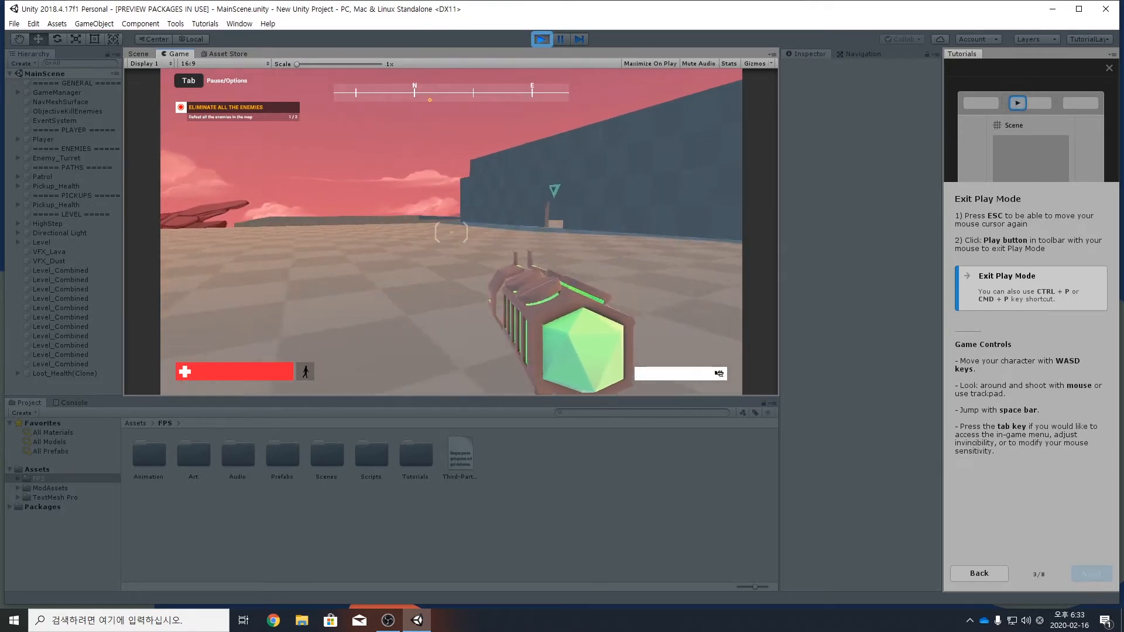
pyautogui.press('w')
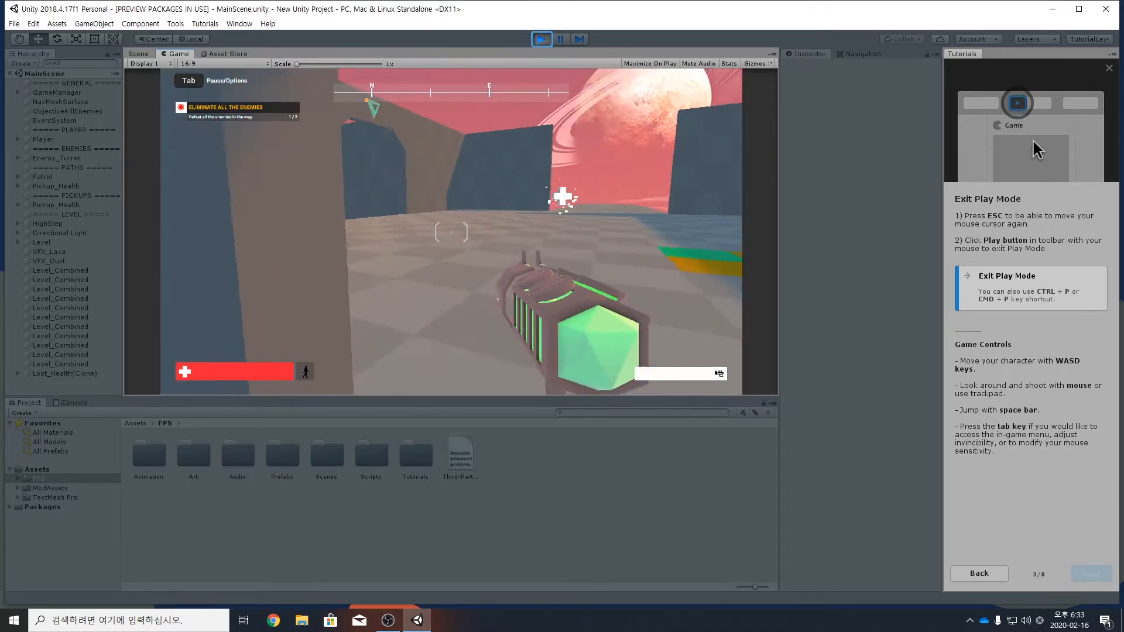
pyautogui.press('w')
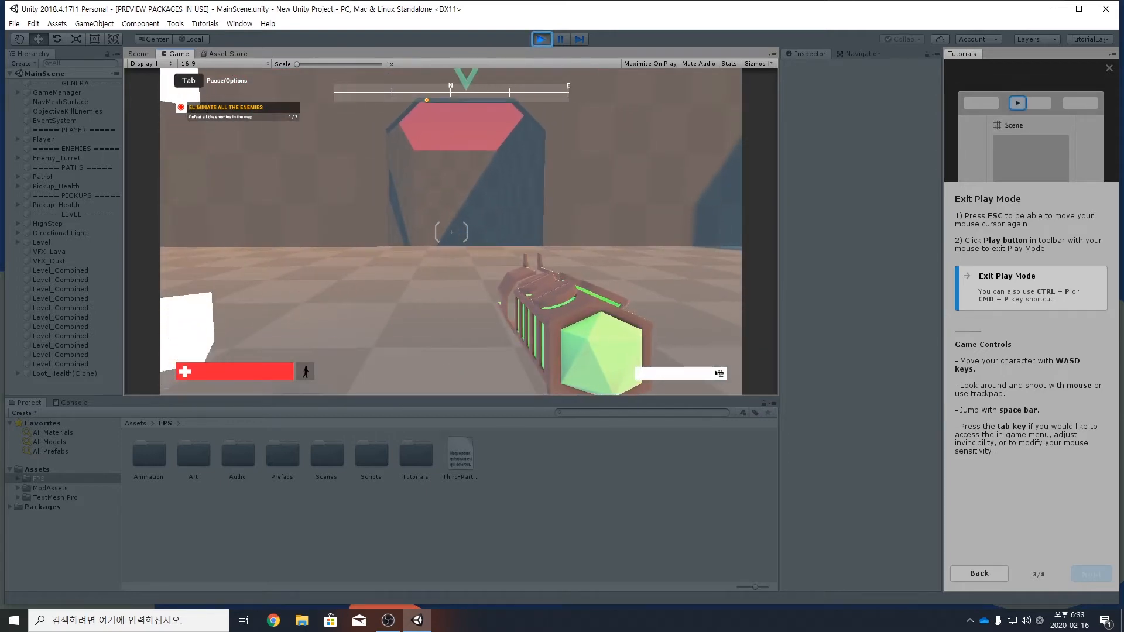
pyautogui.press('Escape')
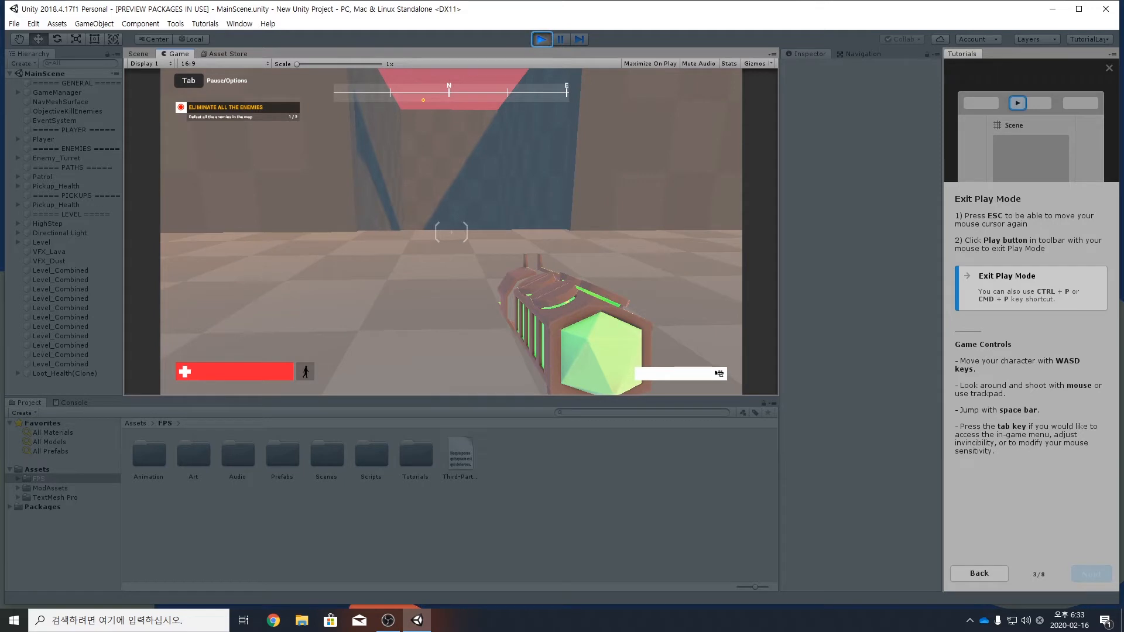
pyautogui.press('w')
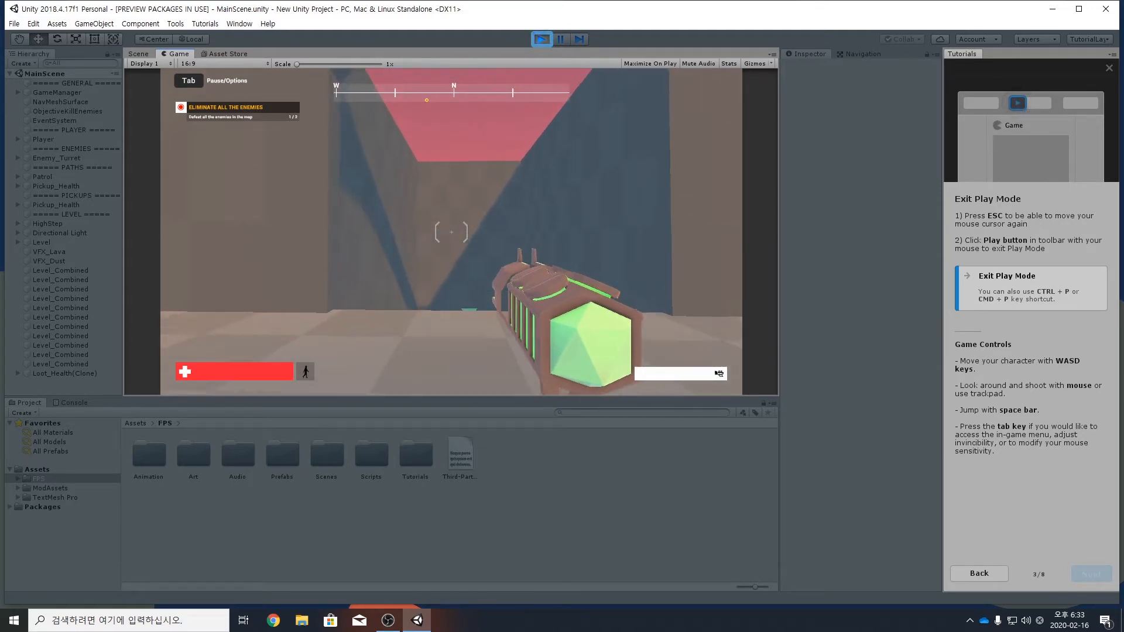
pyautogui.press('w')
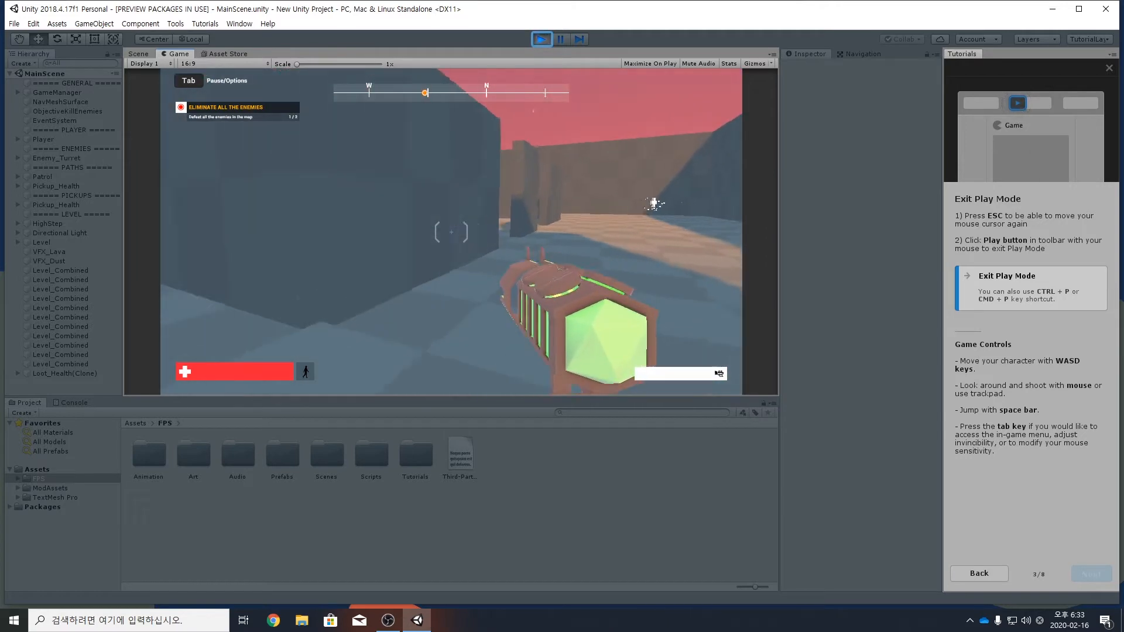
# - Move around the cover walls in the running game and shoot at the enemy turret while dodging its fire
pyautogui.press('a')
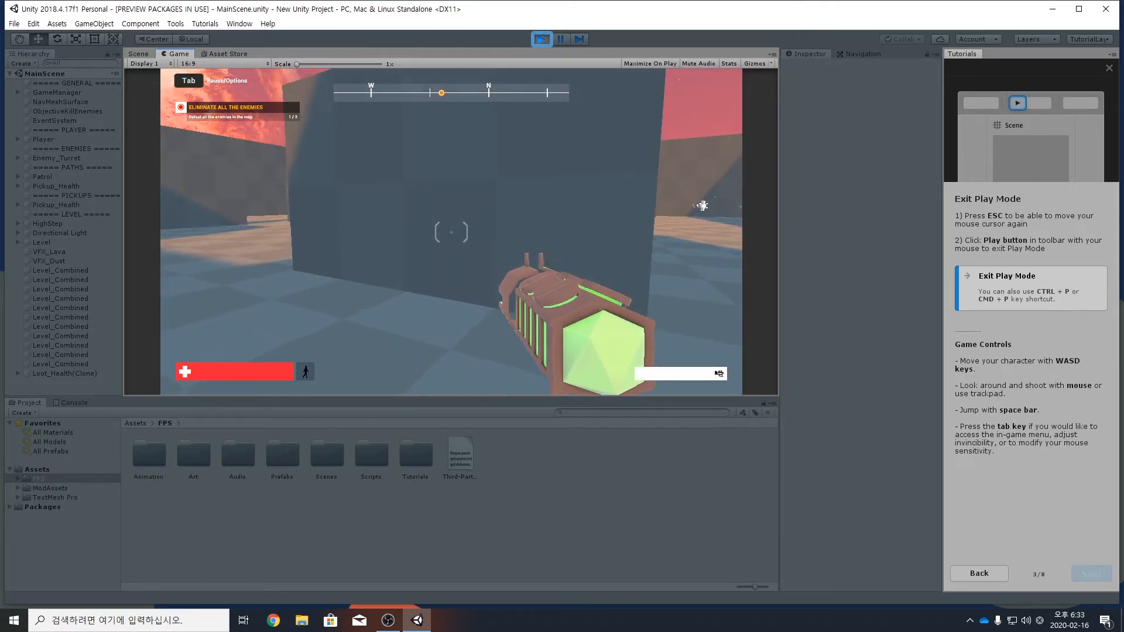
pyautogui.press('d')
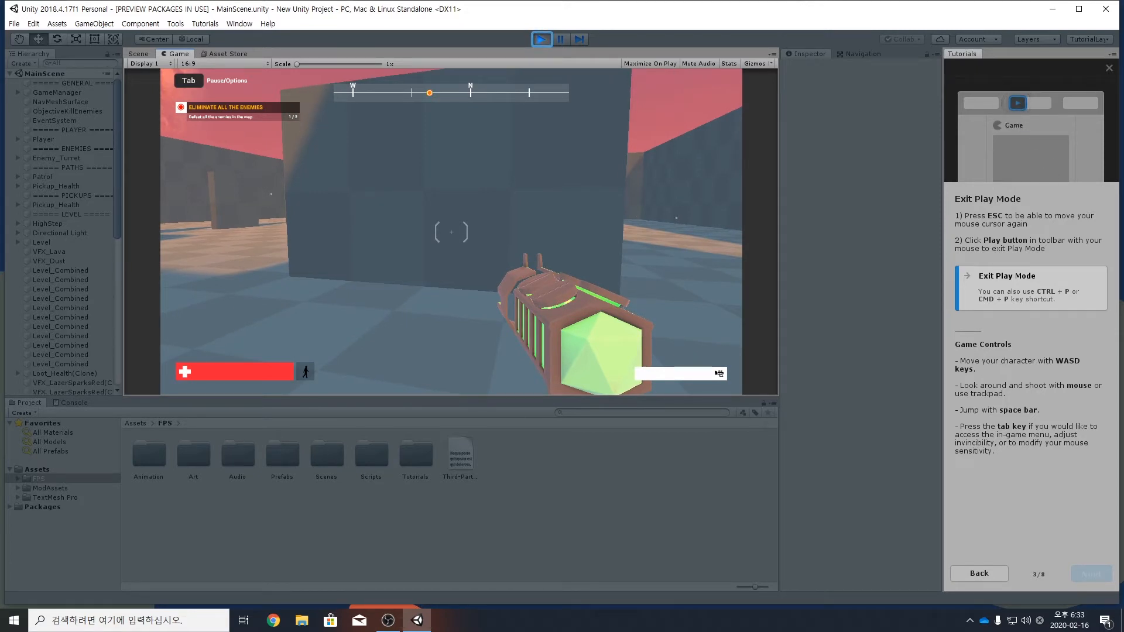
pyautogui.press('Escape')
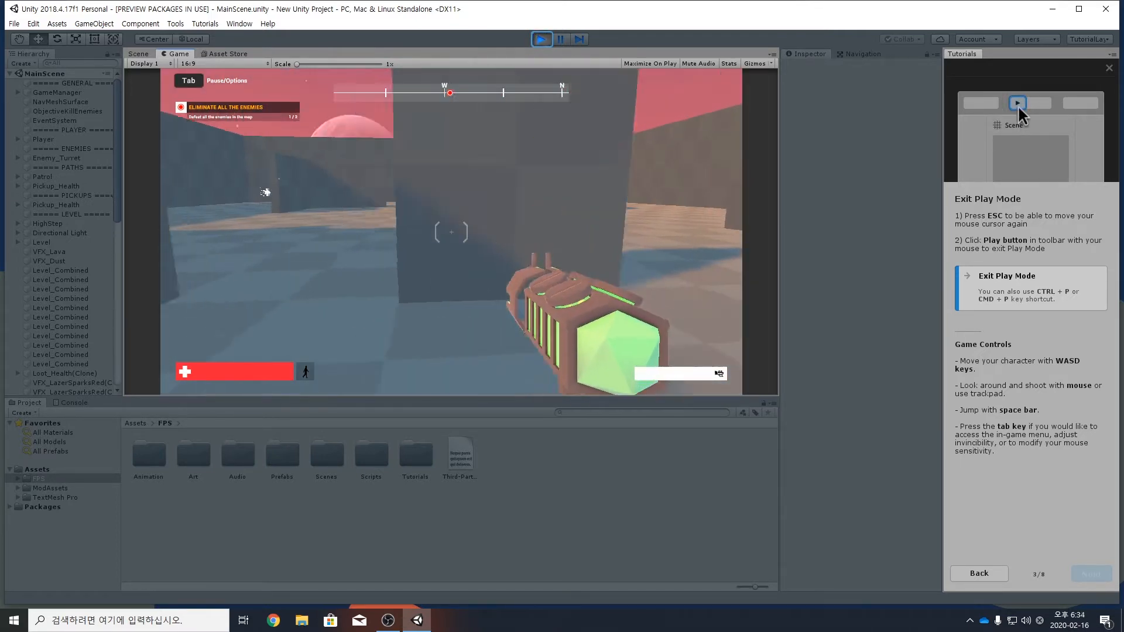
pyautogui.press('d')
pyautogui.click(451, 233)
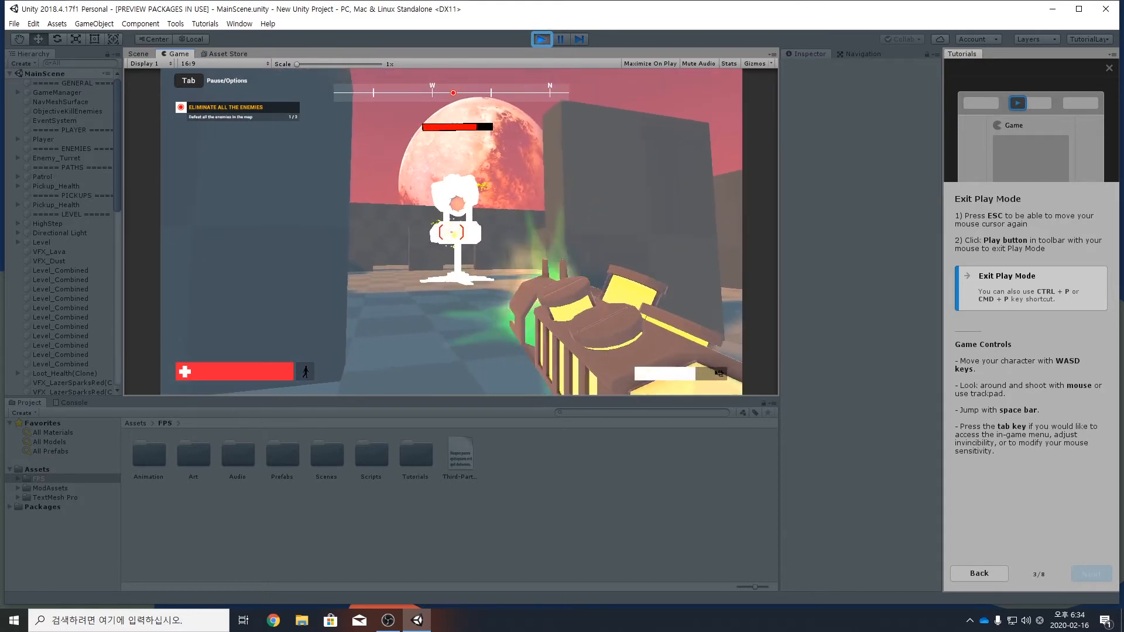
pyautogui.press('a')
pyautogui.click(451, 232)
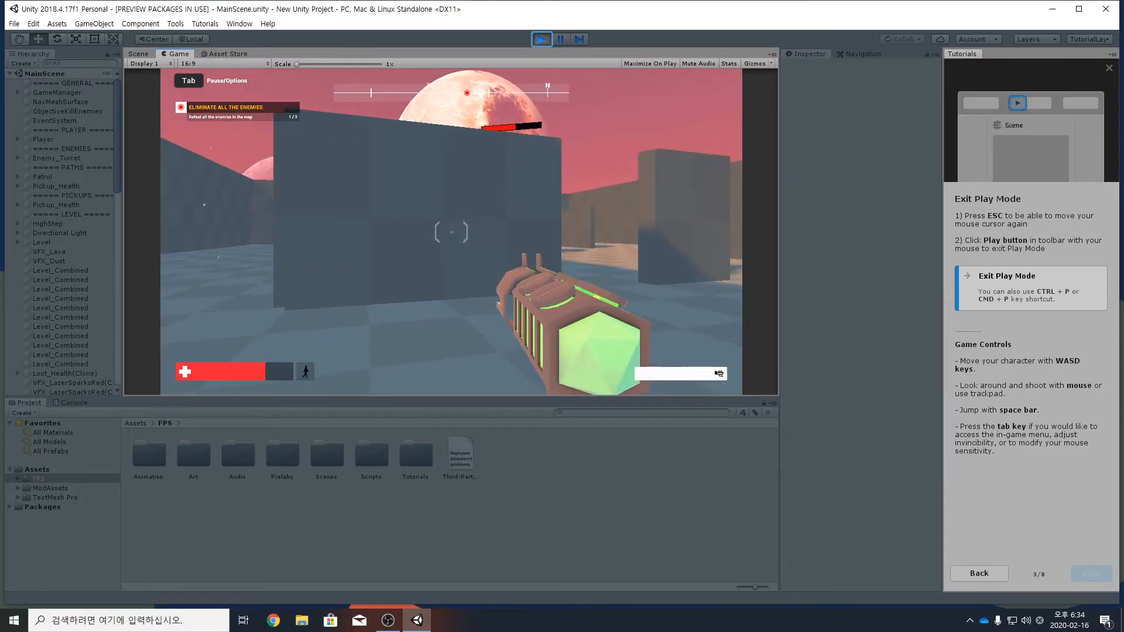
pyautogui.press('d')
pyautogui.press('a')
pyautogui.click(452, 232)
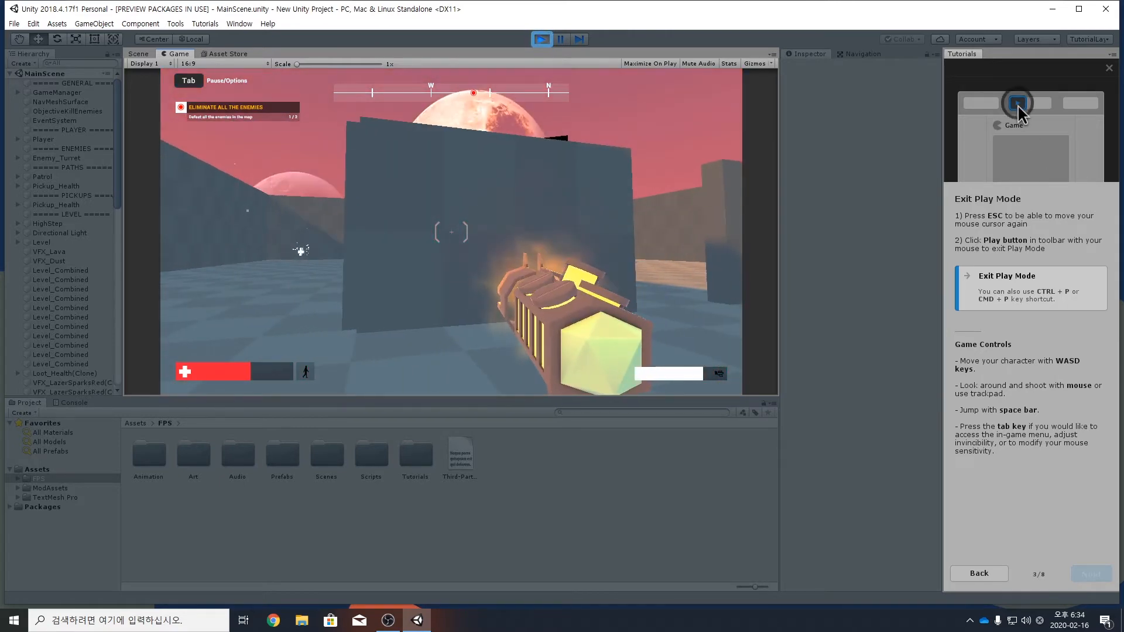
# - Circle around the cover walls to eliminate the damaged turret and win the game, and exit Play Mode
pyautogui.press('a')
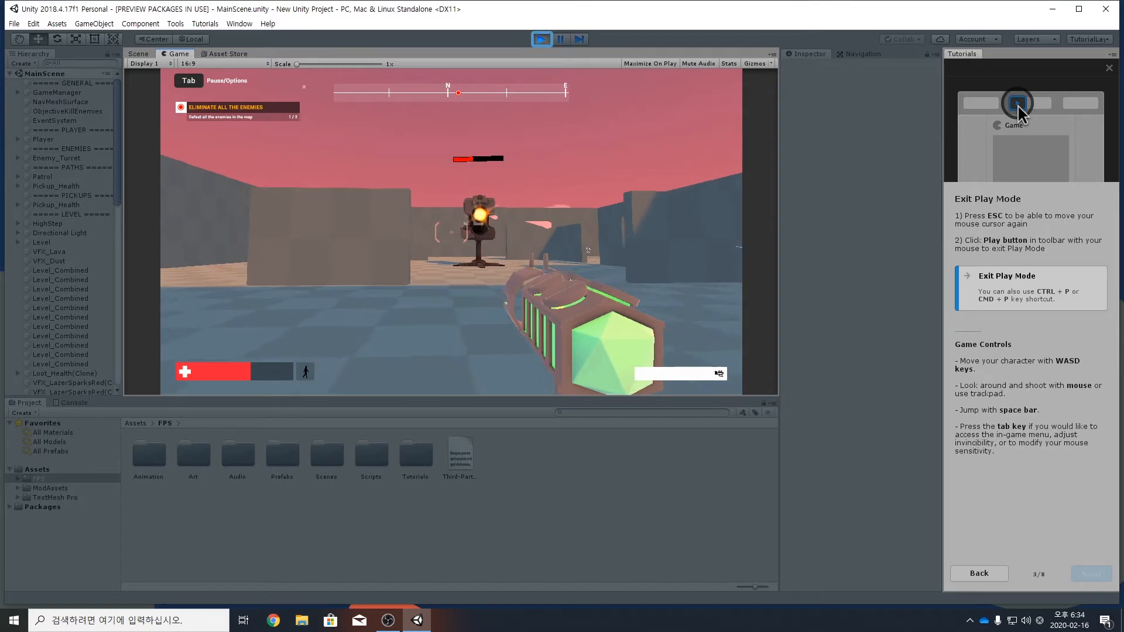
pyautogui.press('a')
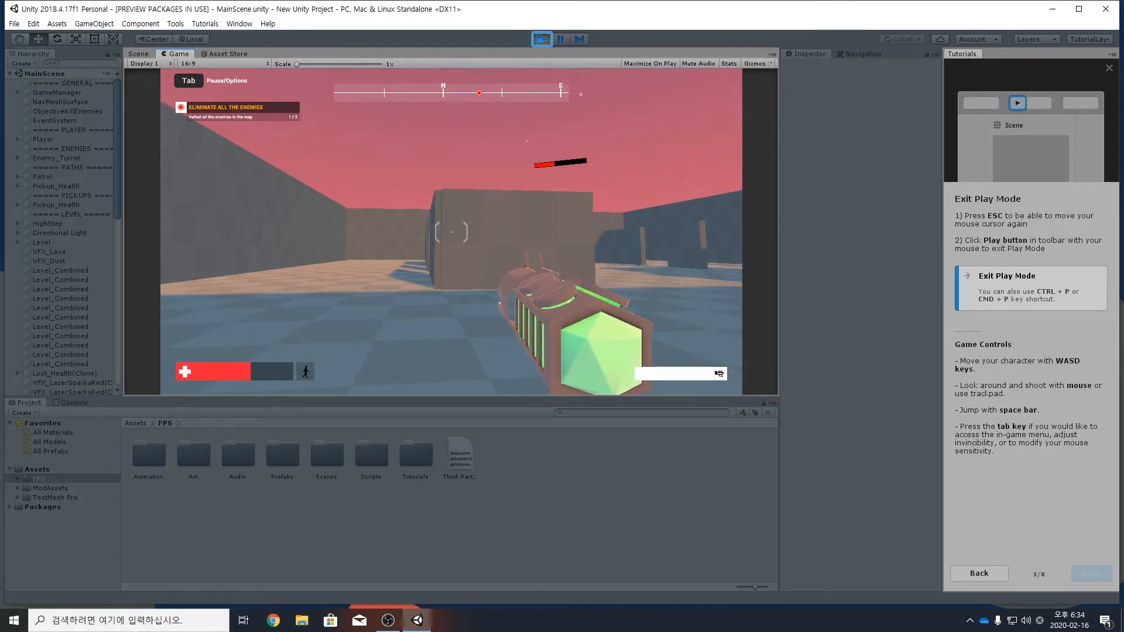
pyautogui.press('d')
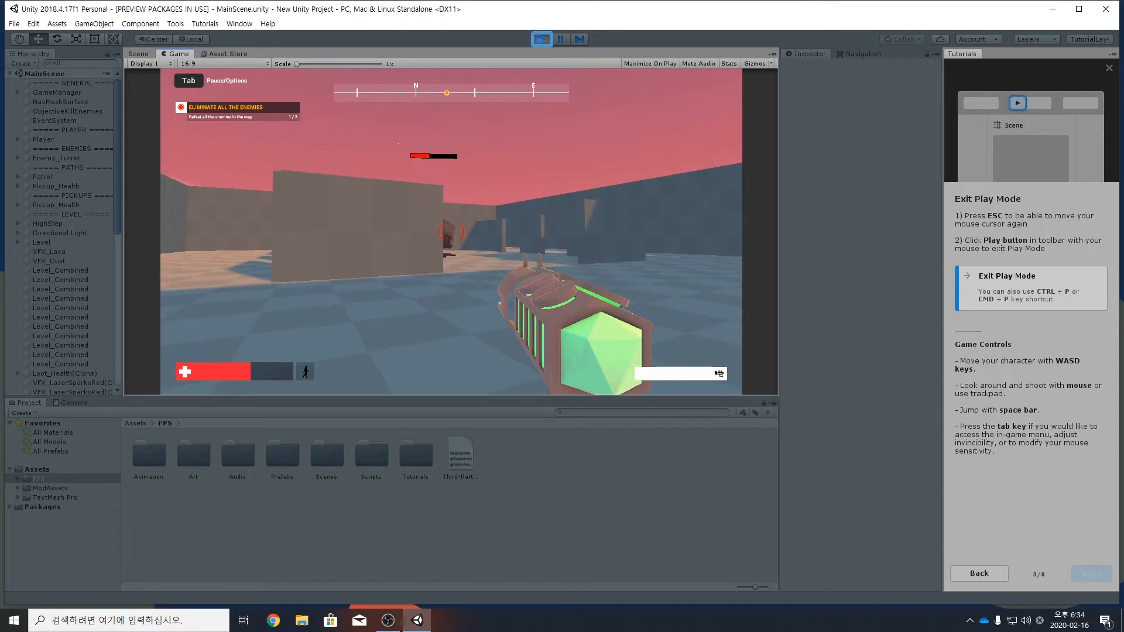
pyautogui.click(451, 231)
pyautogui.moveTo(451, 231); pyautogui.dragTo(452, 232)
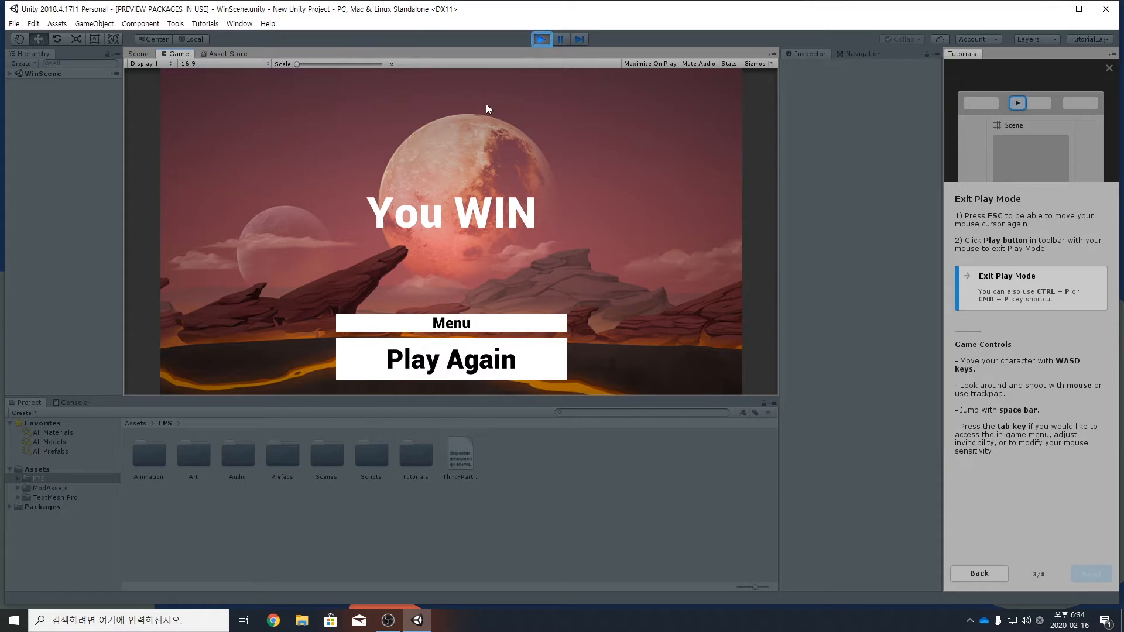
pyautogui.click(540, 39)
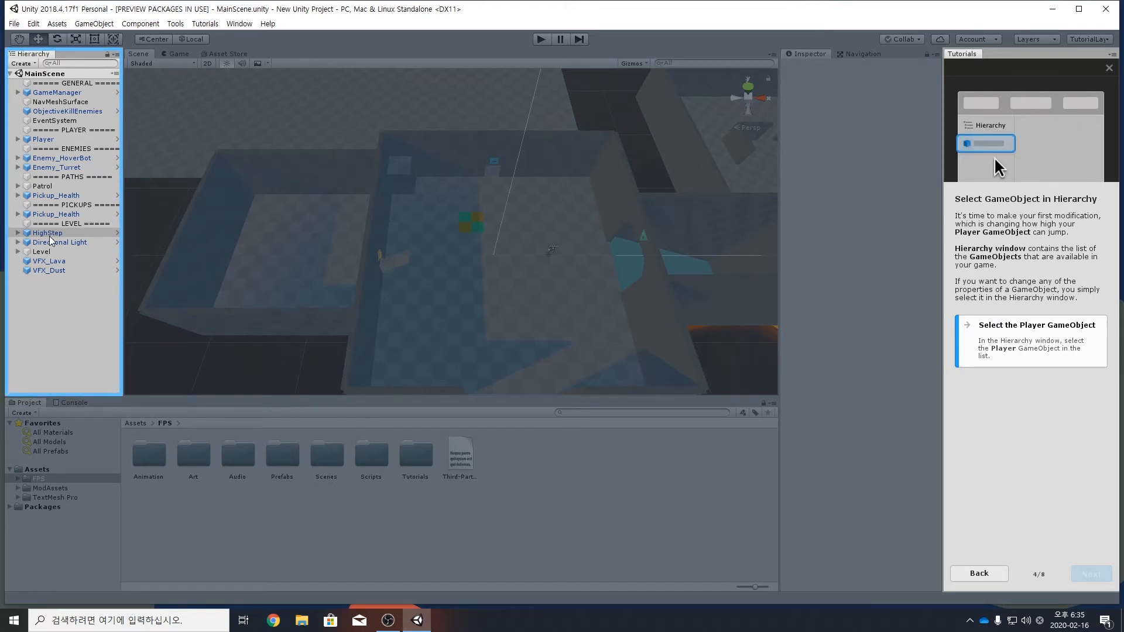
# - Set the Player GameObject's Gravity Down Force to 5 and advance to the tutorial's Playtest with new Gravity page
pyautogui.click(40, 141)
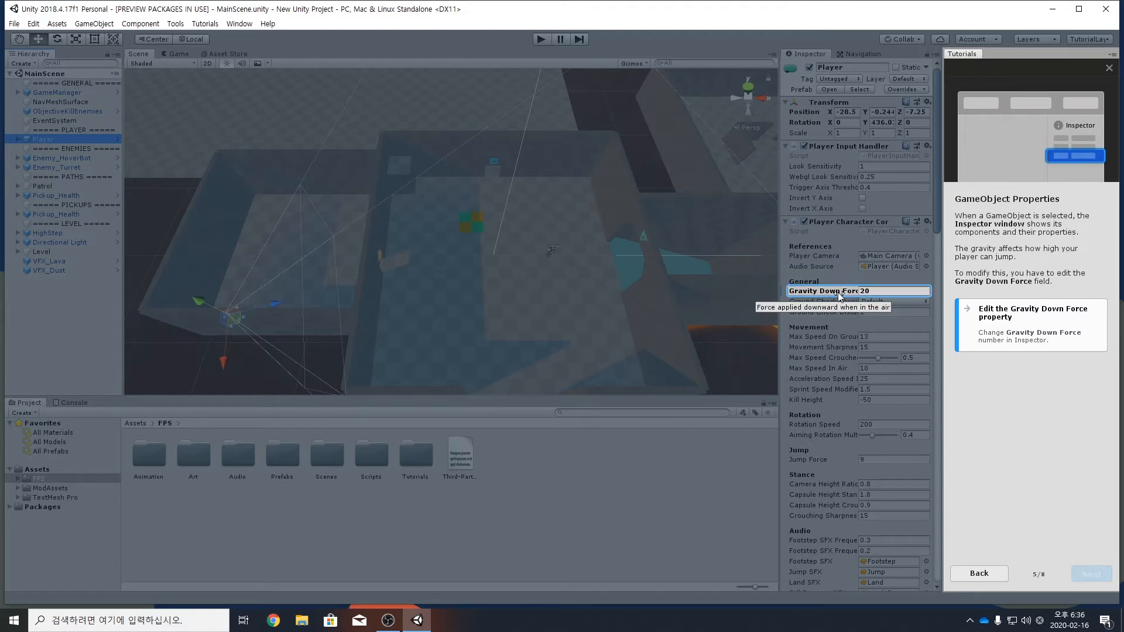
pyautogui.click(871, 291)
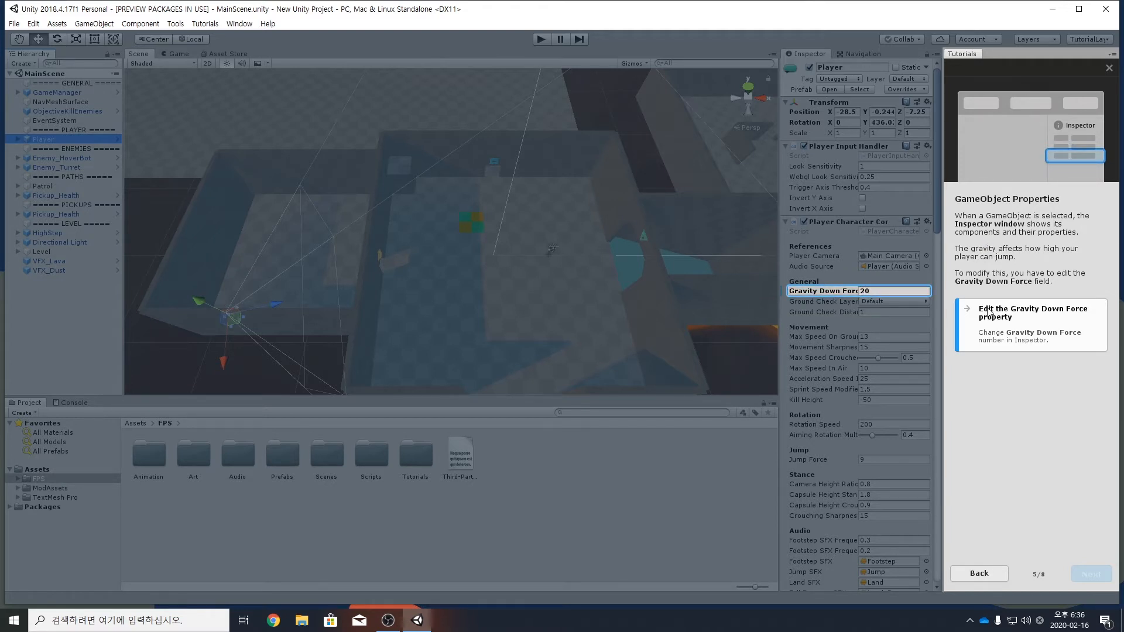
pyautogui.click(873, 291)
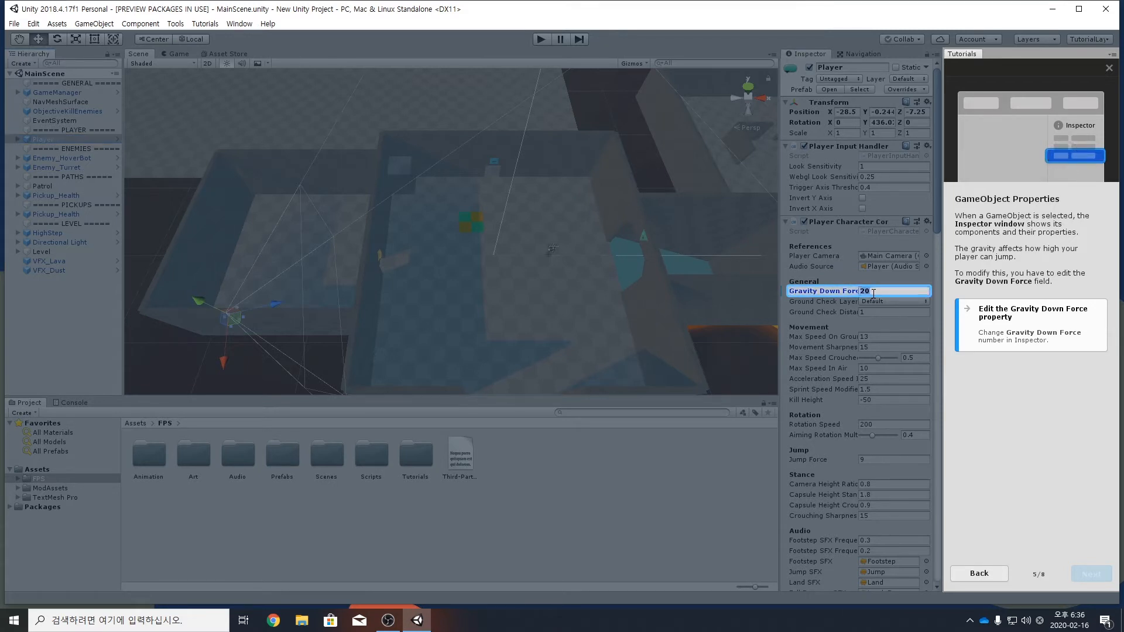
pyautogui.write('5')
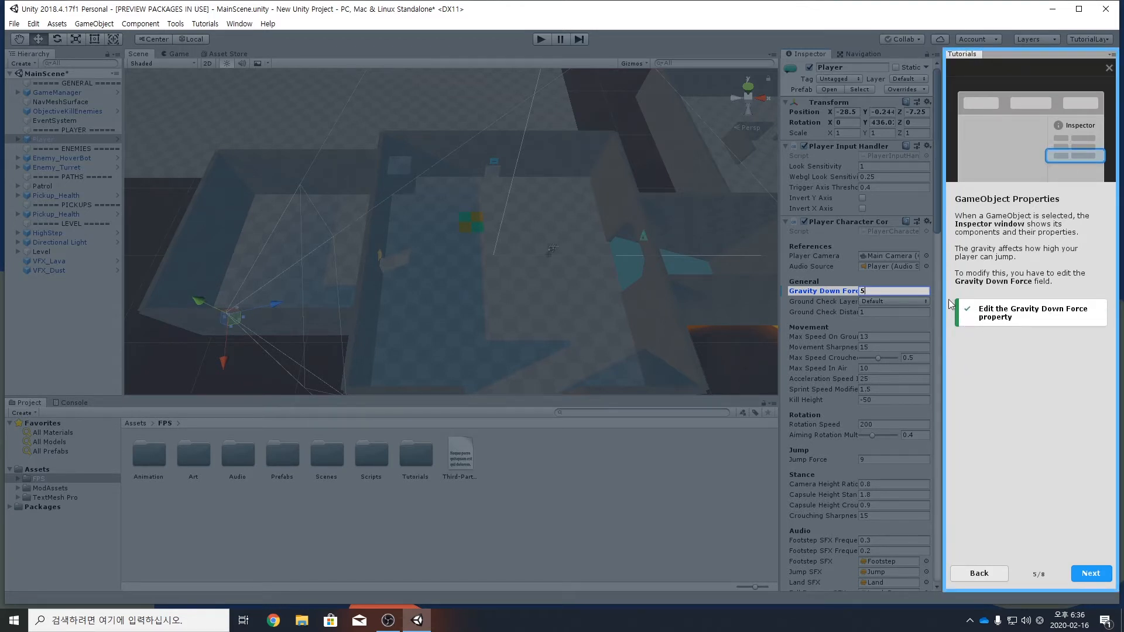
pyautogui.click(1093, 575)
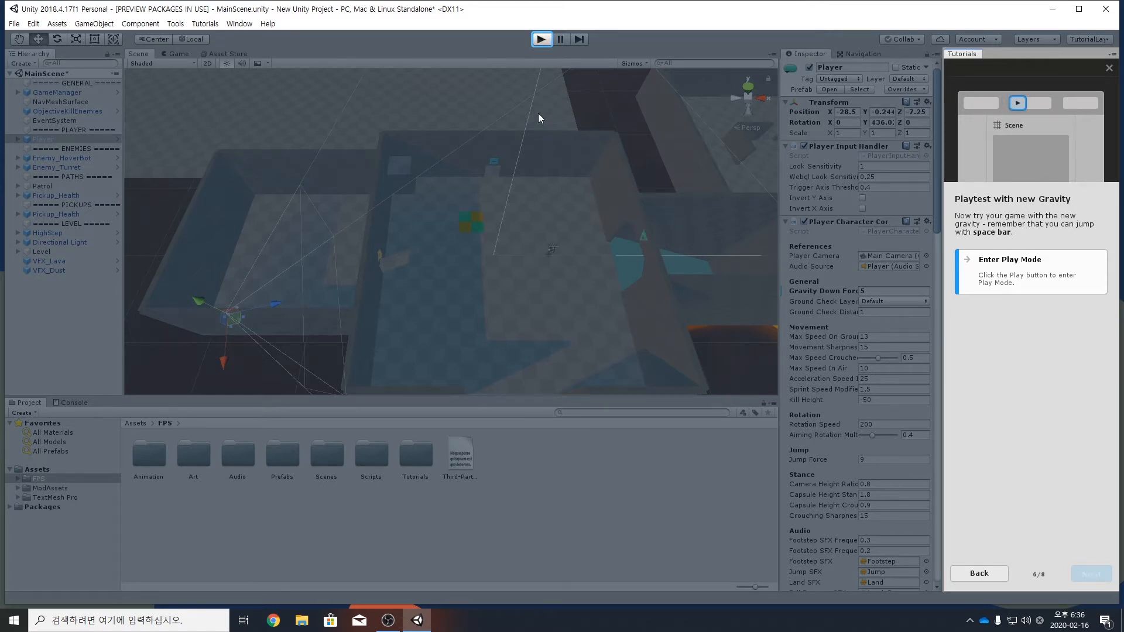
# - Enter Play Mode and test the player's movement and jumping with the new gravity in the starting room
pyautogui.click(542, 39)
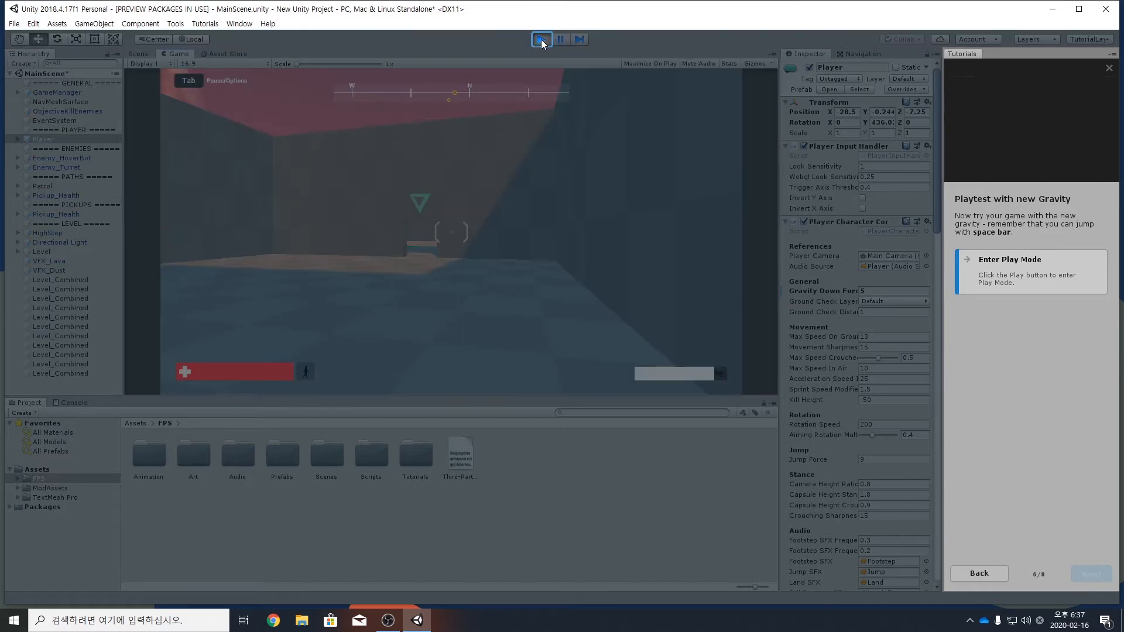
pyautogui.press('w')
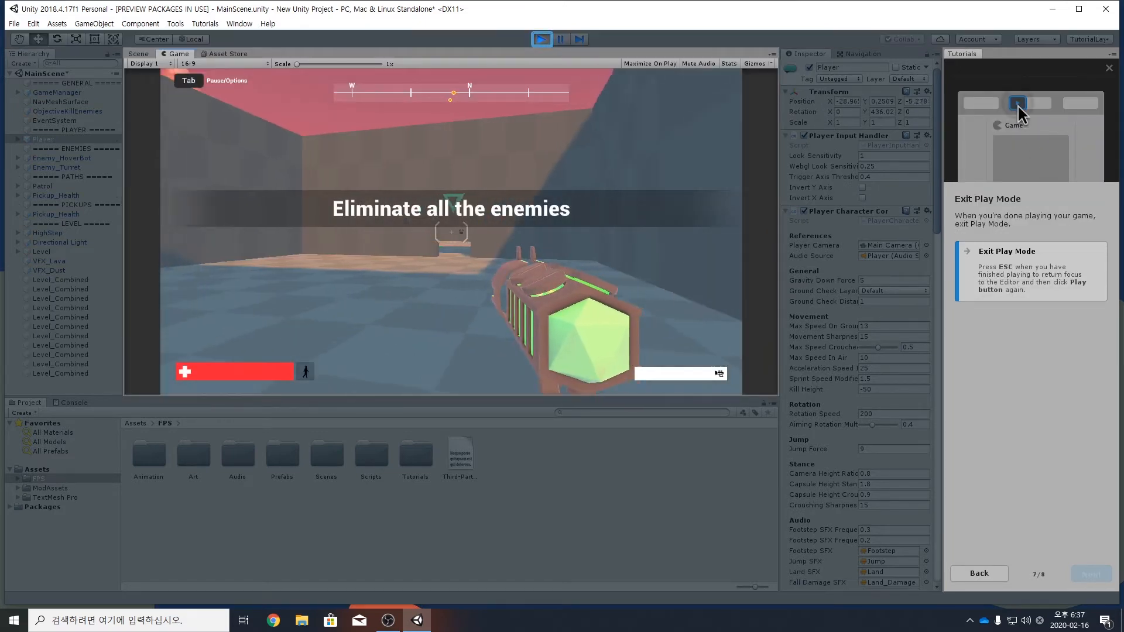
pyautogui.press('d')
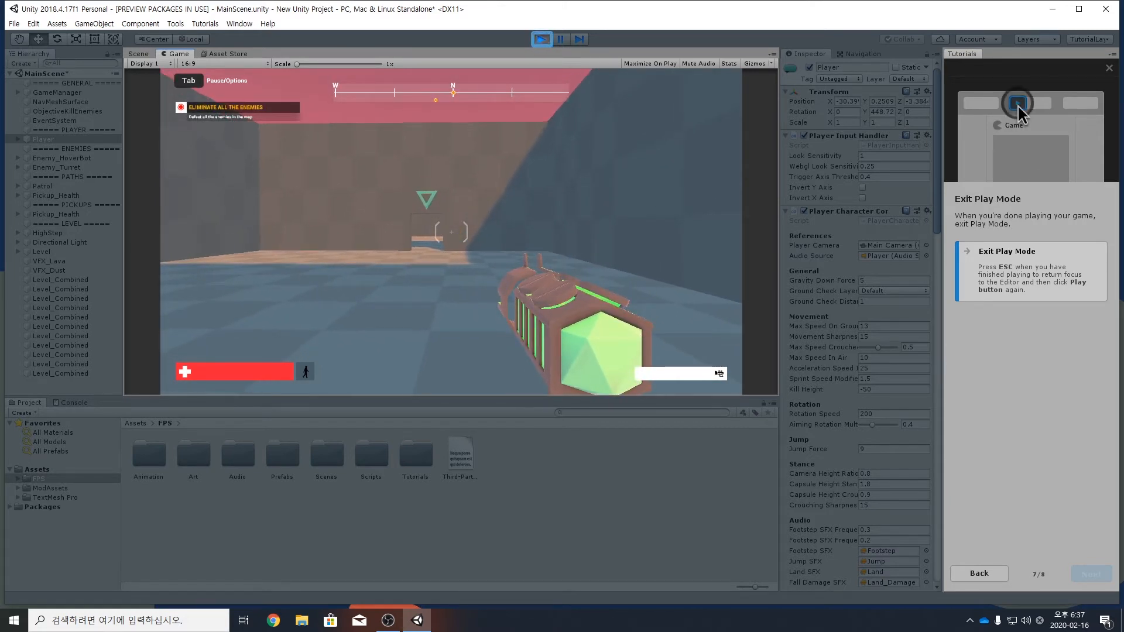
pyautogui.press('space')
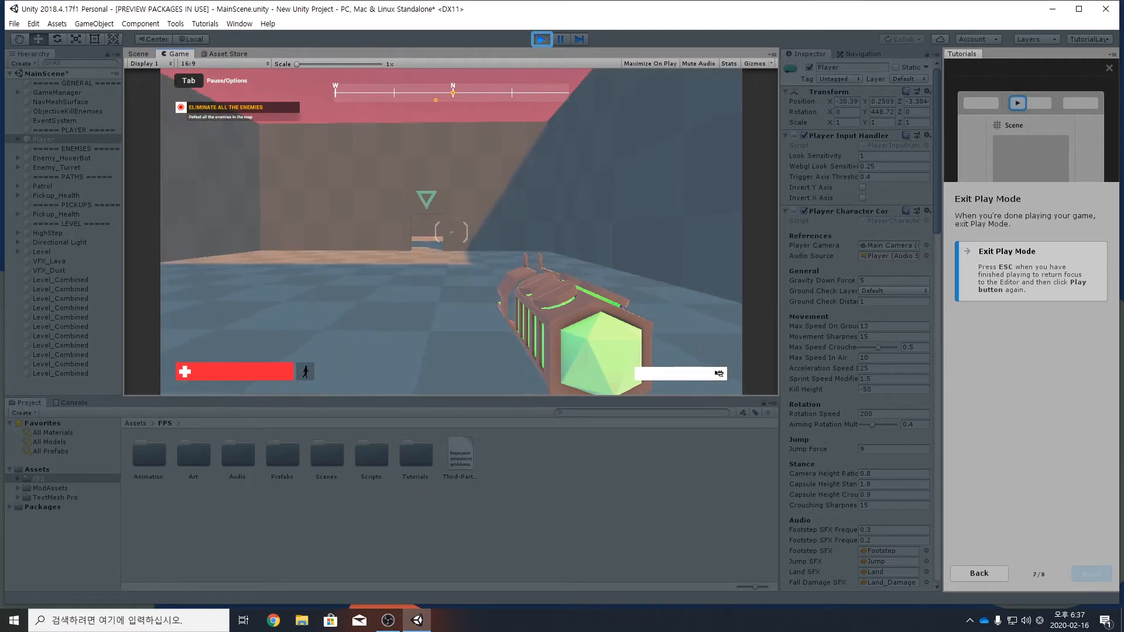
pyautogui.press('space')
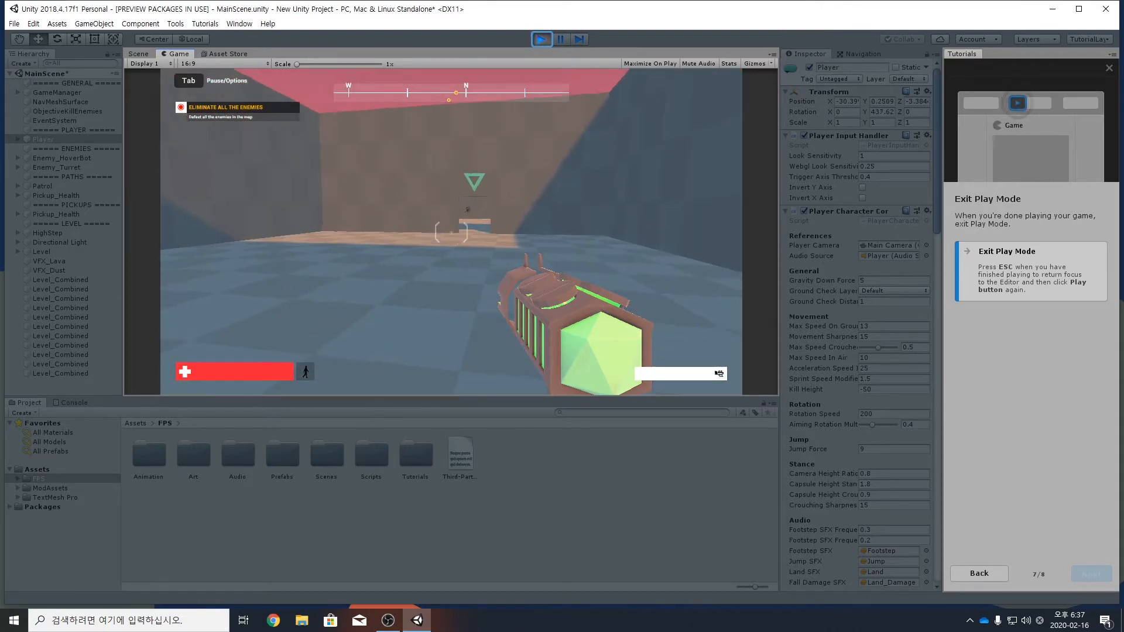
# - Advance through the first rooms of the running game and shoot the hover bot until it is eliminated
pyautogui.press('w')
pyautogui.click(450, 232)
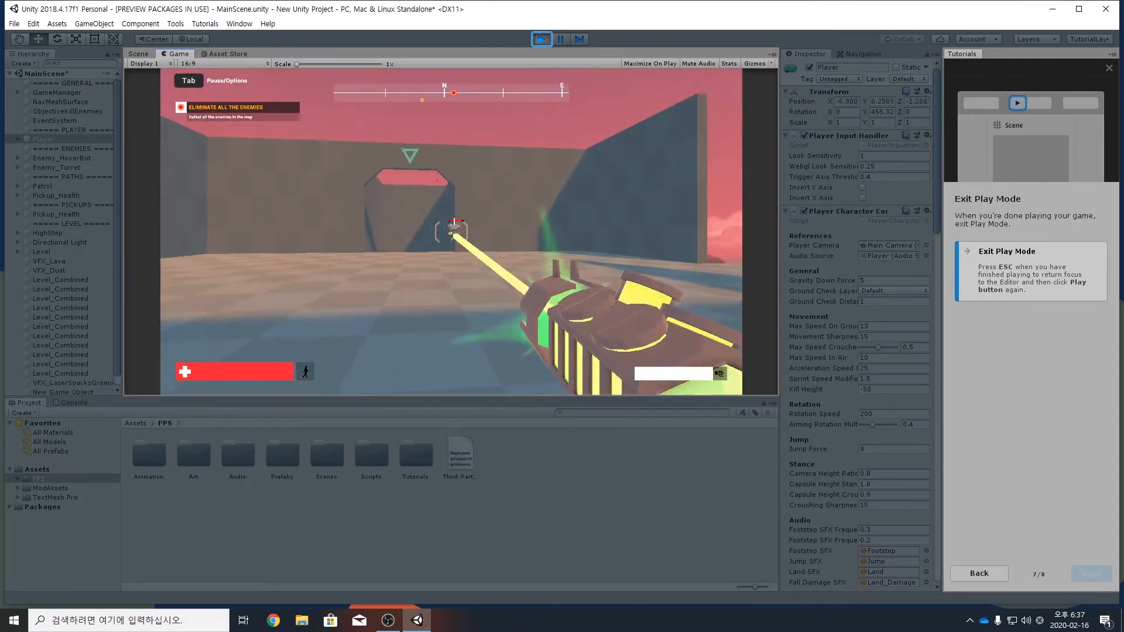
pyautogui.press('w')
pyautogui.click(451, 232)
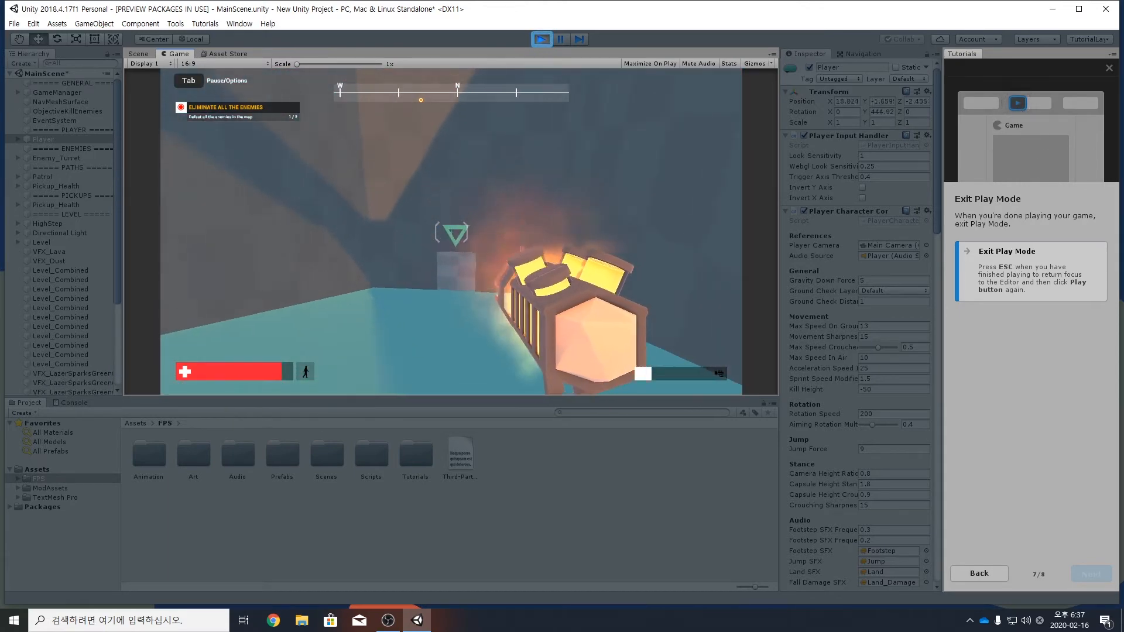
# - Move through the turret's walled area, shoot the turret until the game is won, and exit Play Mode
pyautogui.press('w')
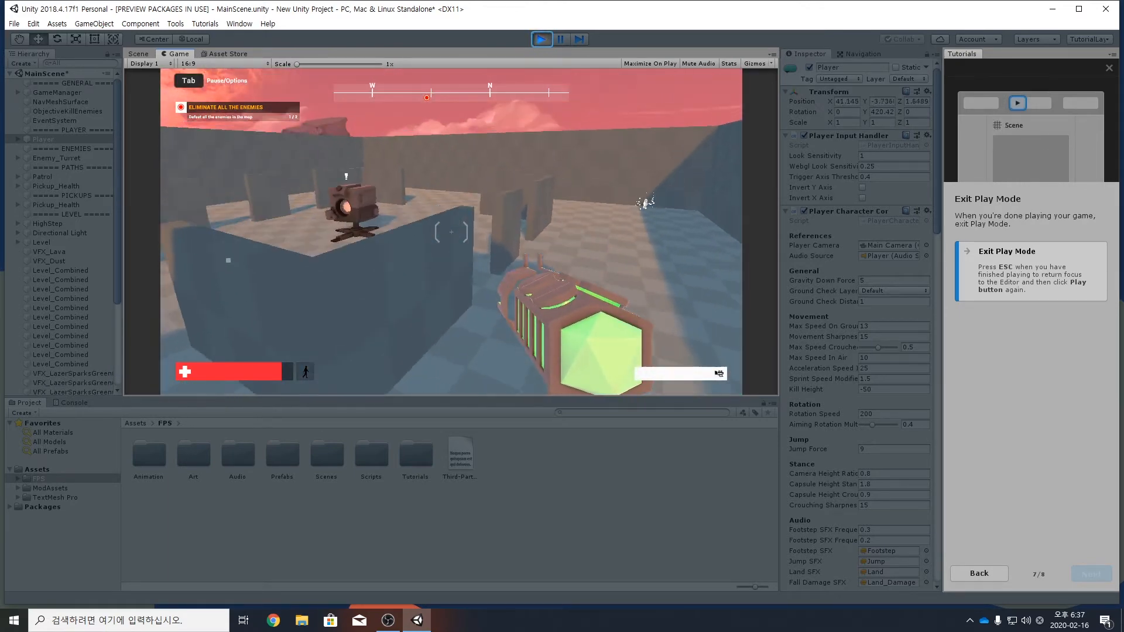
pyautogui.press('w')
pyautogui.click(451, 232)
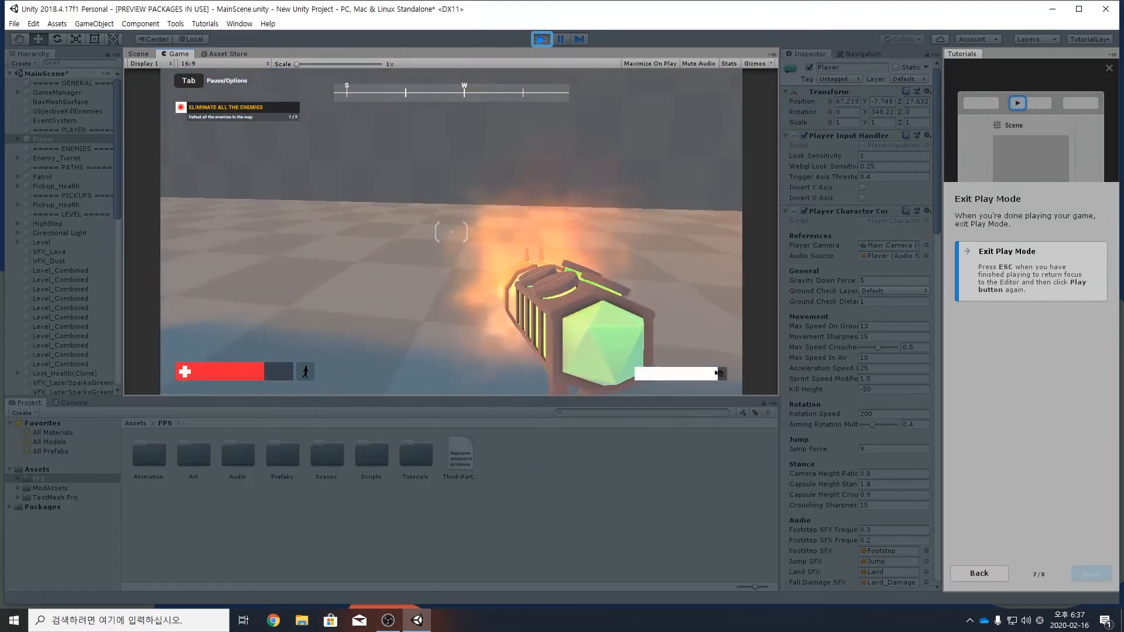
pyautogui.press('w')
pyautogui.click(451, 232)
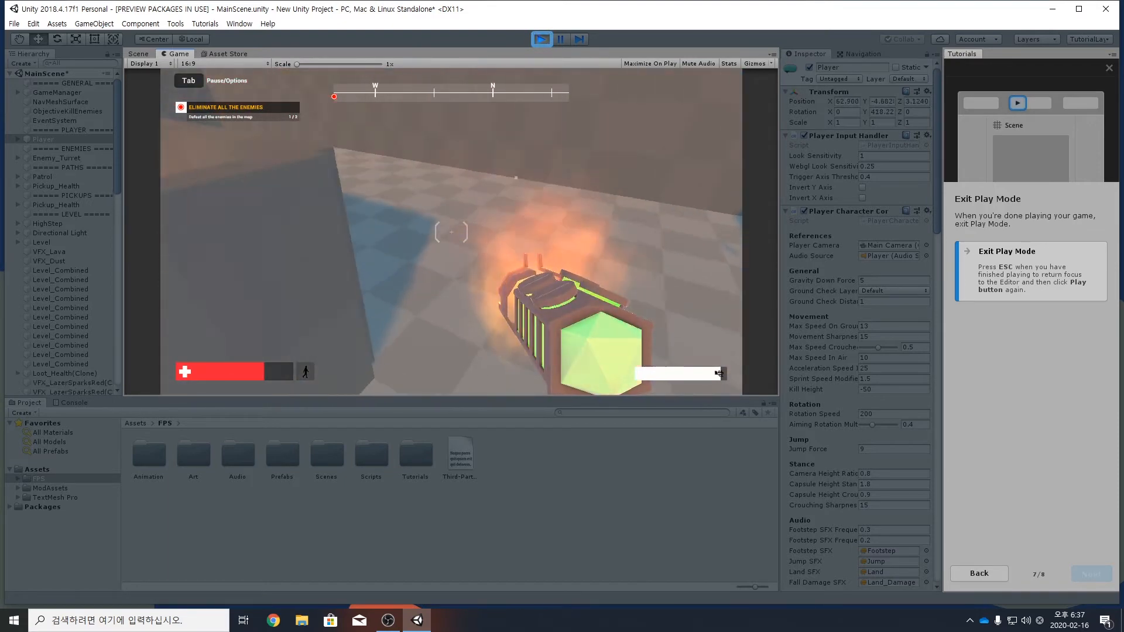
pyautogui.press('w')
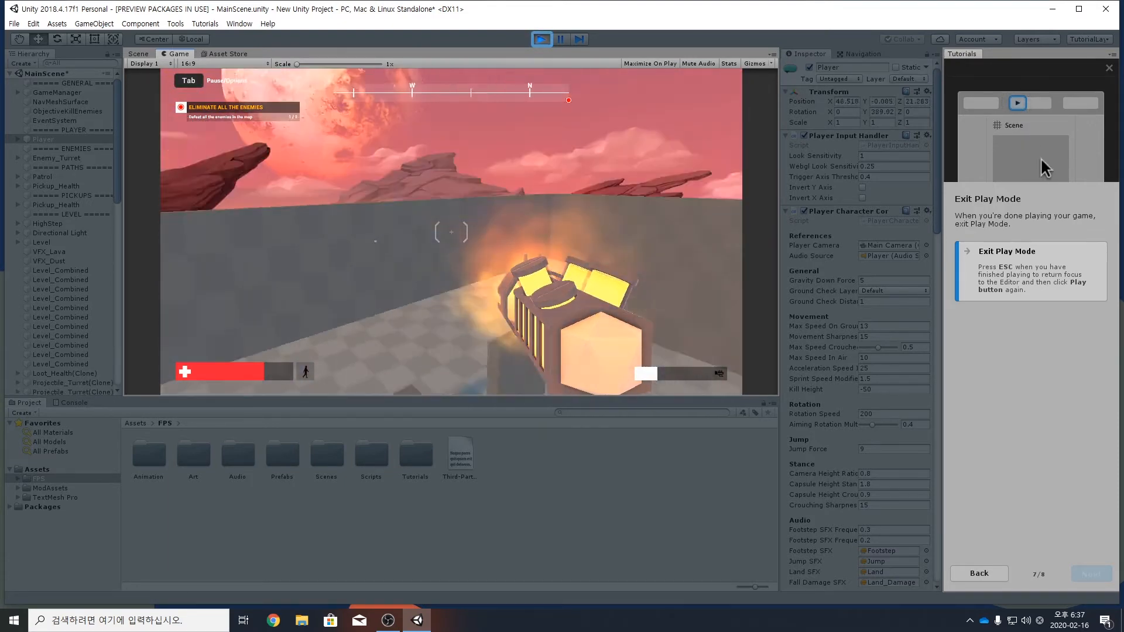
pyautogui.press('w')
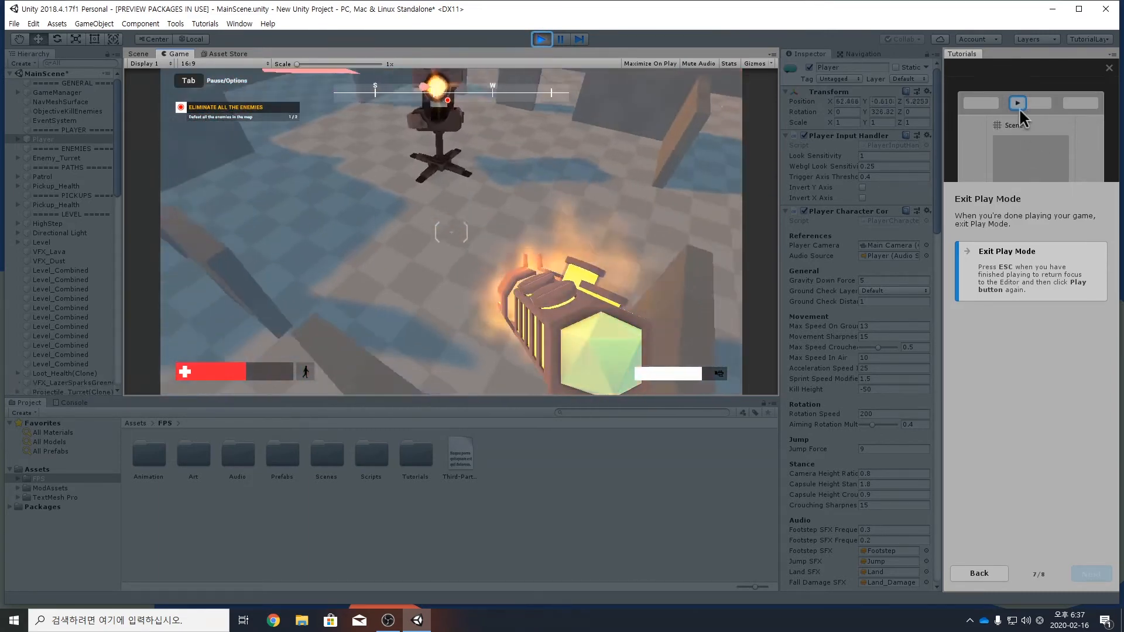
pyautogui.press('w')
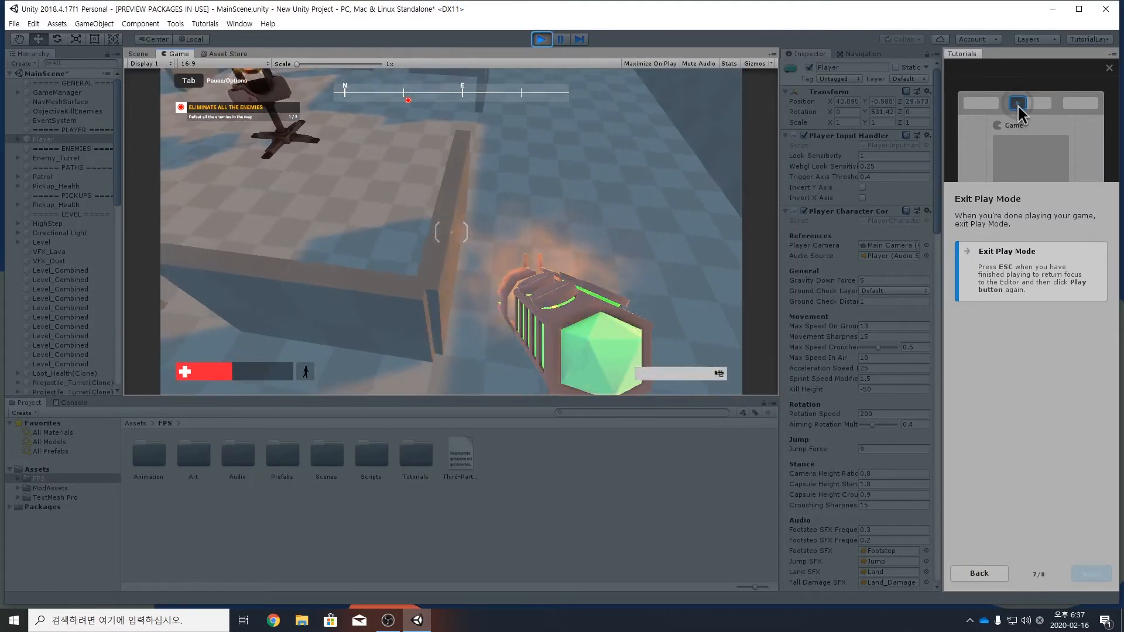
pyautogui.click(451, 232)
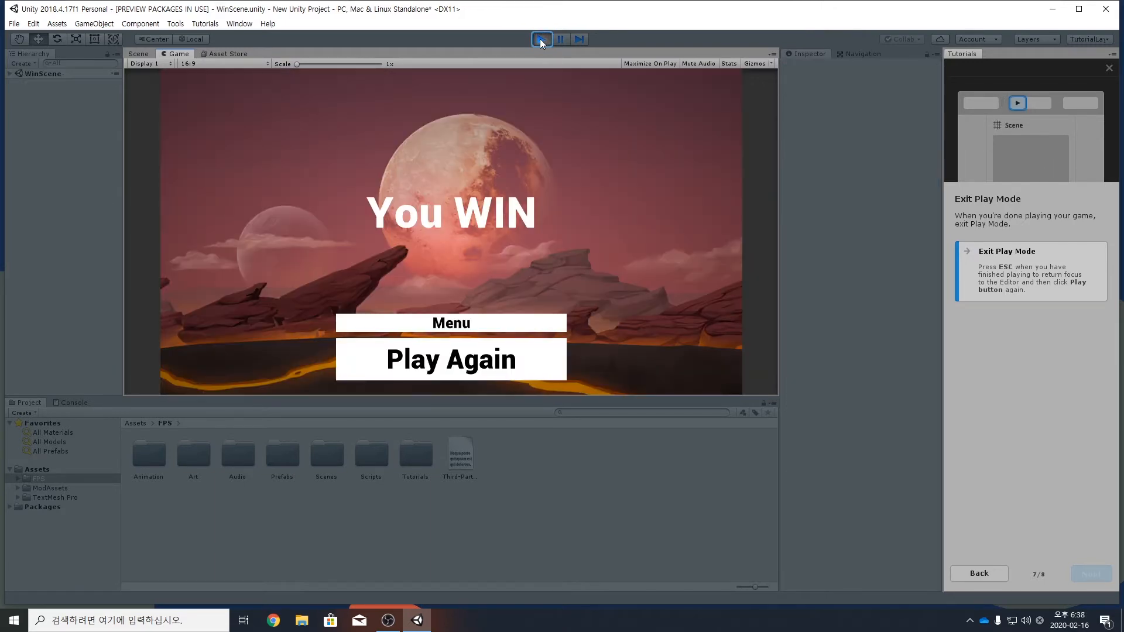
pyautogui.click(540, 38)
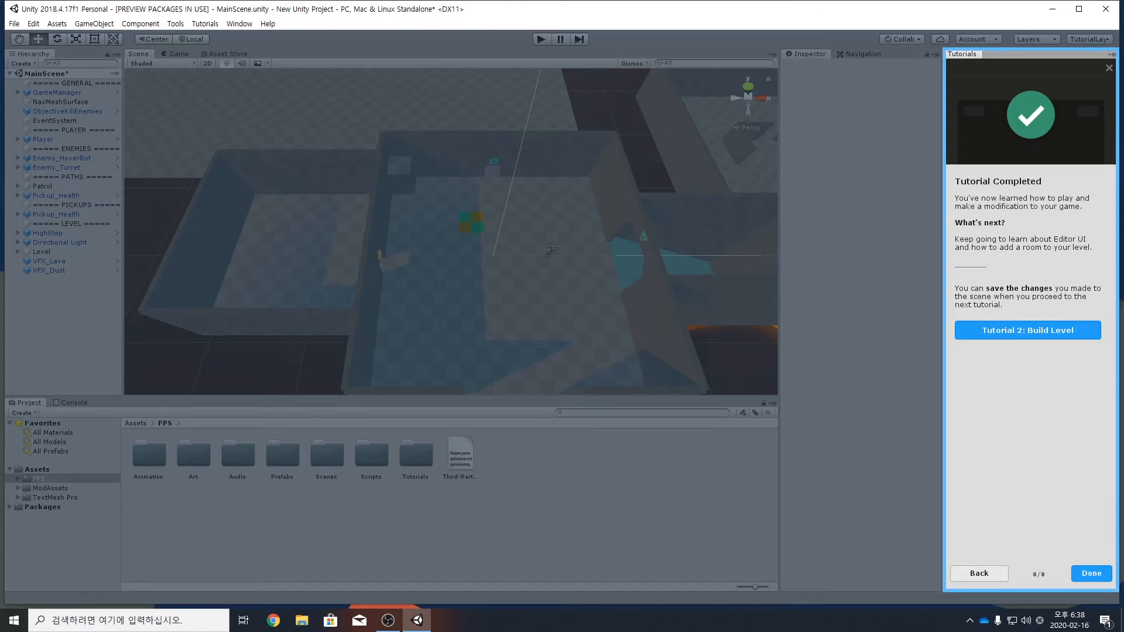
# - Continue to Tutorial 2: Build Level, saving the MainScene changes, and start the Add a Room tutorial up to its Hand Tool page
pyautogui.click(999, 332)
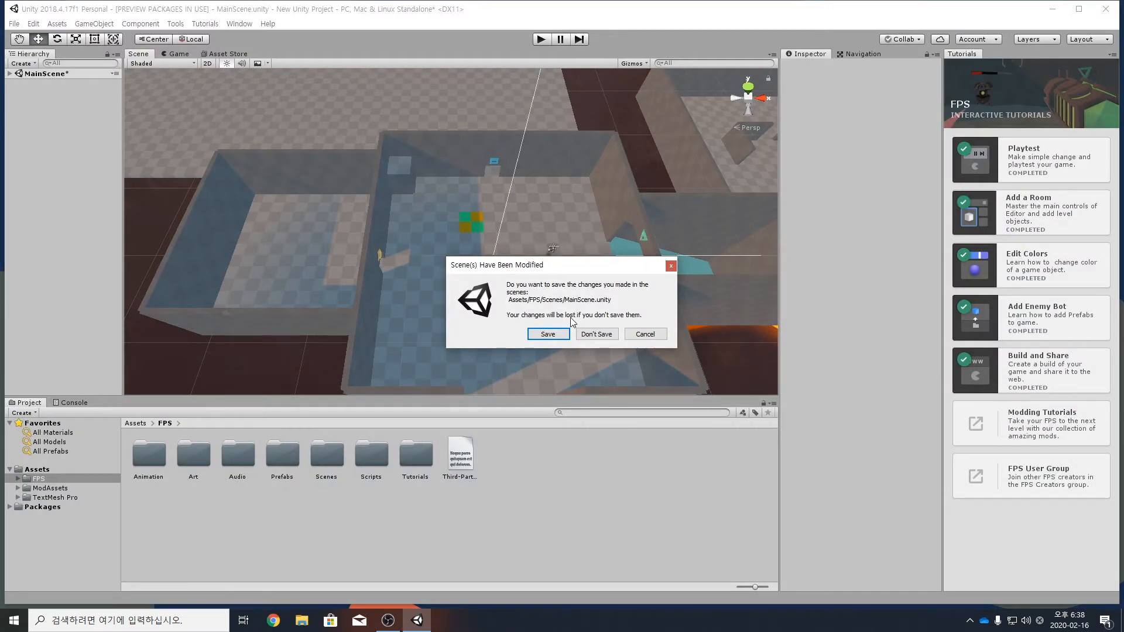
pyautogui.click(548, 334)
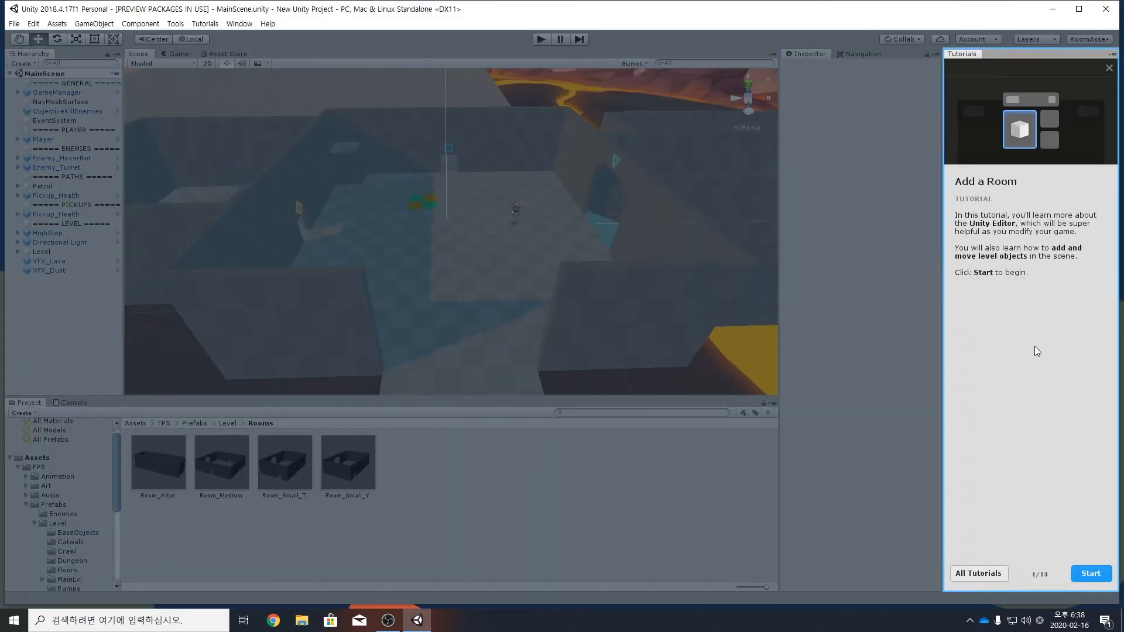
pyautogui.click(1093, 573)
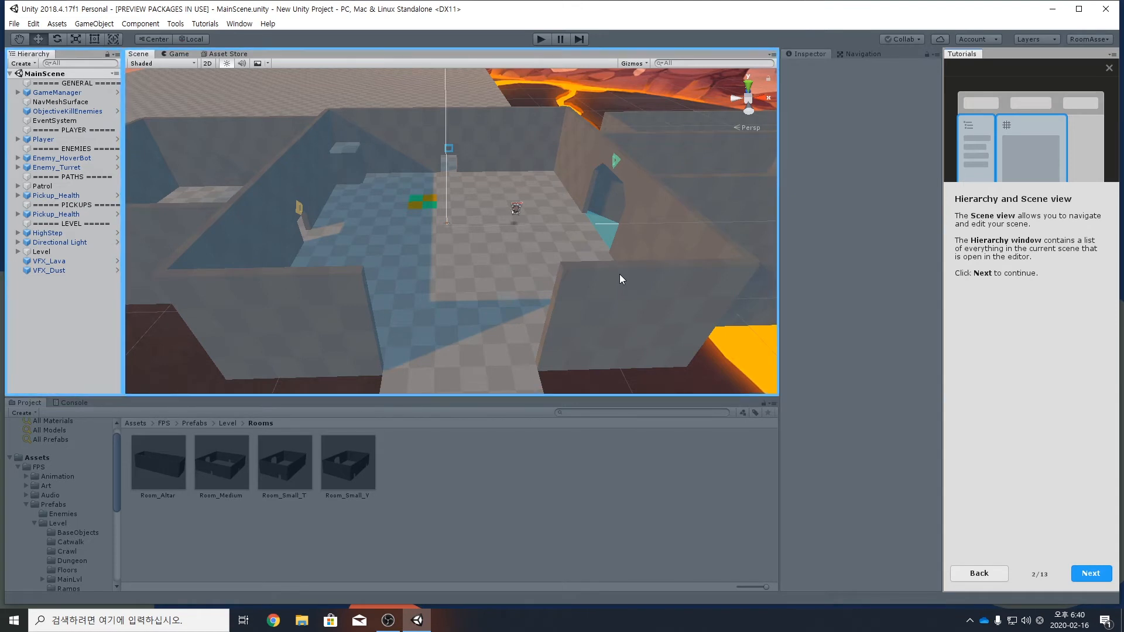
pyautogui.click(1089, 573)
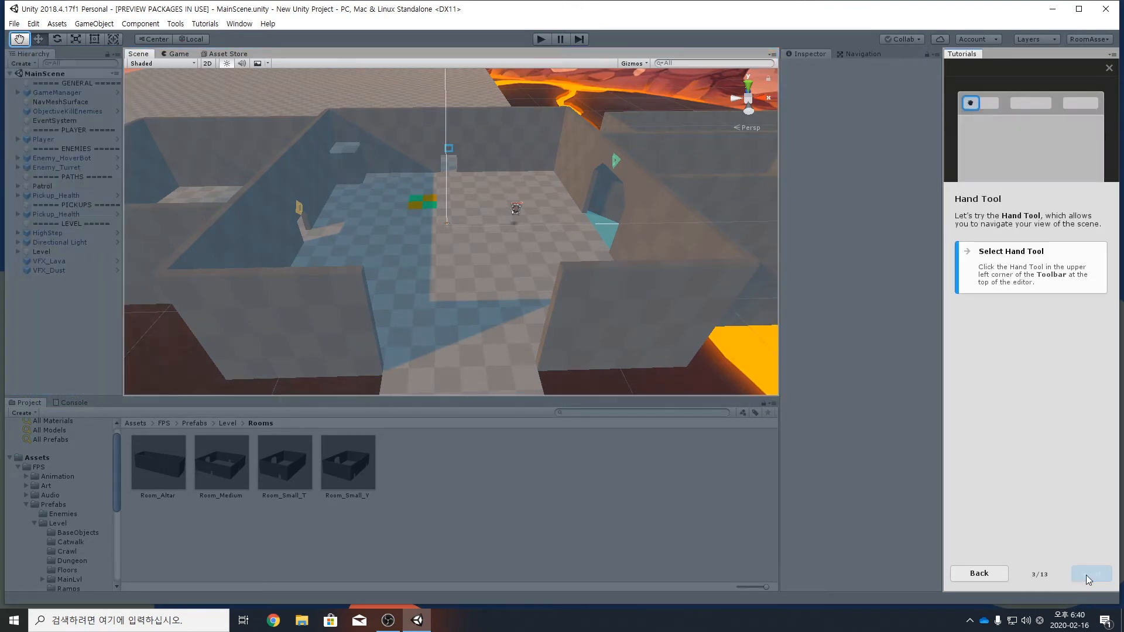
# - Select the Hand Tool and pan around the scene to complete the tutorial's panning task, then continue to the orbit page
pyautogui.click(18, 45)
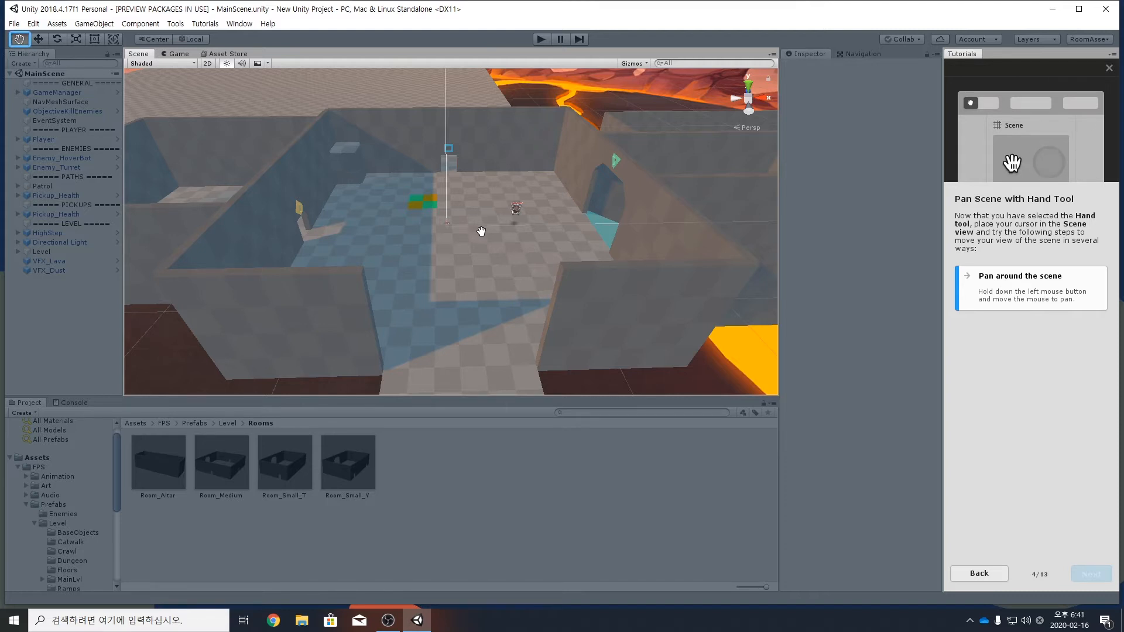
pyautogui.moveTo(524, 239); pyautogui.dragTo(178, 242)
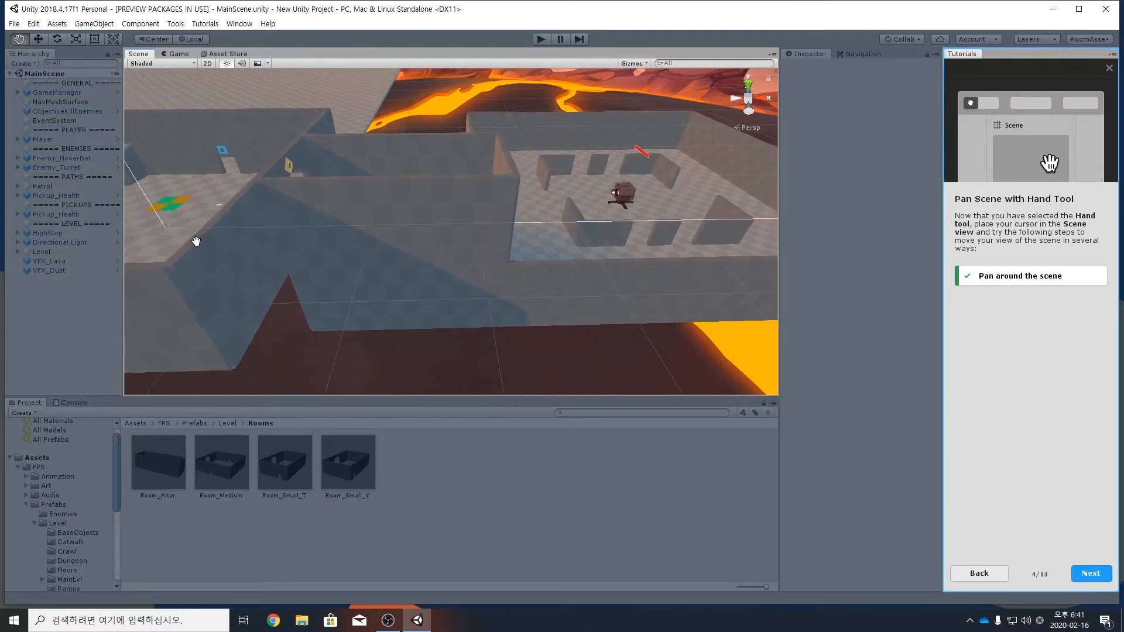
pyautogui.moveTo(248, 238); pyautogui.dragTo(352, 255)
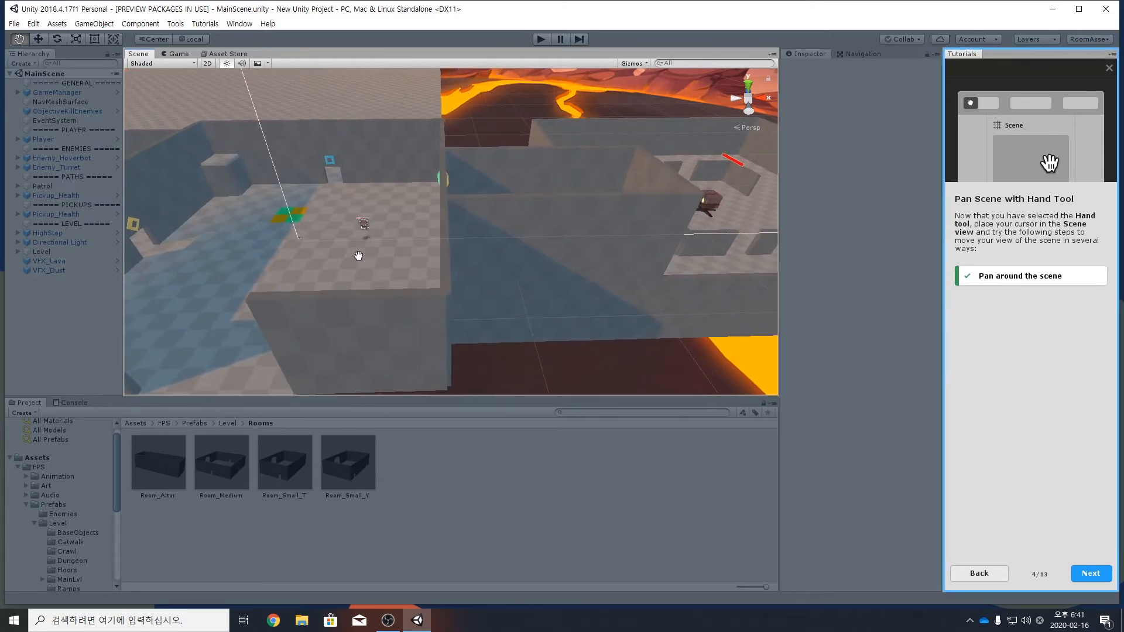
pyautogui.click(1094, 571)
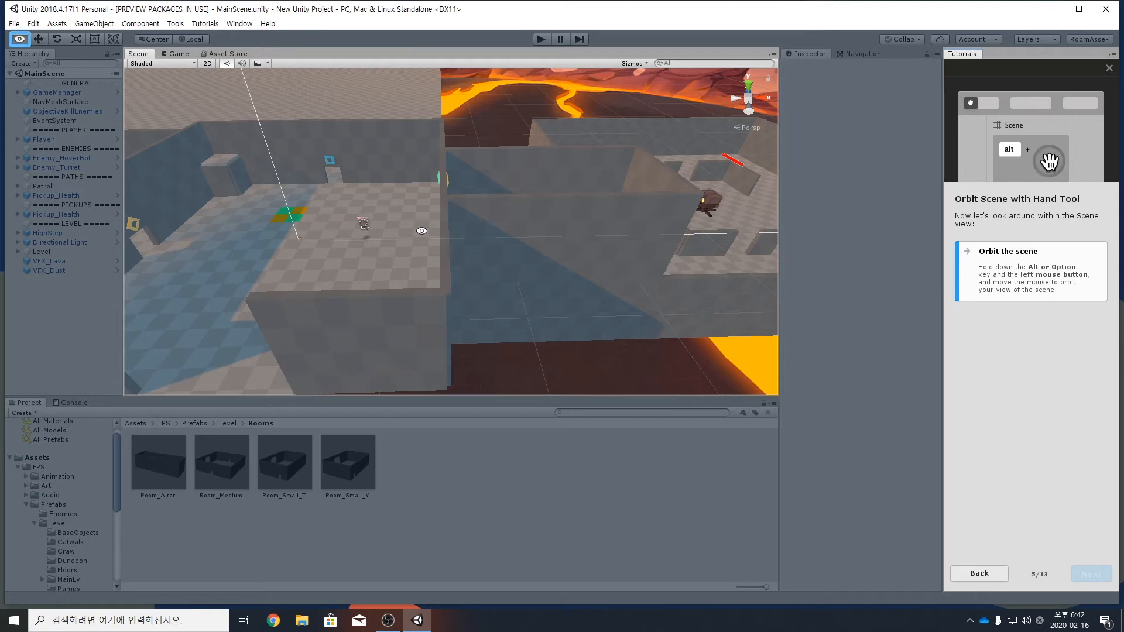
# - Orbit the Scene view, then zoom in and out, advancing the tutorial to its Level Prefabs page
pyautogui.moveTo(421, 231)
pyautogui.keyDown('alt'); pyautogui.mouseDown()
pyautogui.moveTo(689, 221)
pyautogui.moveTo(429, 251)
pyautogui.mouseUp(); pyautogui.keyUp('alt')
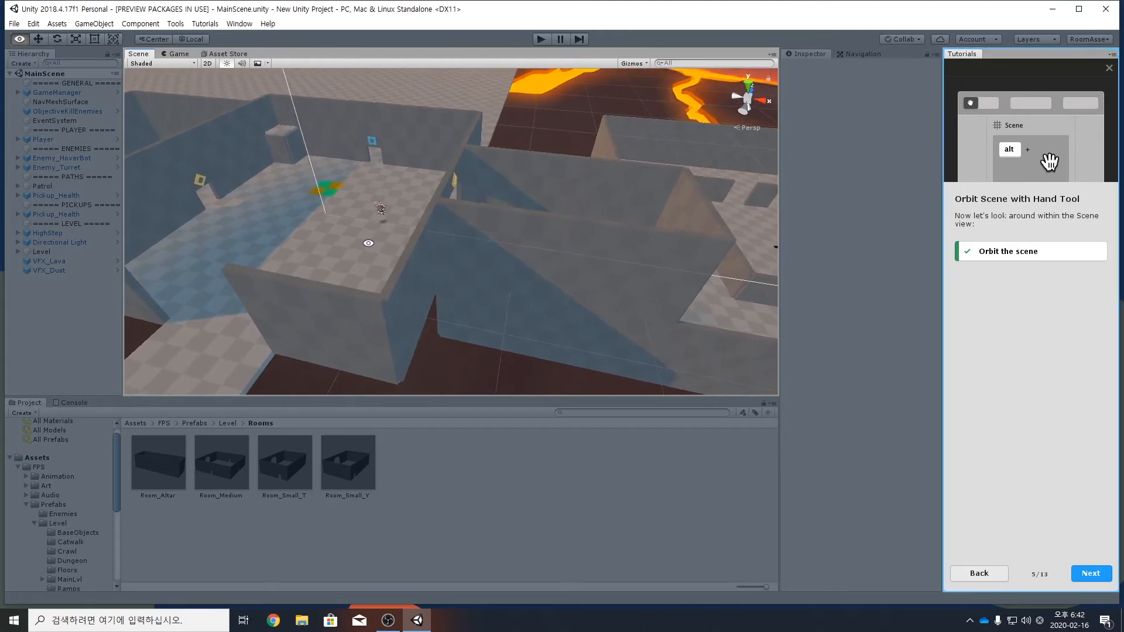
pyautogui.keyDown('alt'); pyautogui.moveTo(369, 242); pyautogui.dragTo(369, 243); pyautogui.keyUp('alt')
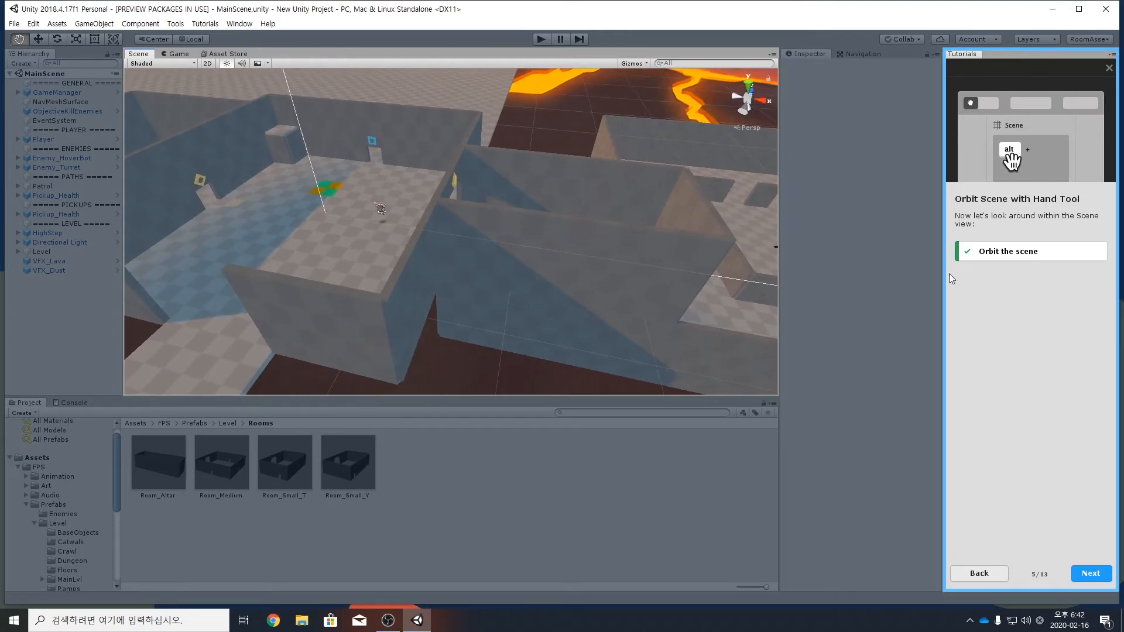
pyautogui.click(1098, 573)
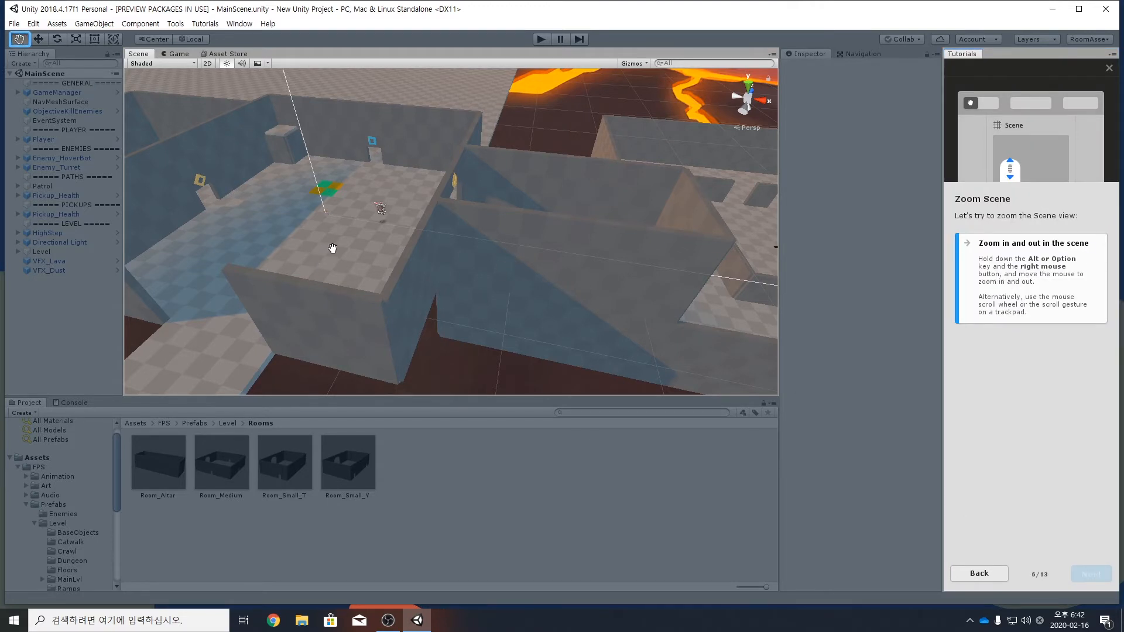
pyautogui.scroll(8, 334, 240)
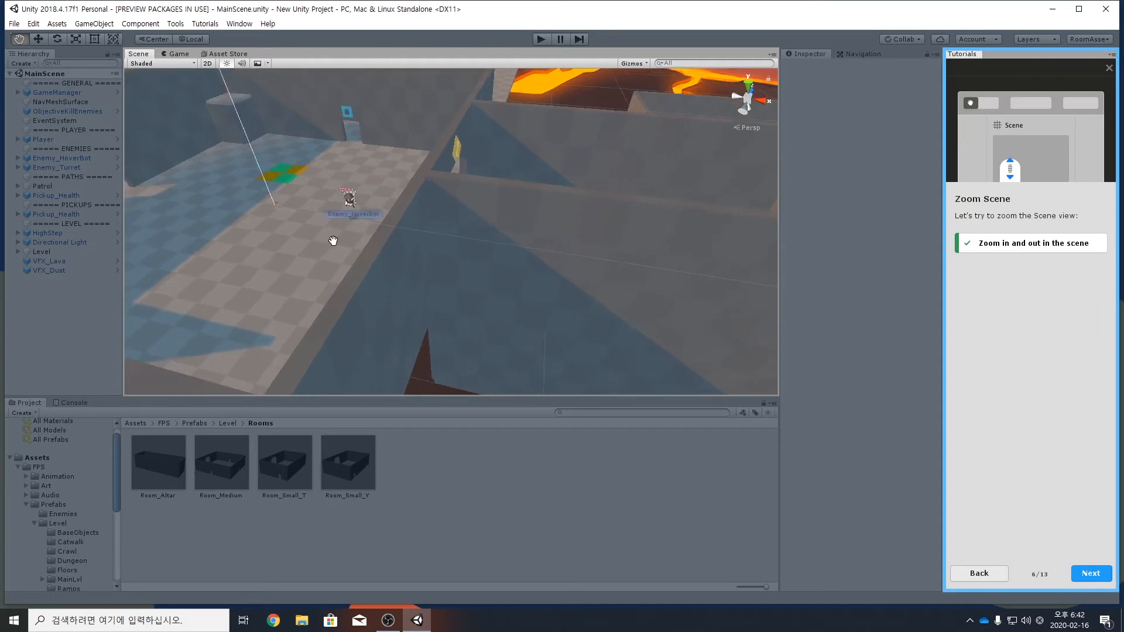
pyautogui.scroll(-8, 334, 246)
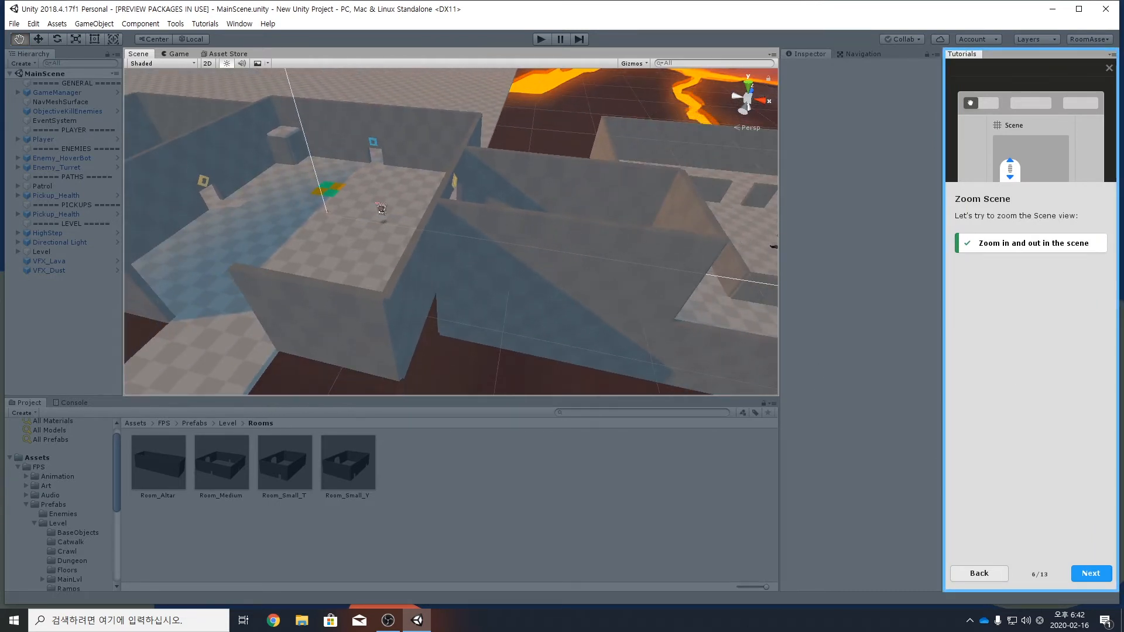
pyautogui.click(1104, 578)
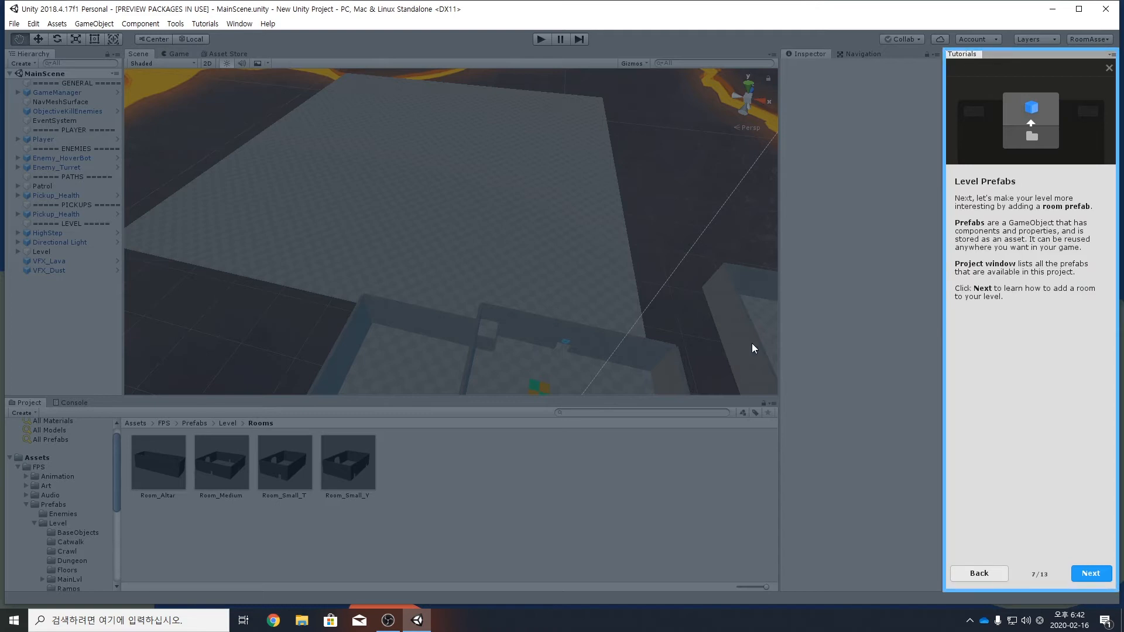
# - Continue to the prefab page and place the Room_Altar prefab on the empty level floor in the scene
pyautogui.click(1085, 573)
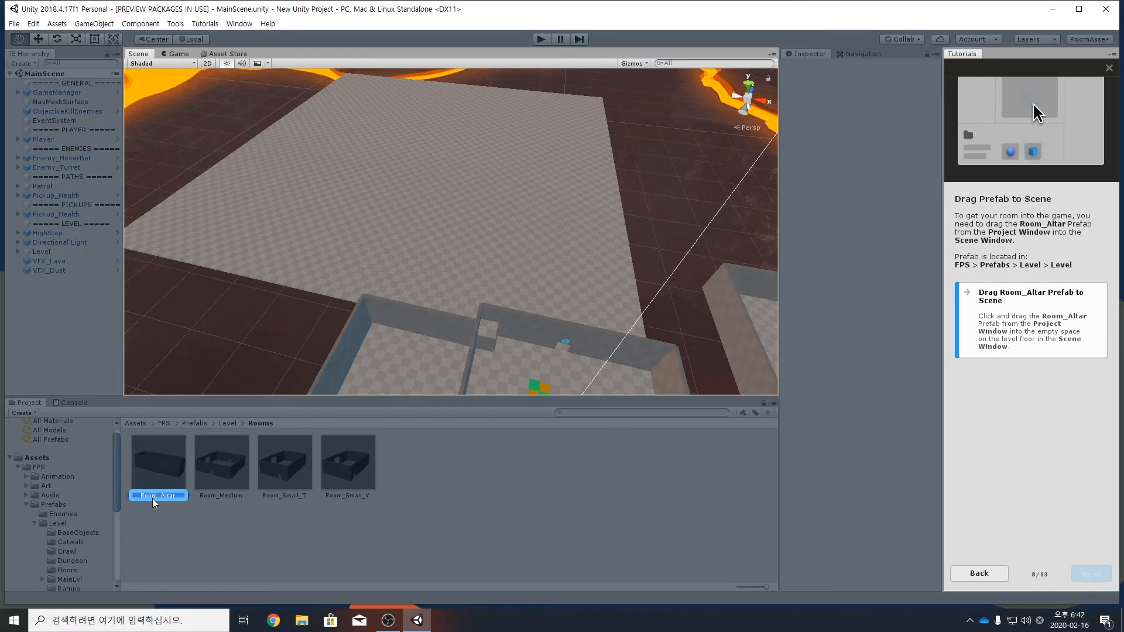
pyautogui.click(152, 496)
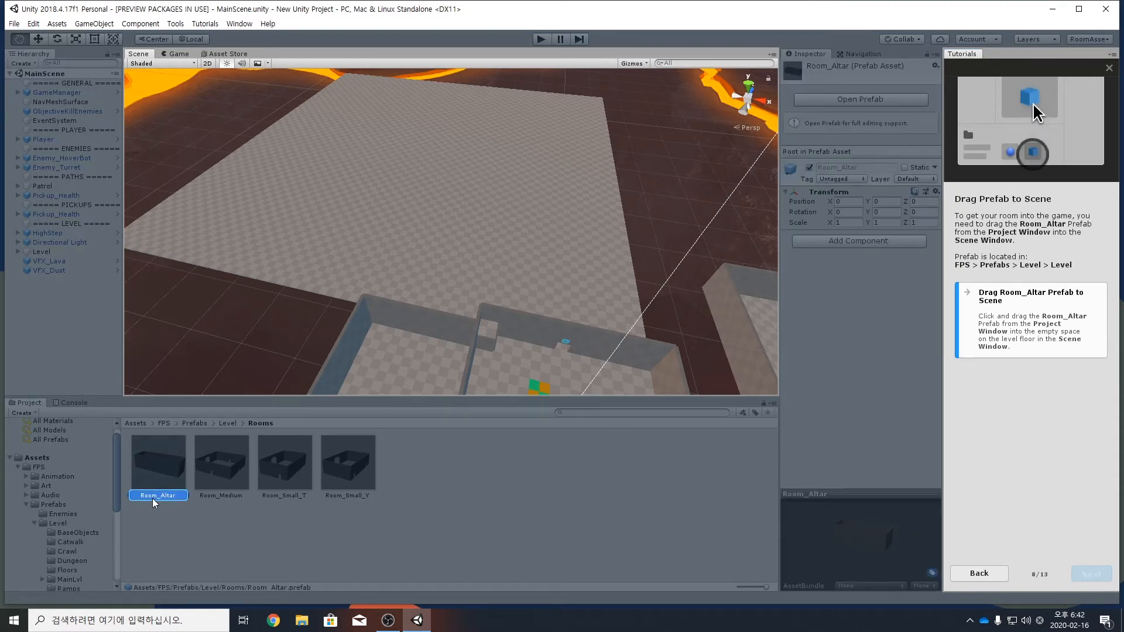
pyautogui.moveTo(152, 497); pyautogui.dragTo(386, 192)
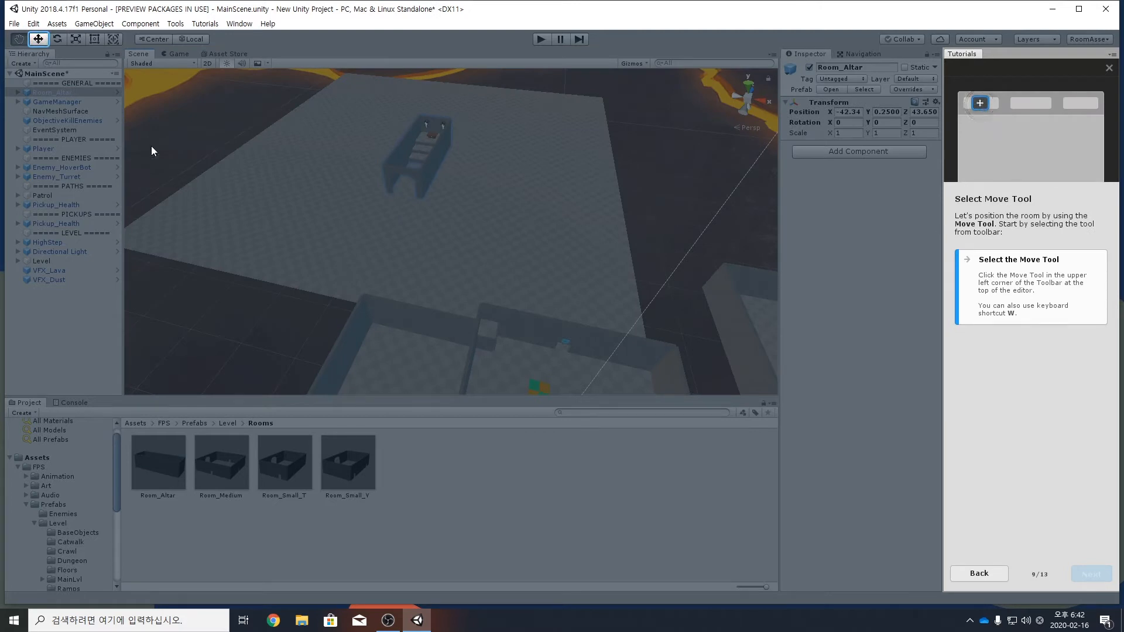
# - Reposition Room_Altar with the Move Tool to about X -41.9, Z 40.1 and continue to the navigation mesh page
pyautogui.click(37, 41)
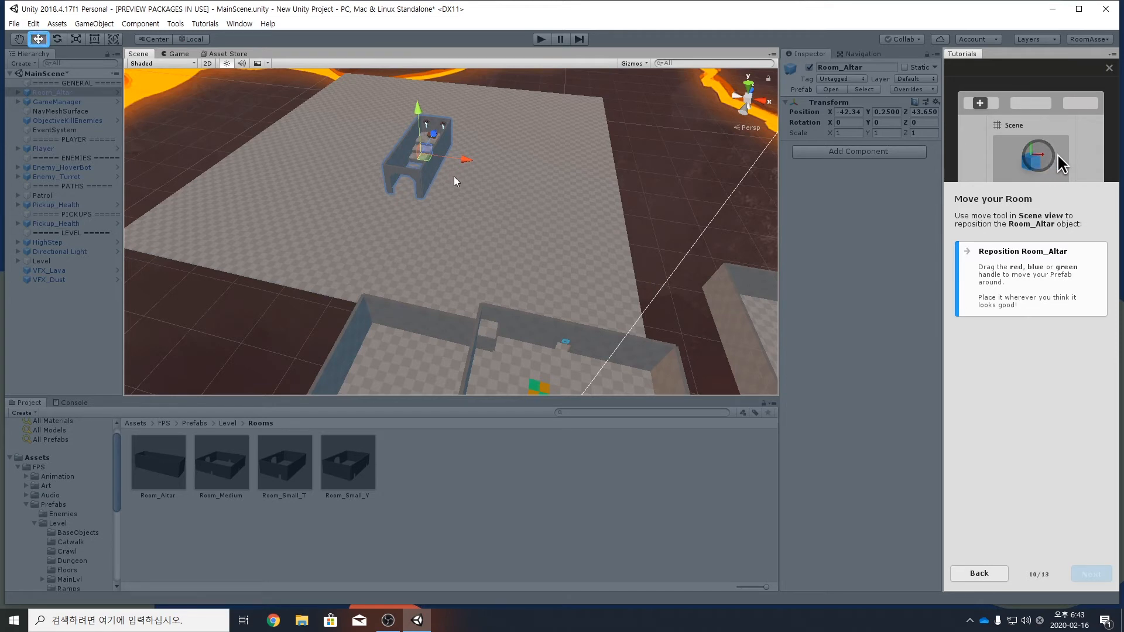
pyautogui.moveTo(458, 161)
pyautogui.mouseDown()
pyautogui.moveTo(509, 176)
pyautogui.moveTo(407, 168)
pyautogui.moveTo(458, 180)
pyautogui.mouseUp()
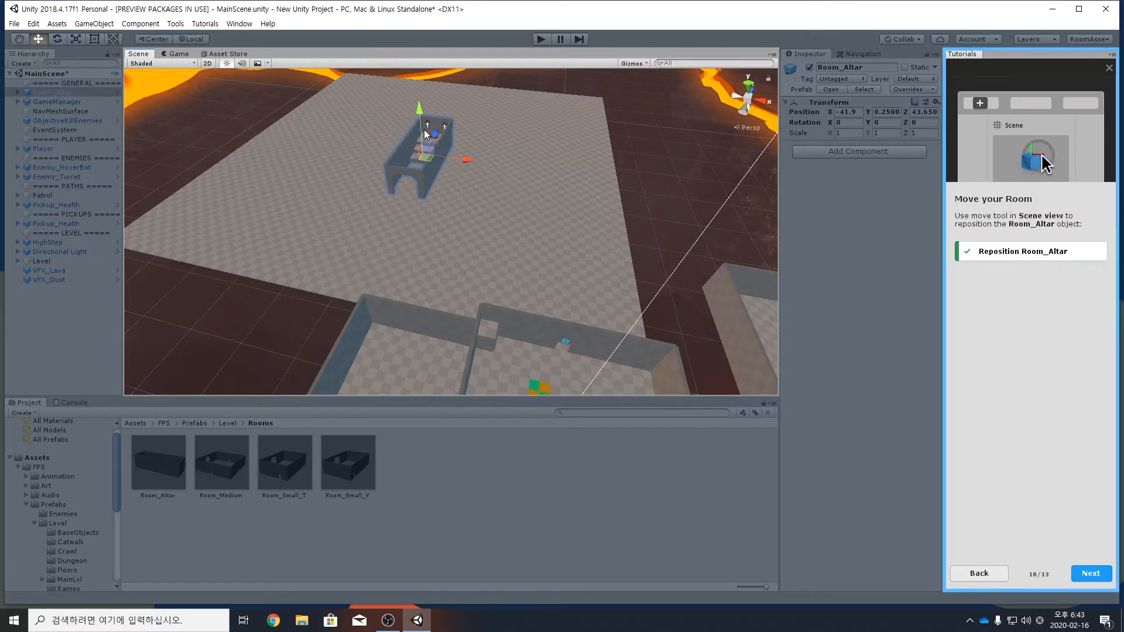
pyautogui.moveTo(427, 131)
pyautogui.mouseDown()
pyautogui.moveTo(449, 127)
pyautogui.moveTo(437, 146)
pyautogui.mouseUp()
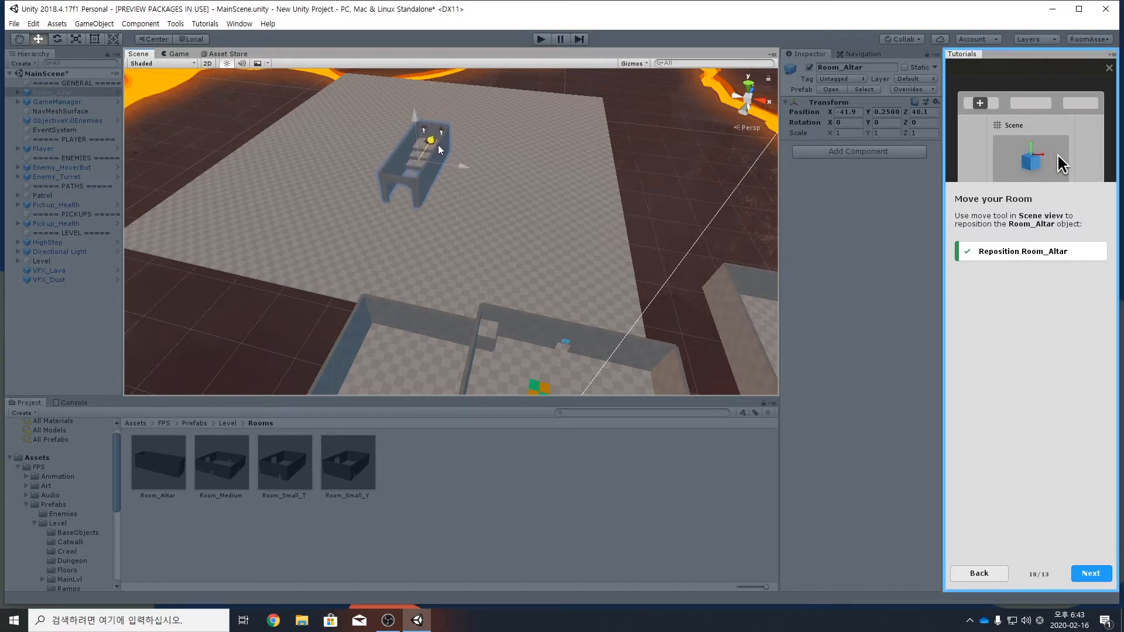
pyautogui.click(1087, 574)
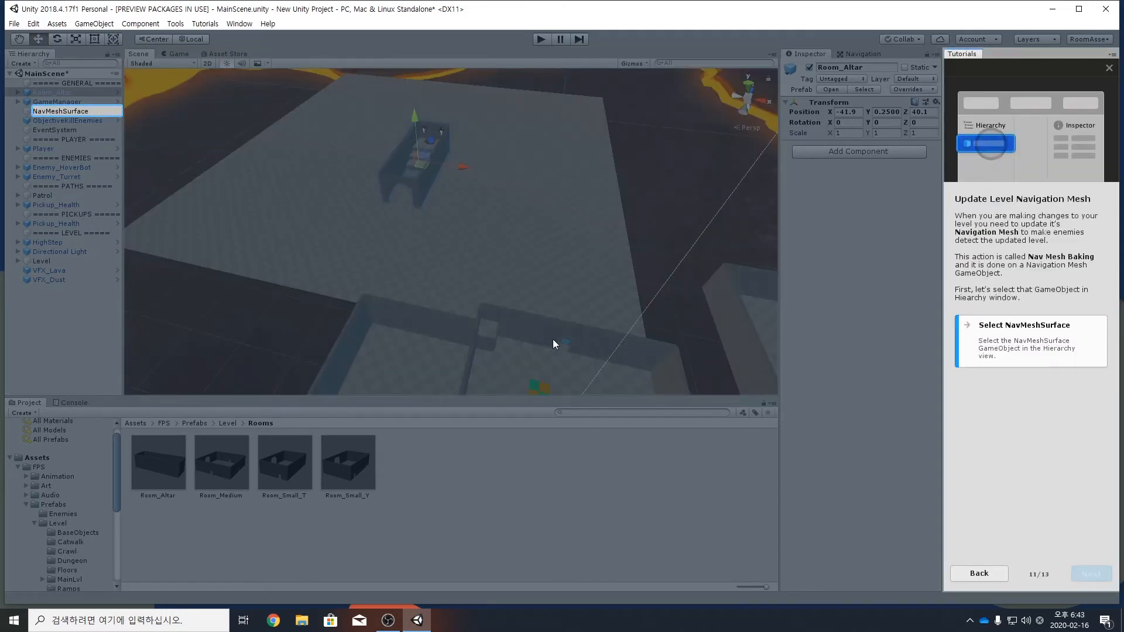
# - Bake the navigation mesh of NavMeshSurface and continue to the Edit Colors tutorial, saving the MainScene changes
pyautogui.click(74, 113)
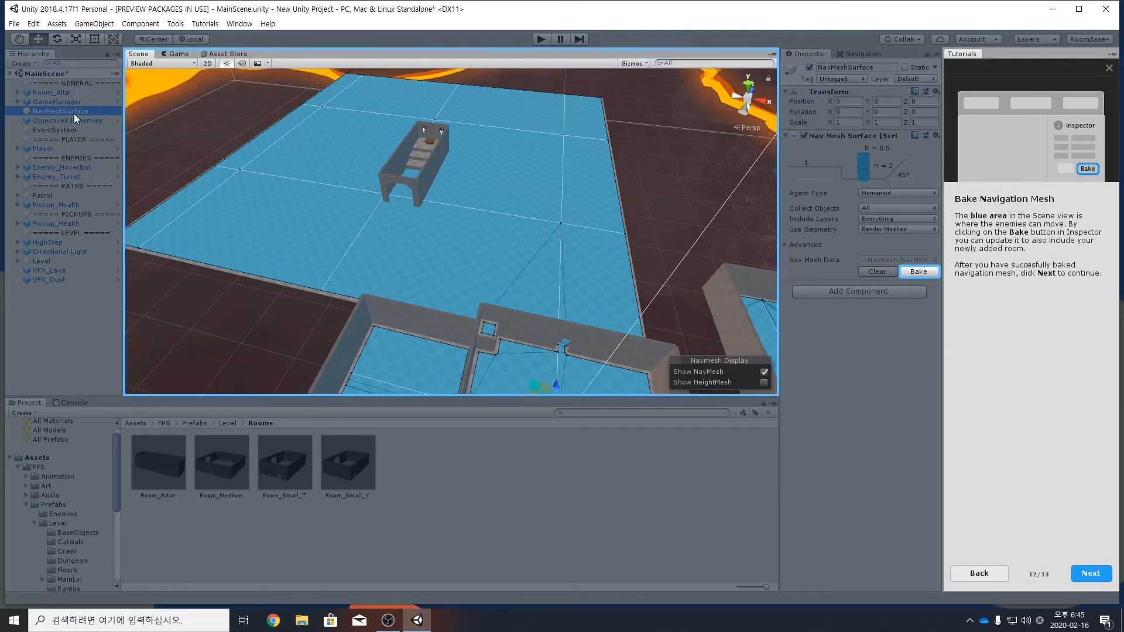
pyautogui.click(912, 271)
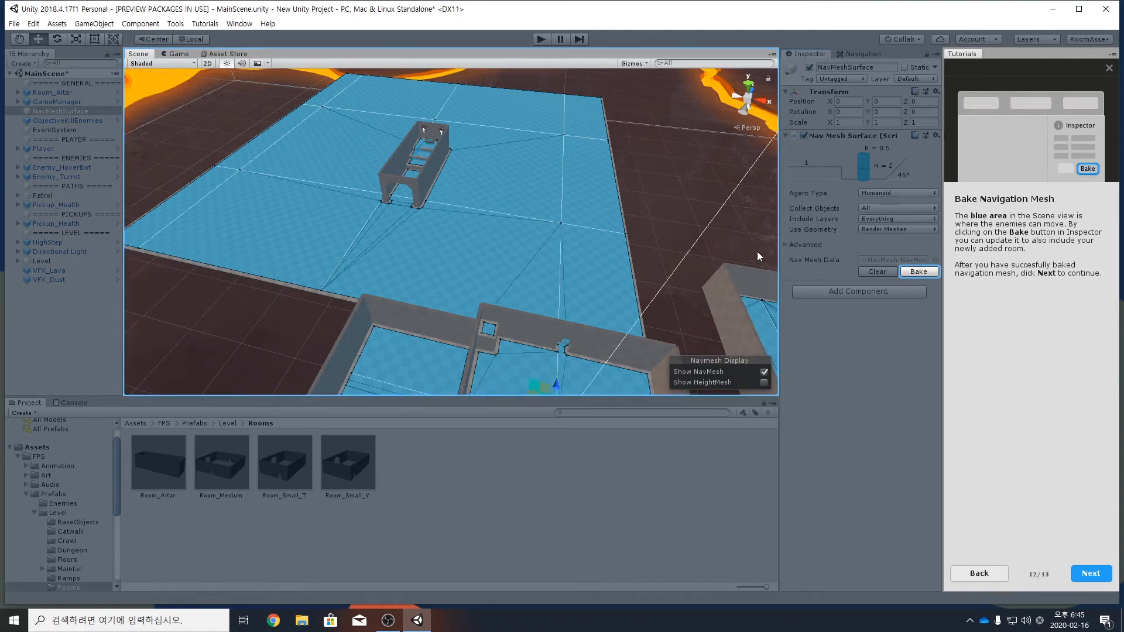
pyautogui.click(1090, 573)
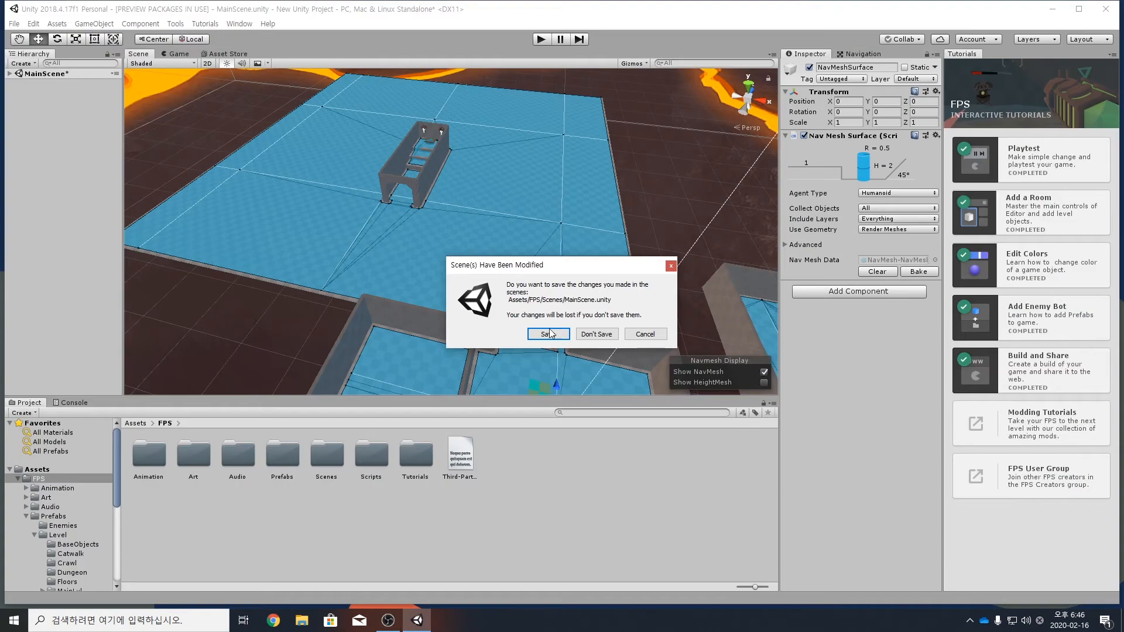
pyautogui.click(549, 334)
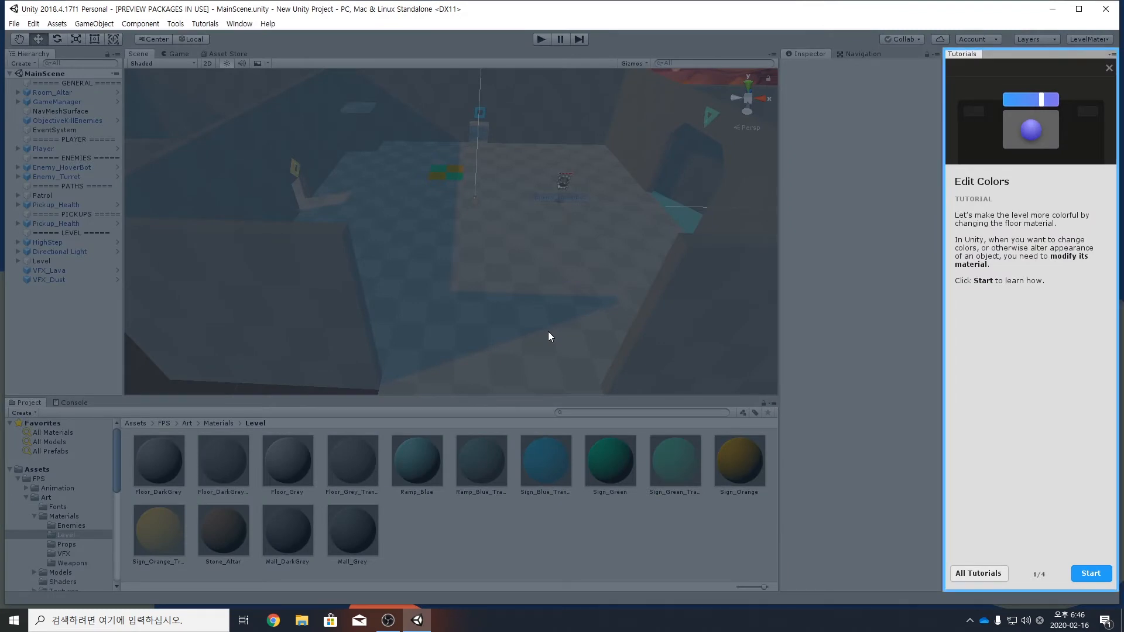
# - Start the Edit Colors tutorial, set the Floor_Grey material's Albedo color to teal 227E82, and finish the color page
pyautogui.click(1091, 573)
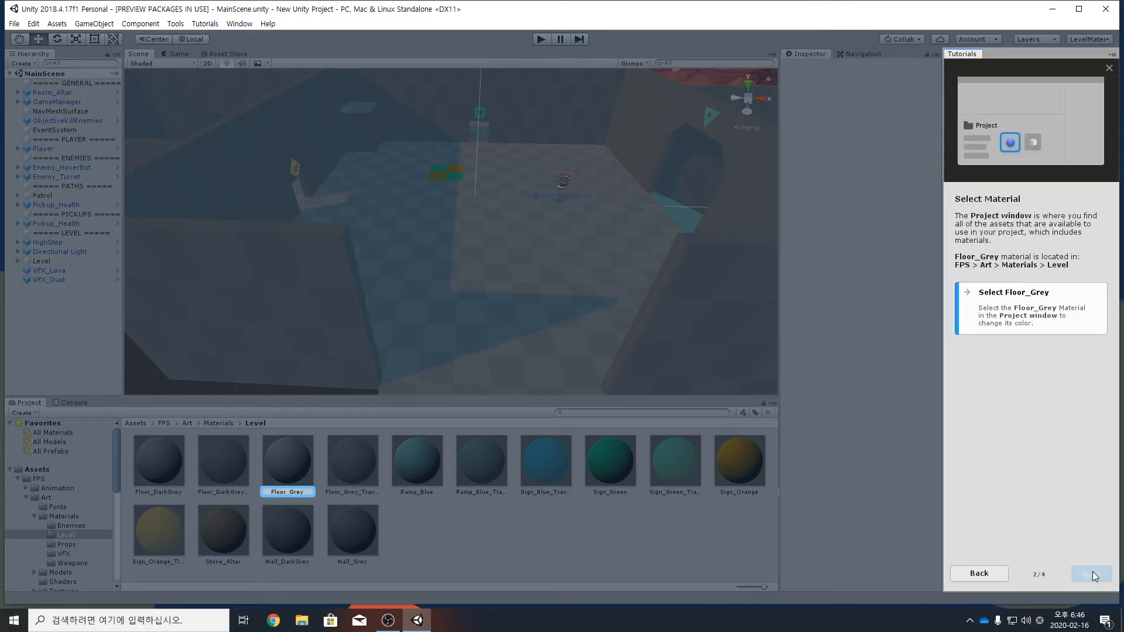
pyautogui.click(286, 494)
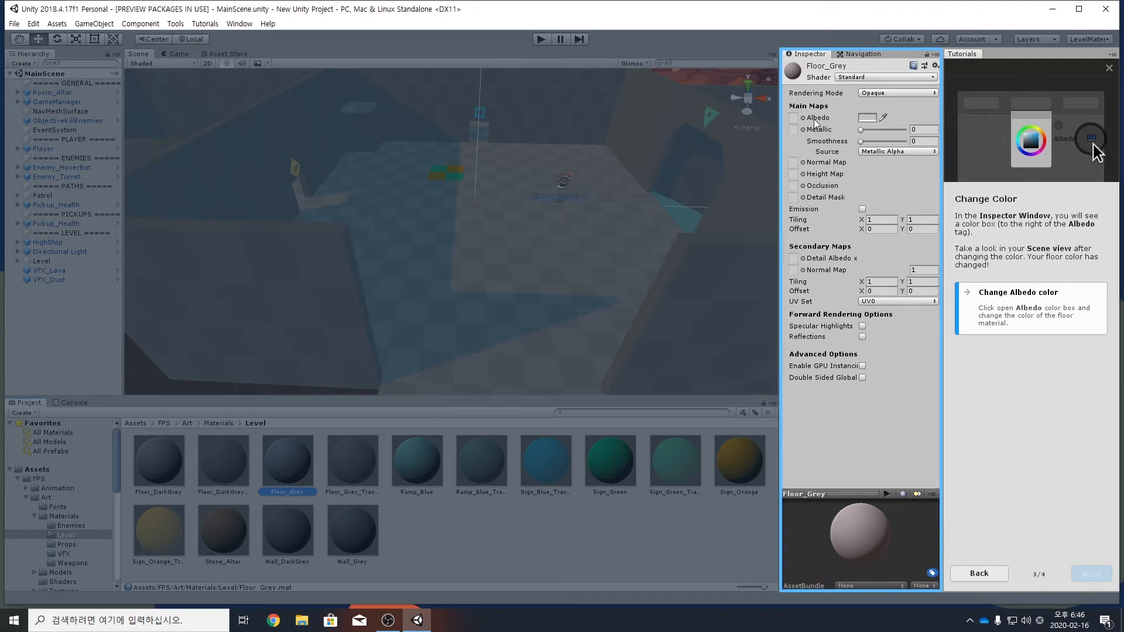
pyautogui.click(867, 118)
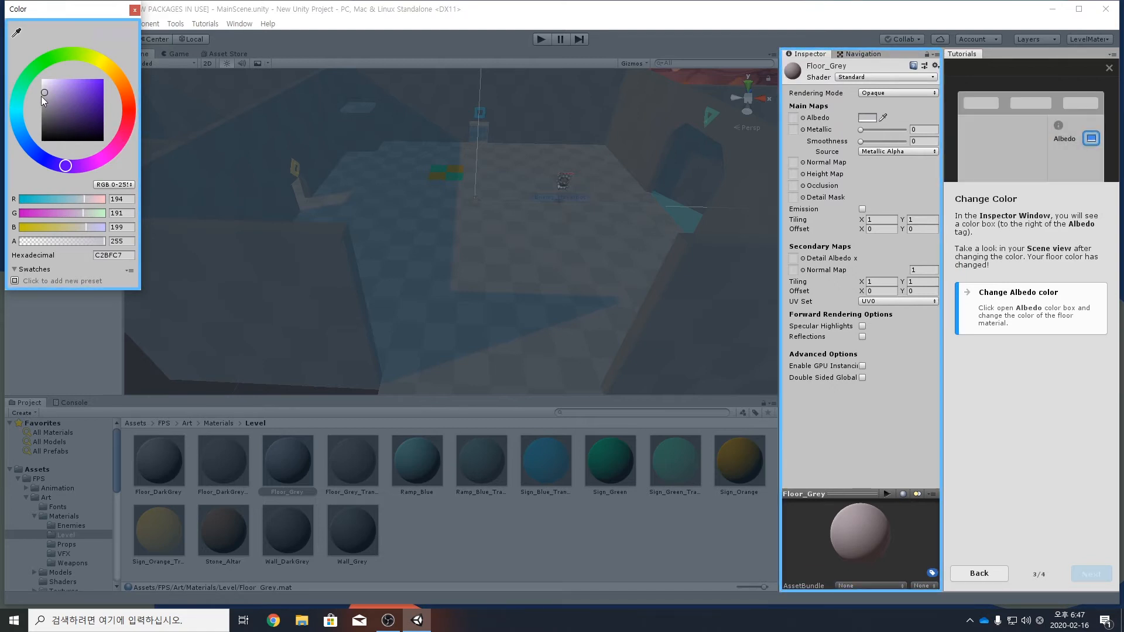
pyautogui.click(19, 113)
pyautogui.moveTo(85, 90)
pyautogui.mouseDown()
pyautogui.moveTo(107, 96)
pyautogui.moveTo(86, 99)
pyautogui.moveTo(87, 110)
pyautogui.mouseUp()
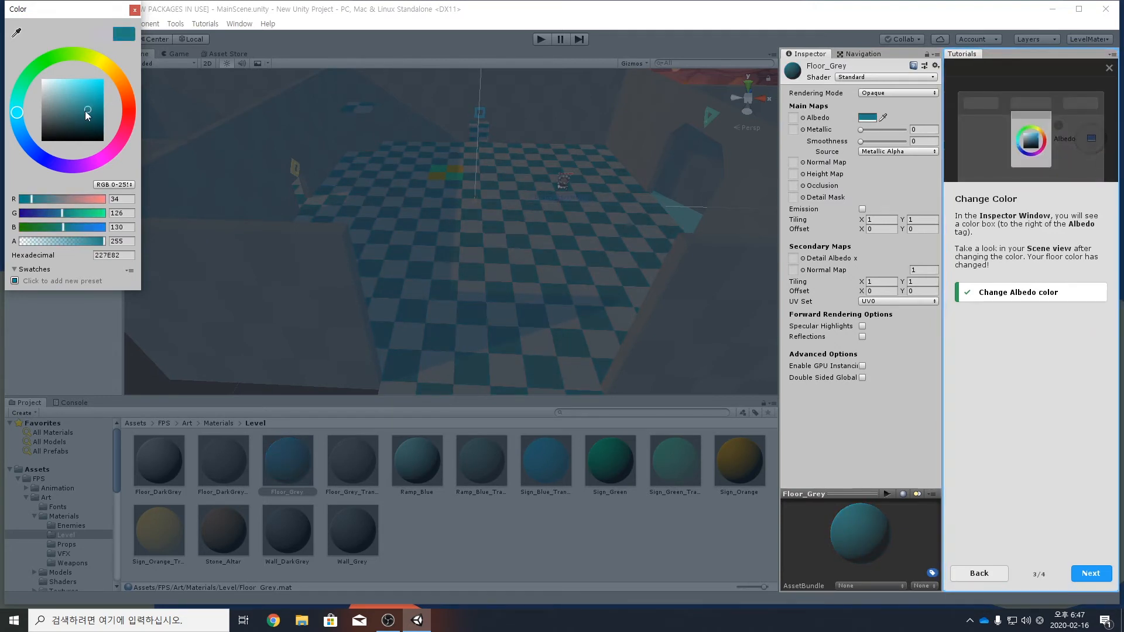
pyautogui.click(134, 9)
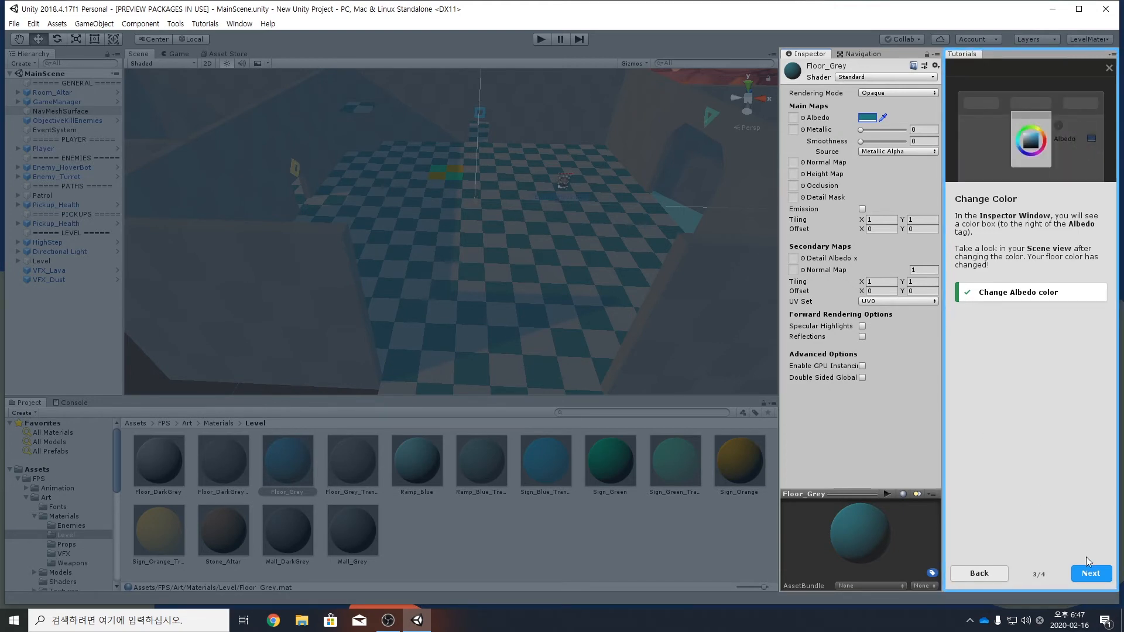
pyautogui.click(1091, 573)
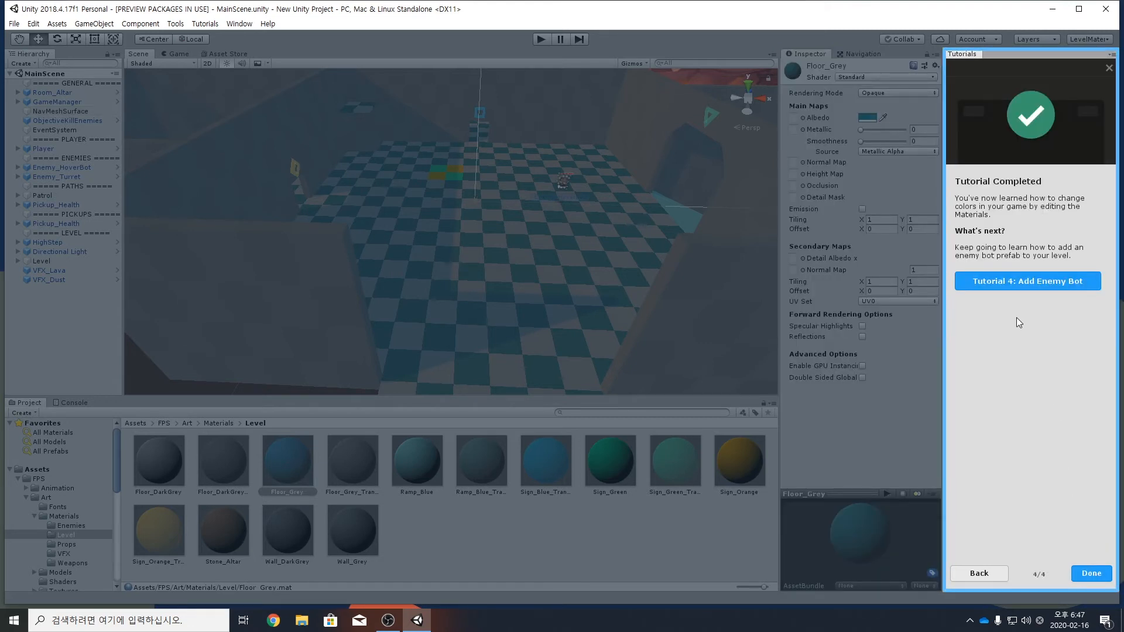
# - Start Tutorial 4: Add Enemy Bot and place an Enemy_HoverBot prefab on the room's checkered floor
pyautogui.click(1029, 282)
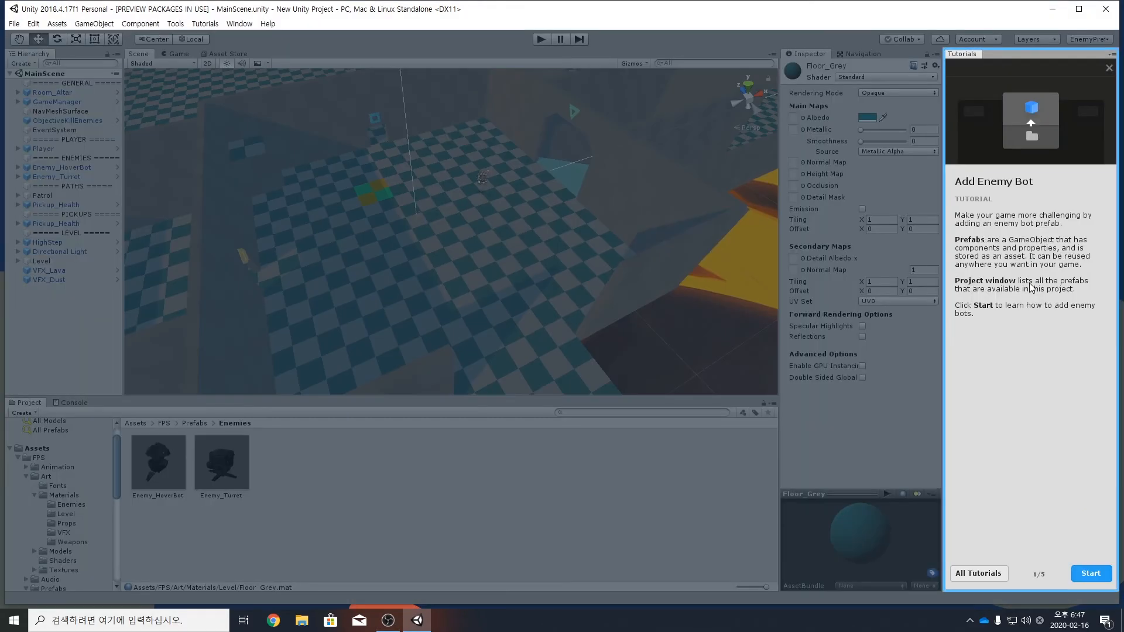
pyautogui.click(1090, 573)
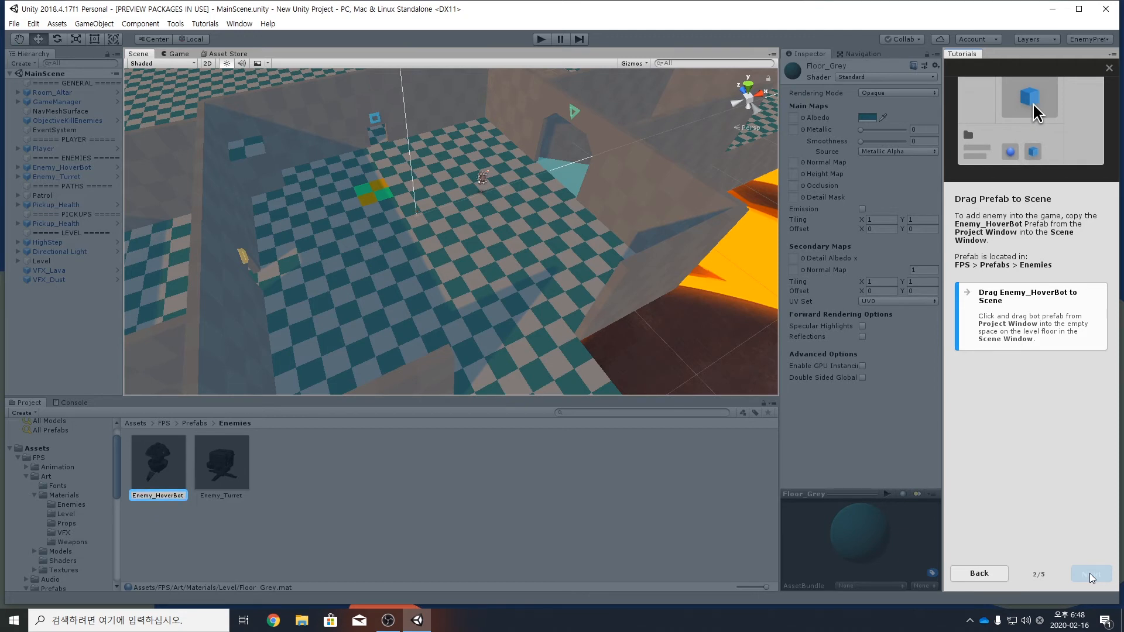
pyautogui.click(161, 500)
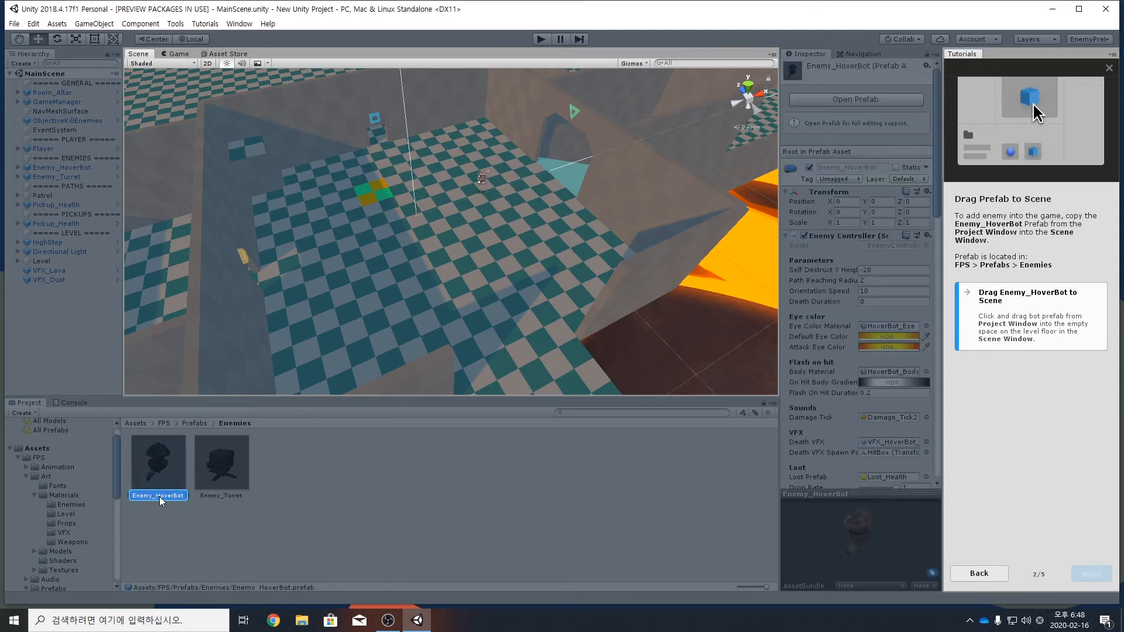
pyautogui.moveTo(161, 501); pyautogui.dragTo(420, 269)
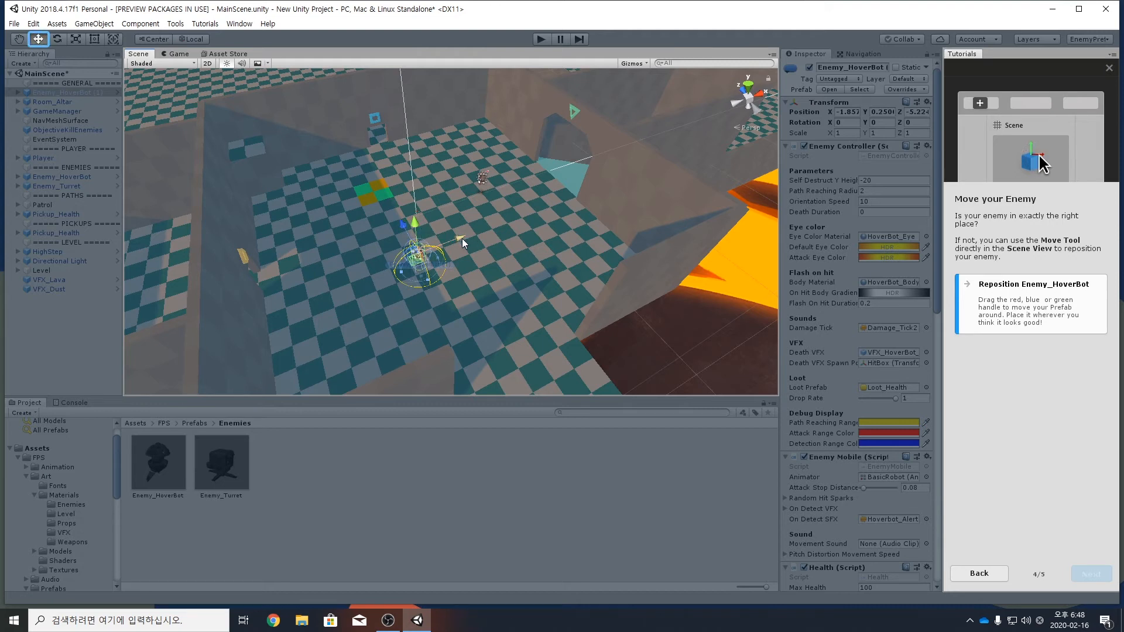
# - Move the new Enemy_HoverBot to about X -0.42, Z -6.99 and continue to Tutorial 5: Build and Share, saving MainScene
pyautogui.moveTo(462, 237); pyautogui.dragTo(427, 240)
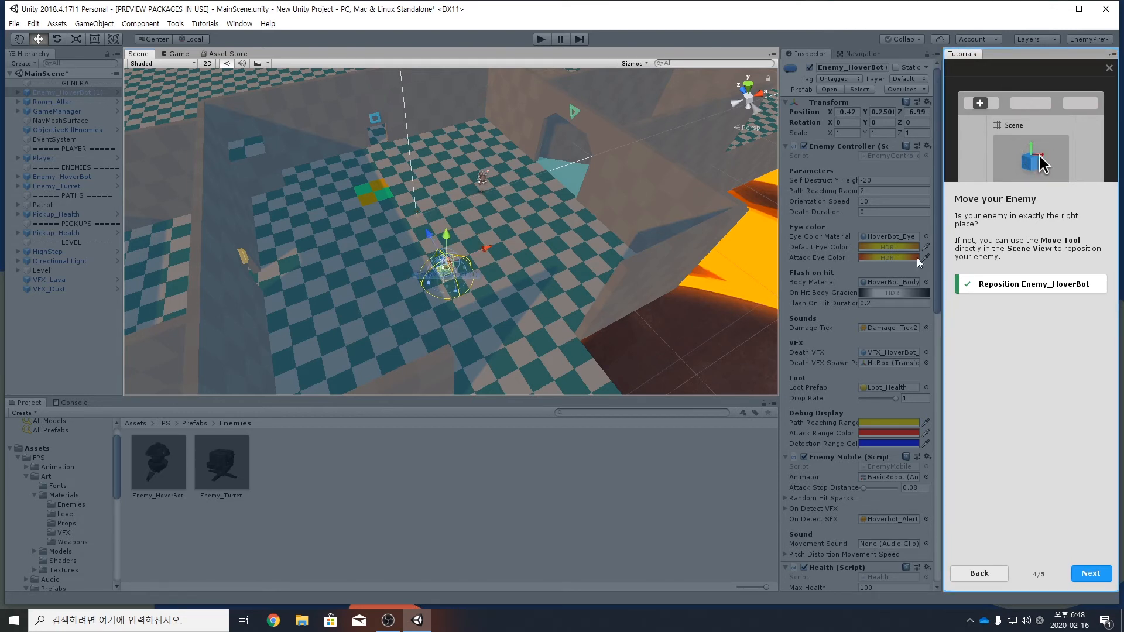
pyautogui.click(1088, 575)
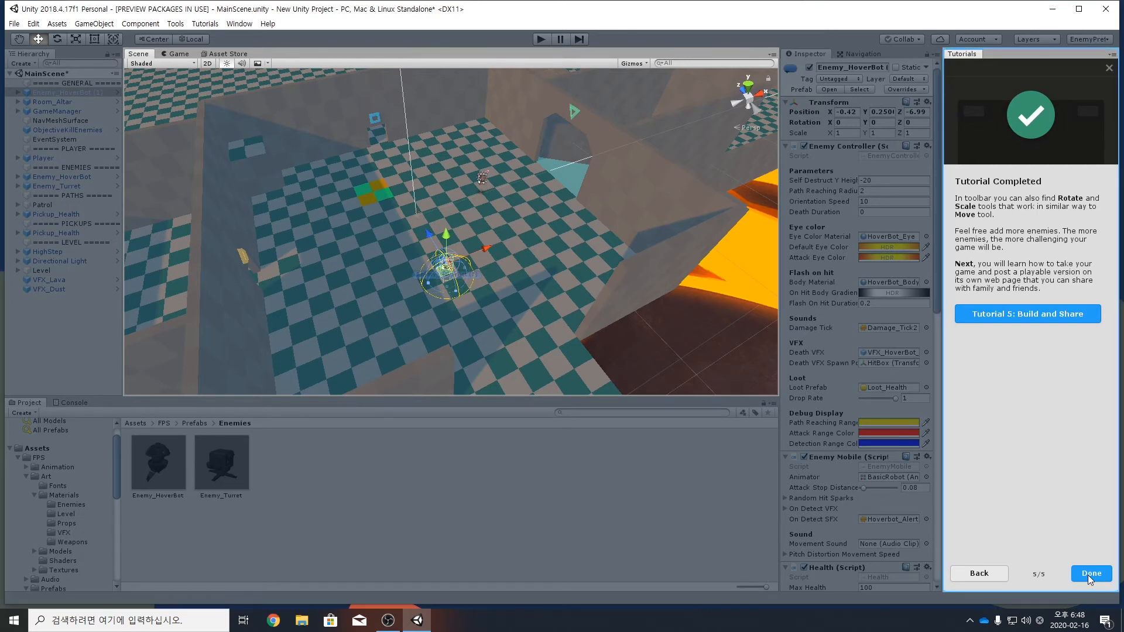
pyautogui.click(1017, 318)
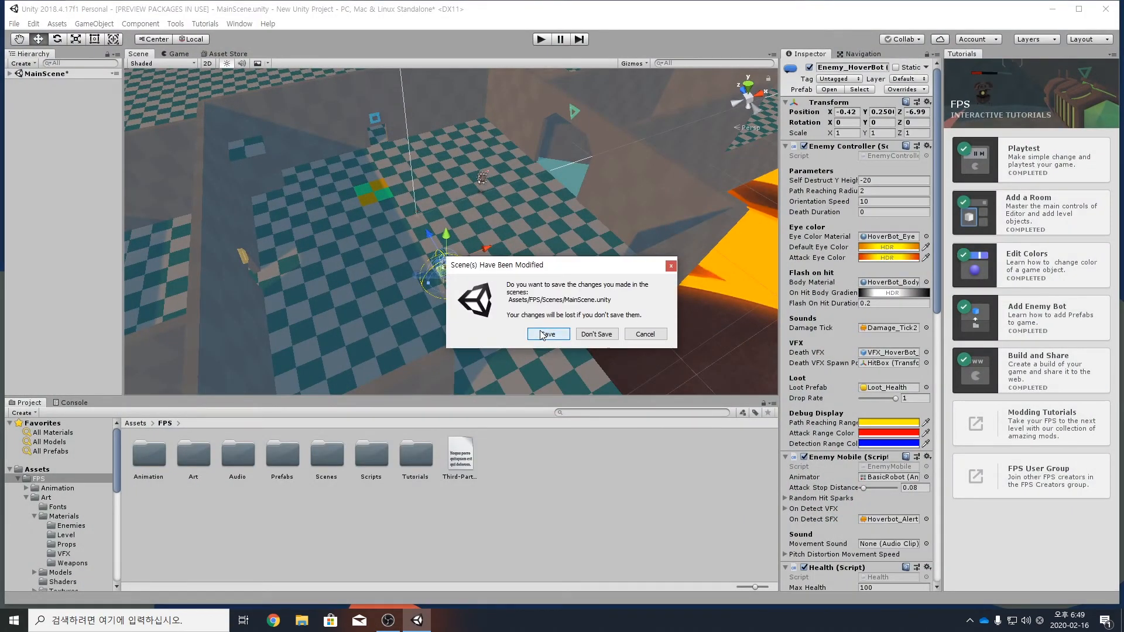
pyautogui.click(541, 333)
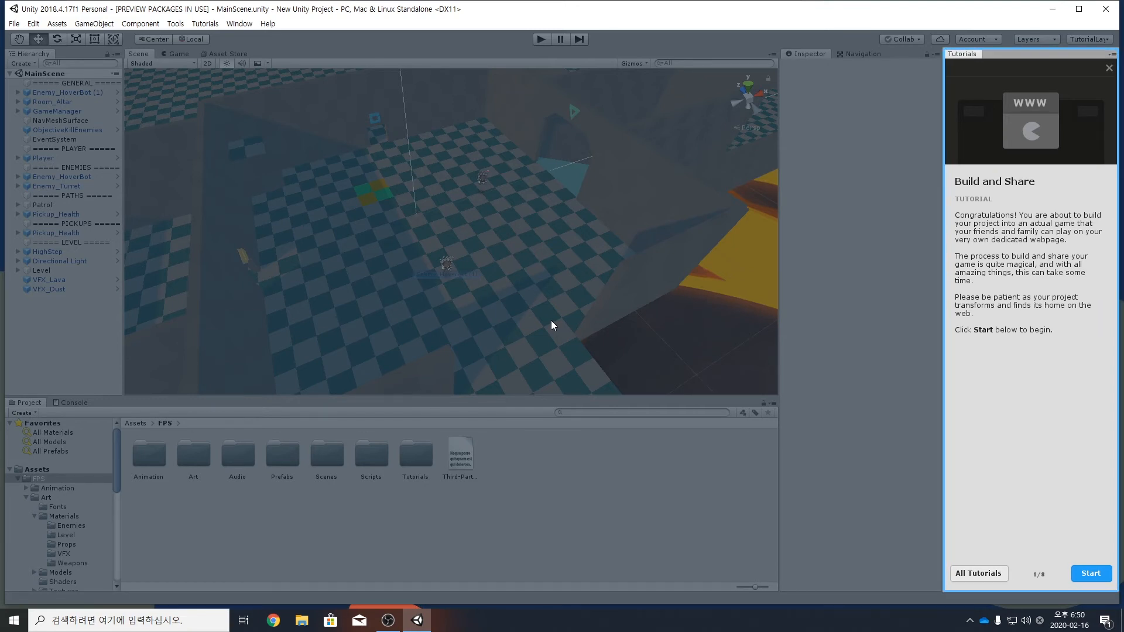
# - Start the Build and Share tutorial and play the game, fighting the hover bot to reach a moment for the cover photo
pyautogui.click(1090, 573)
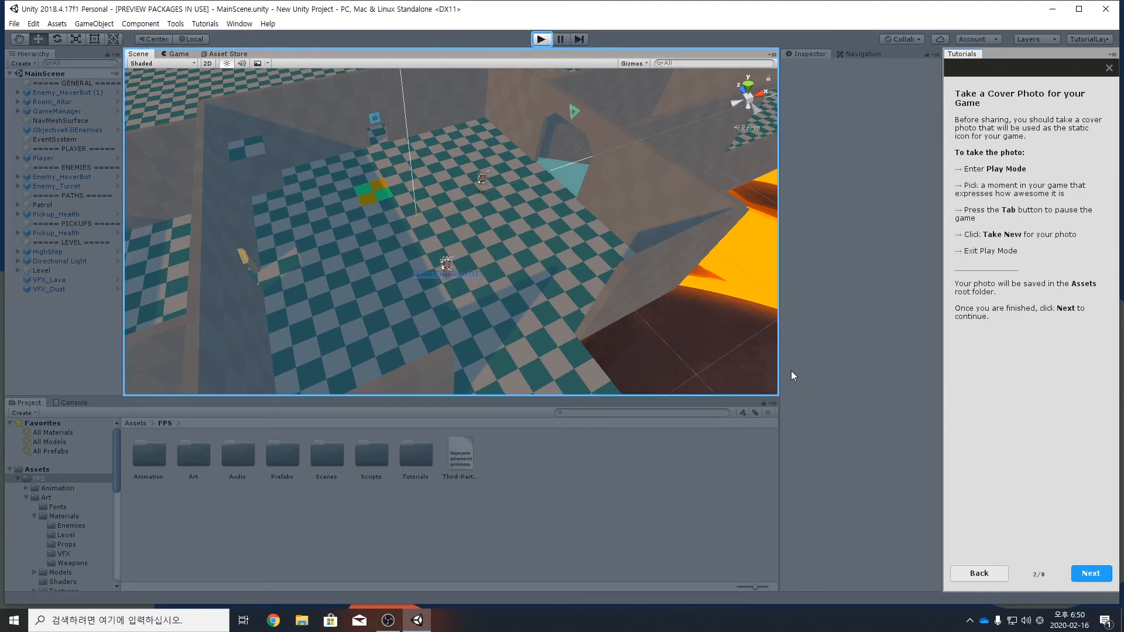
pyautogui.click(541, 39)
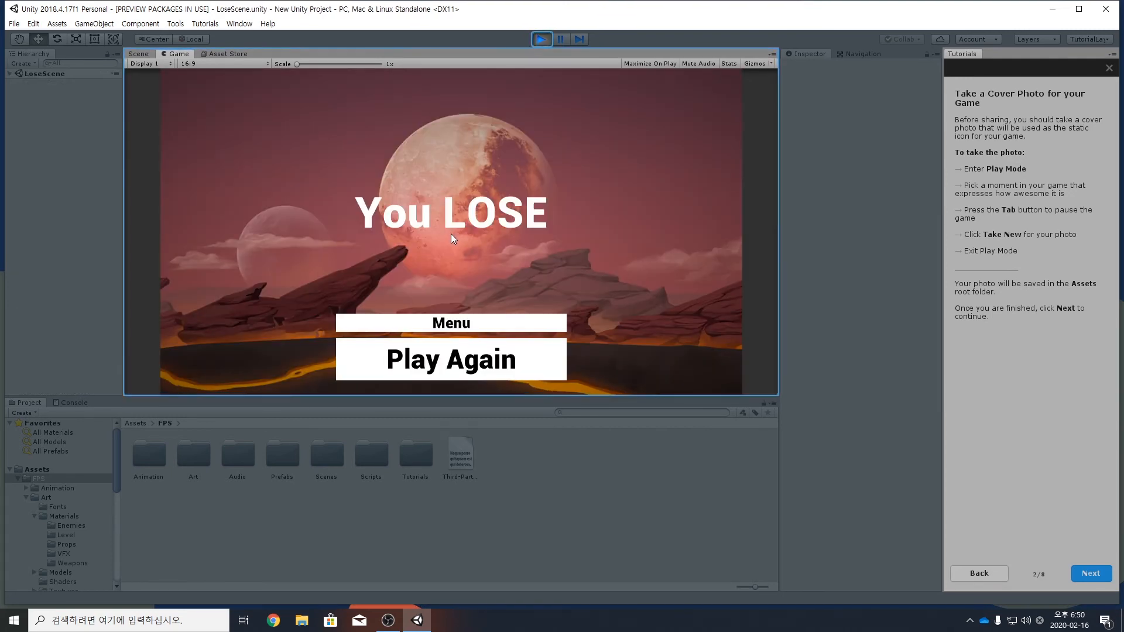
pyautogui.click(540, 38)
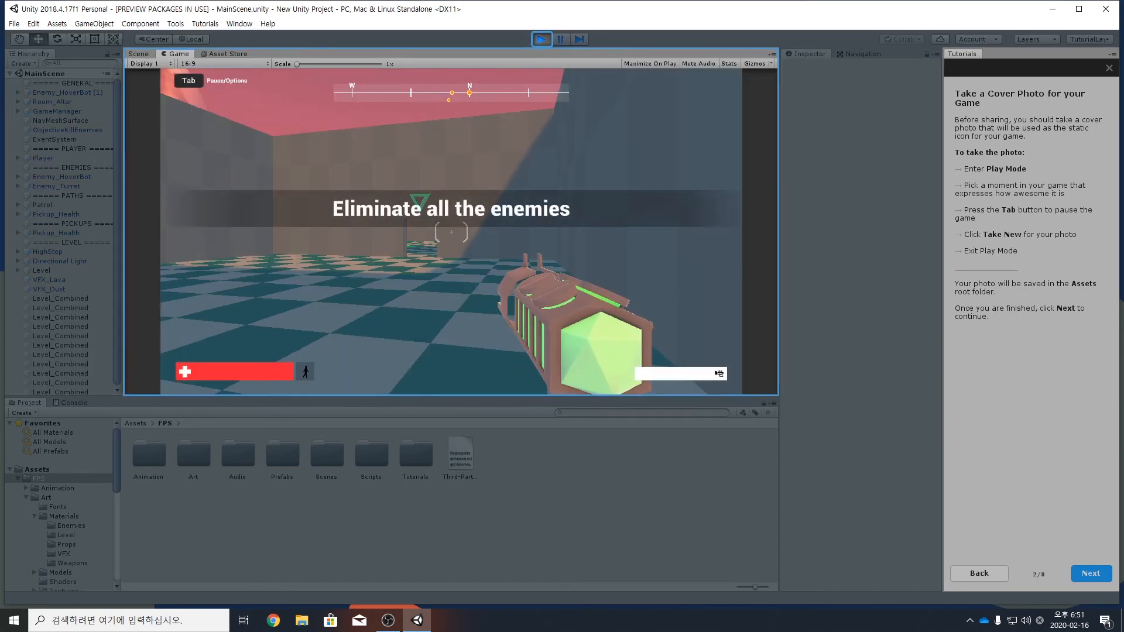
pyautogui.press('w')
pyautogui.click(452, 231)
pyautogui.click(451, 232)
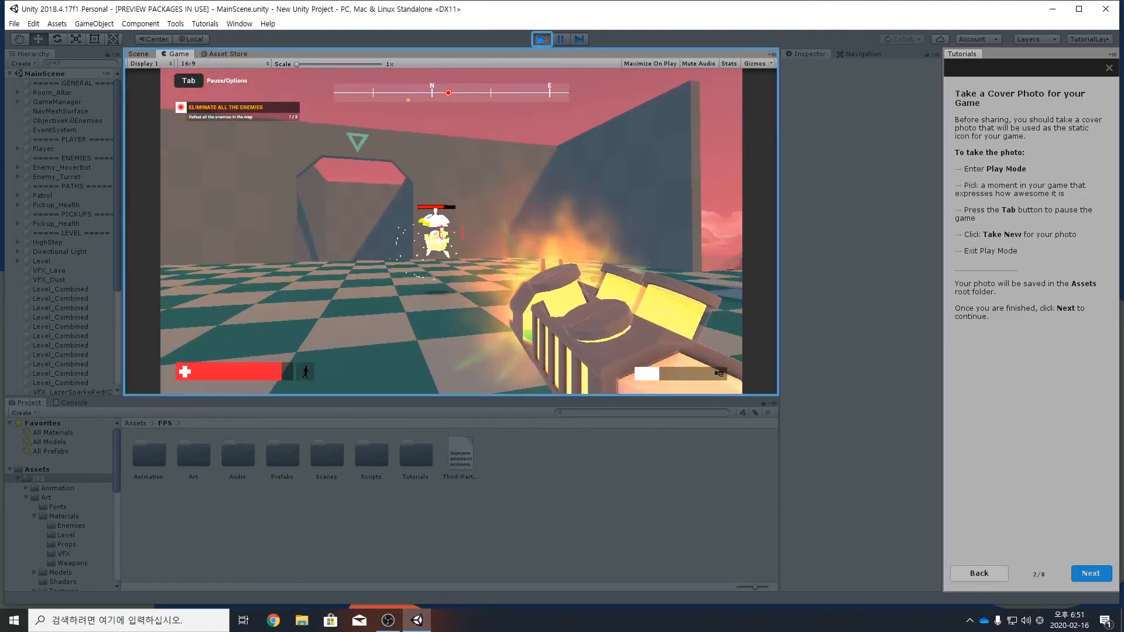
pyautogui.click(452, 232)
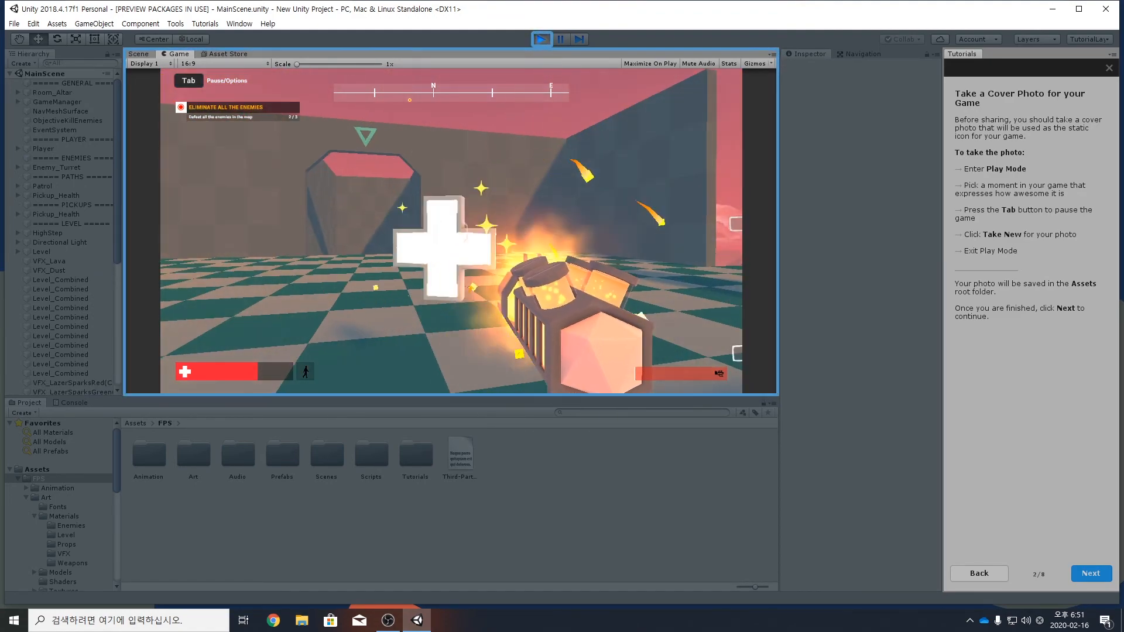
pyautogui.press('w')
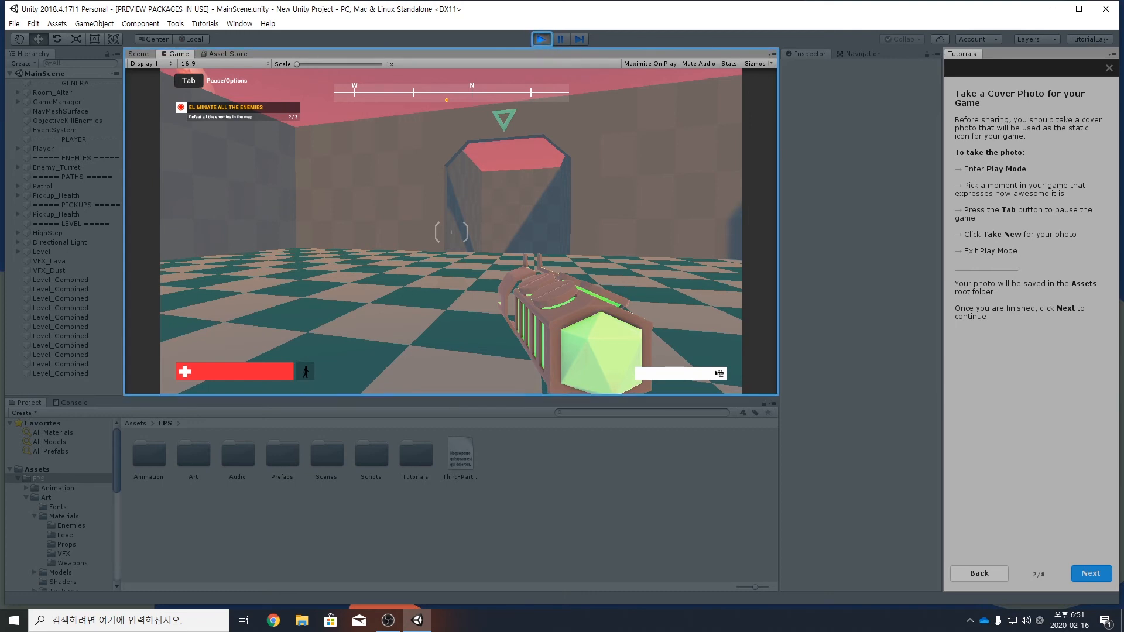
# - Pause the game and take a new screenshot as the cover photo
pyautogui.press('Tab')
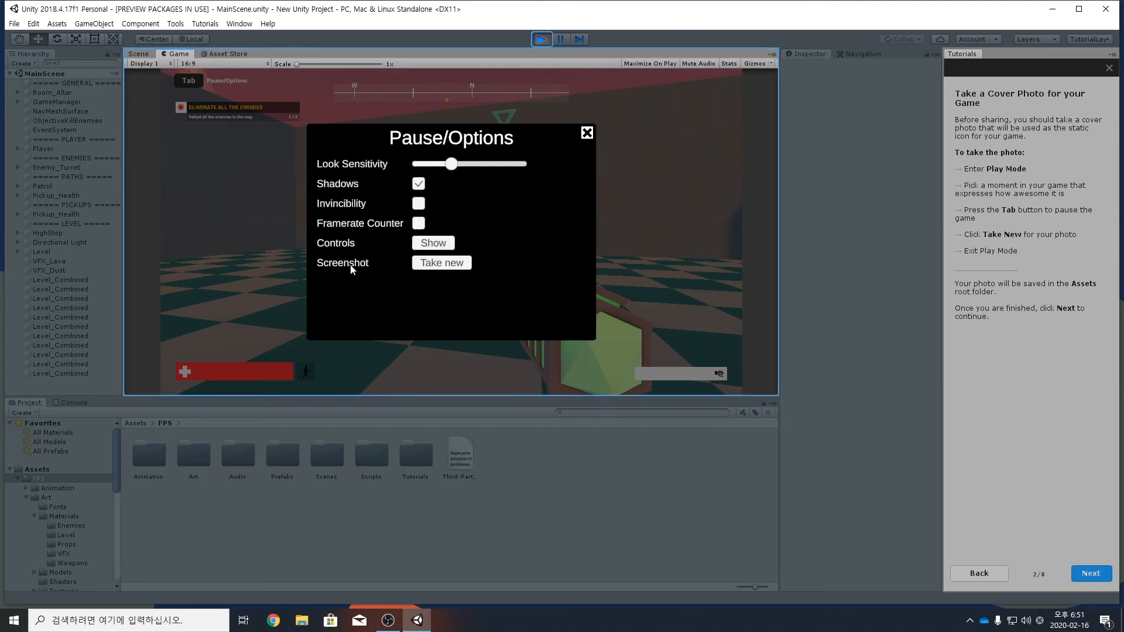
pyautogui.click(428, 264)
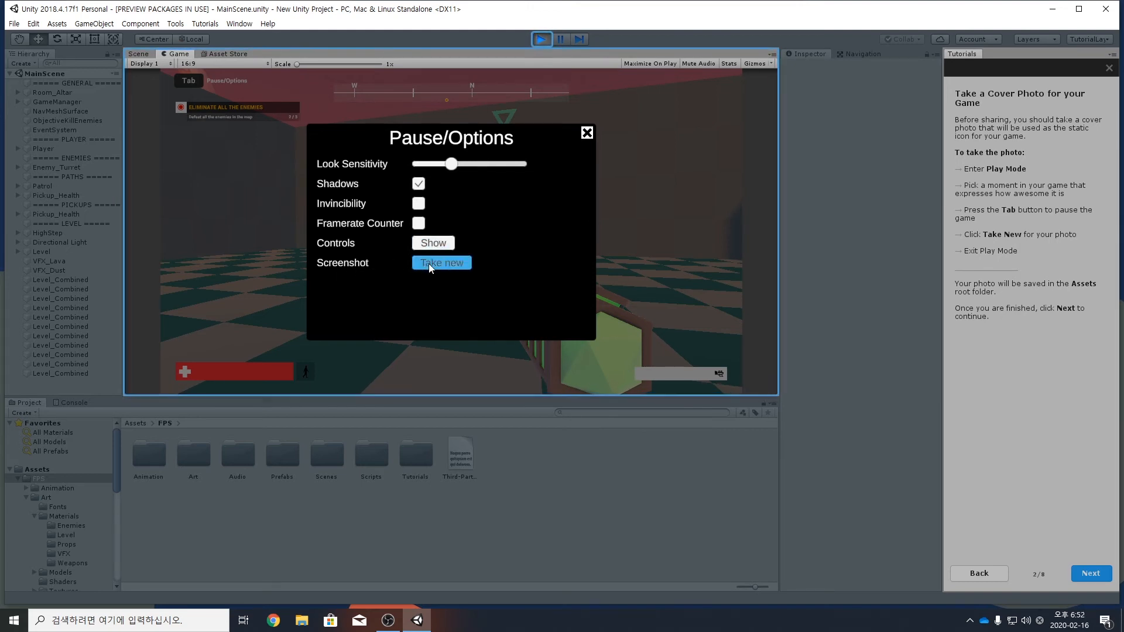
pyautogui.click(428, 263)
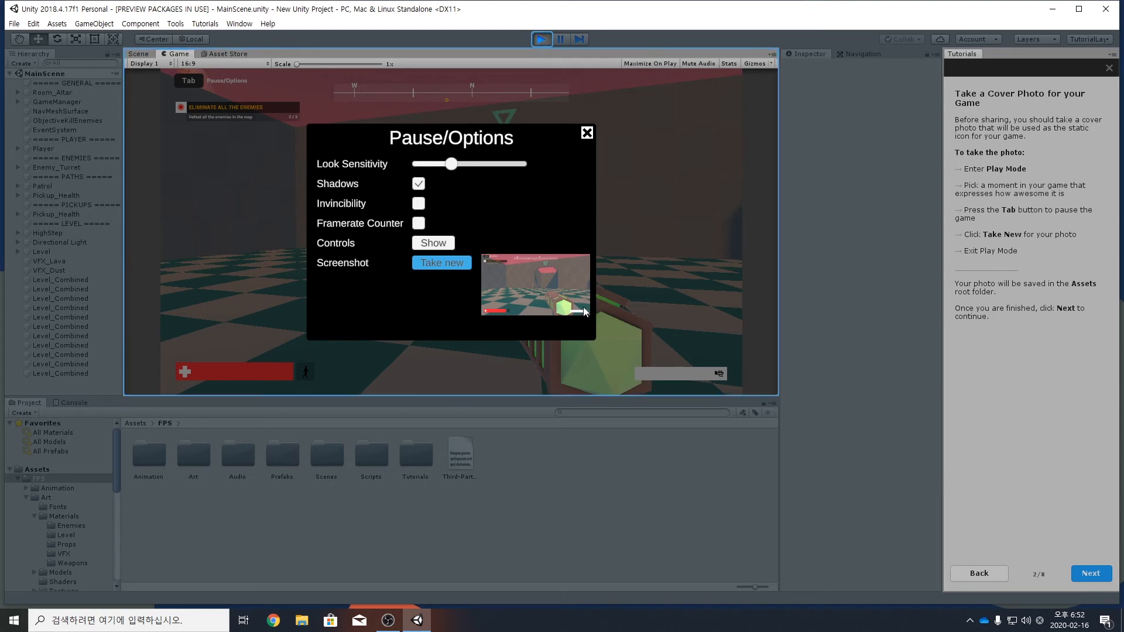
# - Close the pause options, exit Play Mode and continue to the tutorial's Build Settings page
pyautogui.click(586, 132)
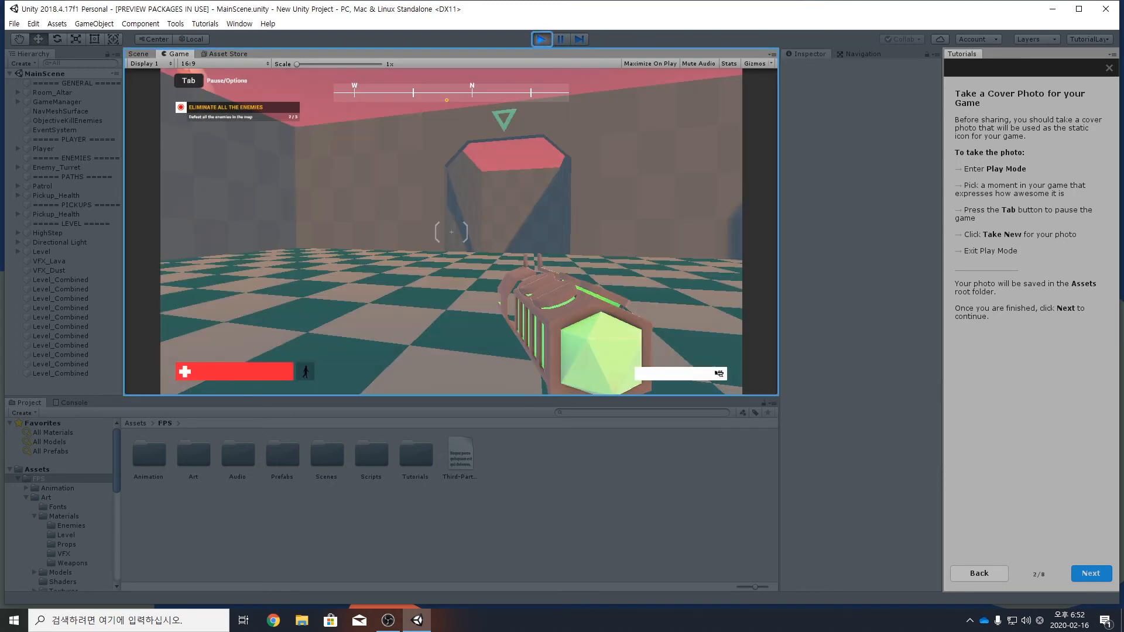
pyautogui.click(452, 232)
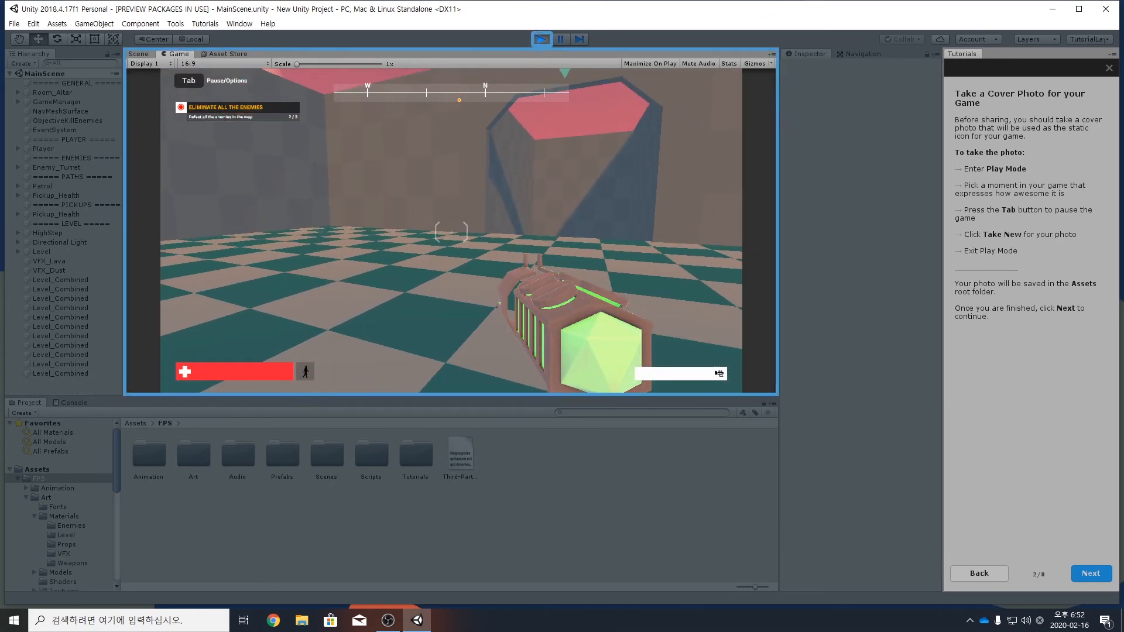
pyautogui.press('Escape')
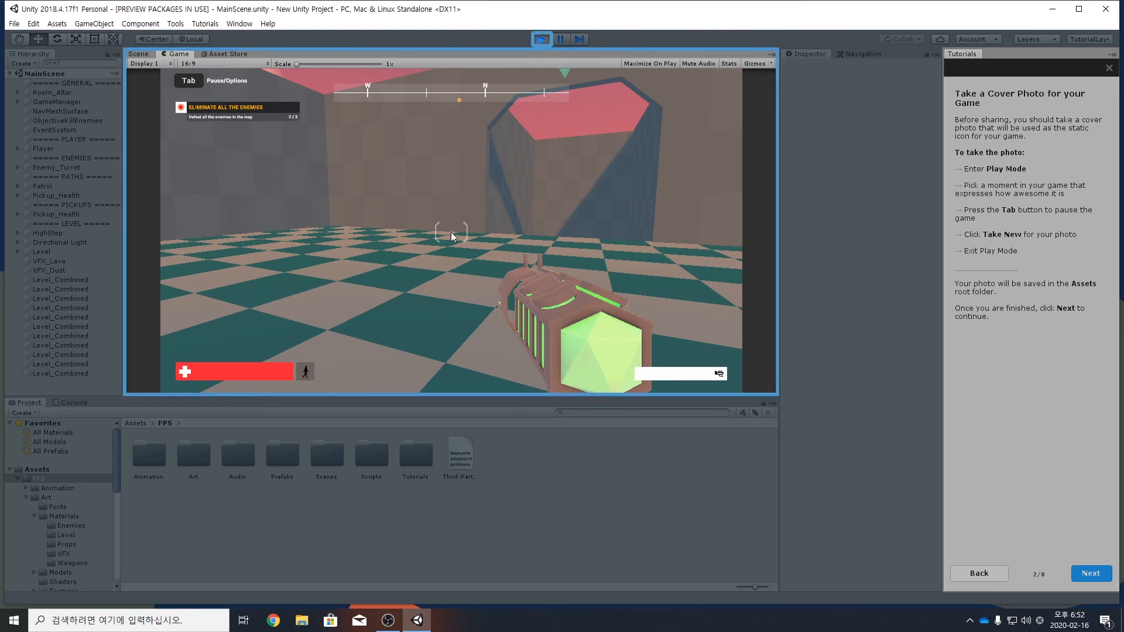
pyautogui.click(542, 39)
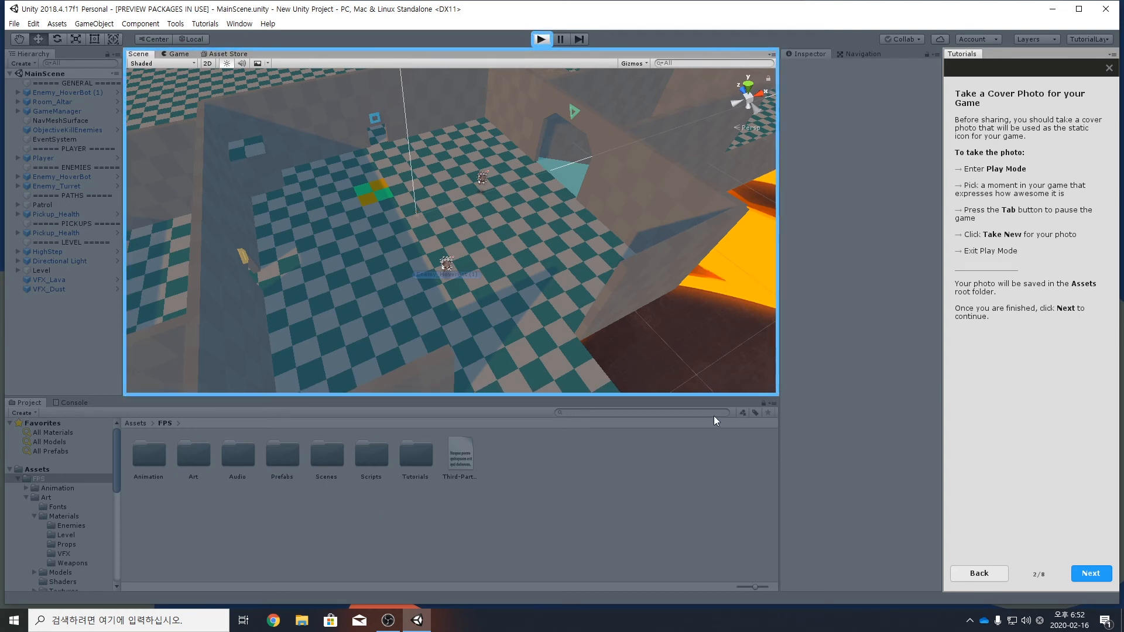
pyautogui.click(1092, 573)
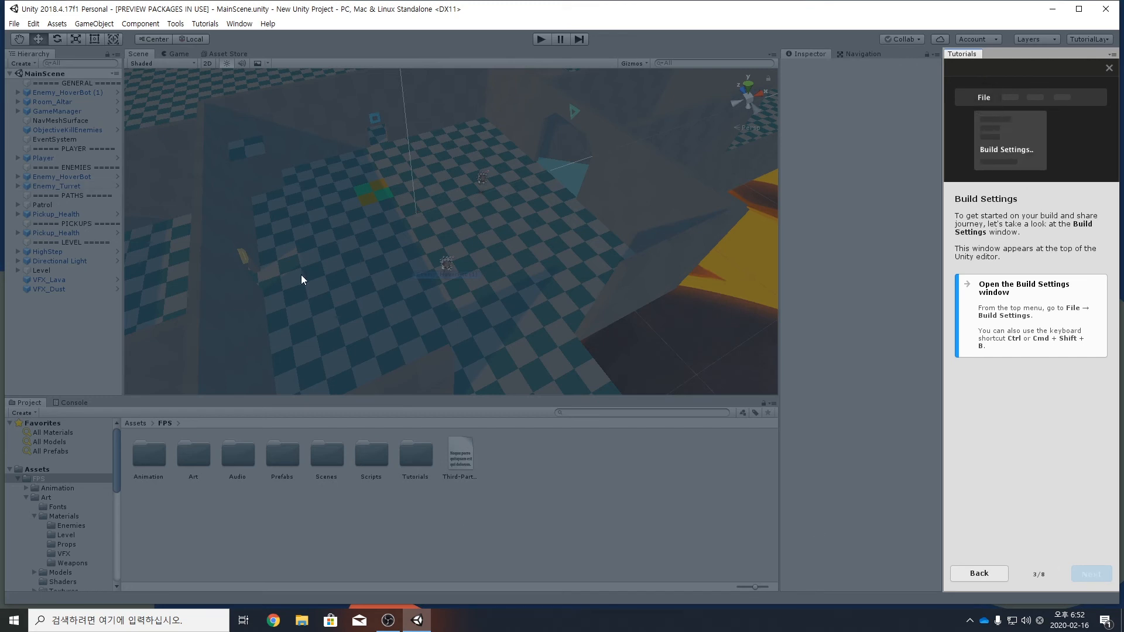
# - Open the Build Settings and switch the build platform to WebGL
pyautogui.click(14, 24)
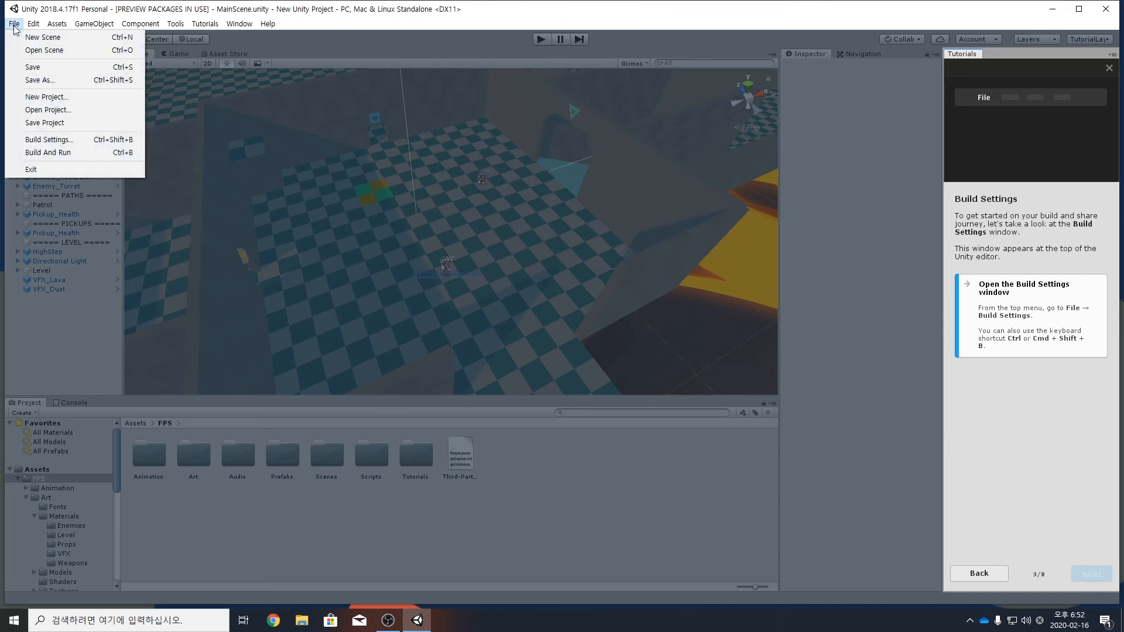
pyautogui.click(33, 141)
pyautogui.click(412, 319)
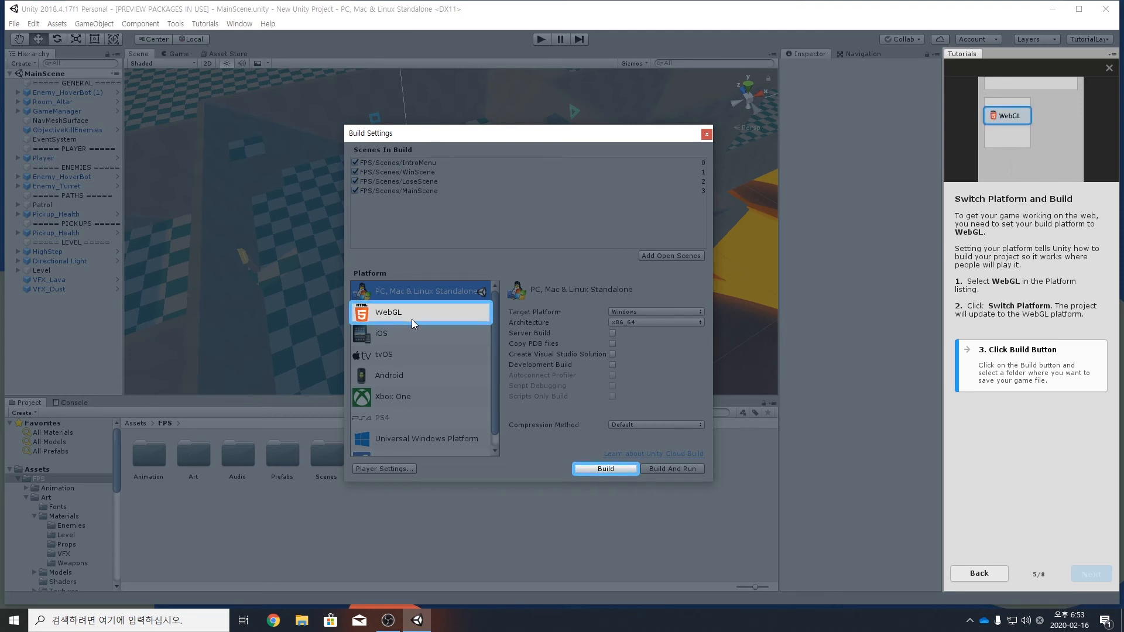
pyautogui.click(412, 318)
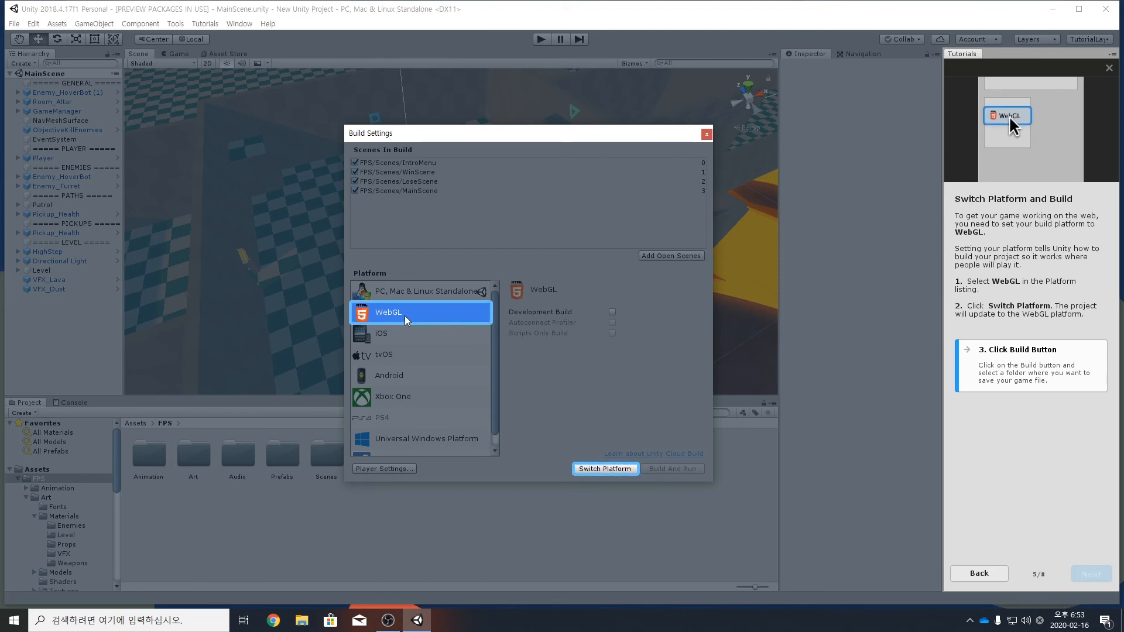
pyautogui.click(581, 469)
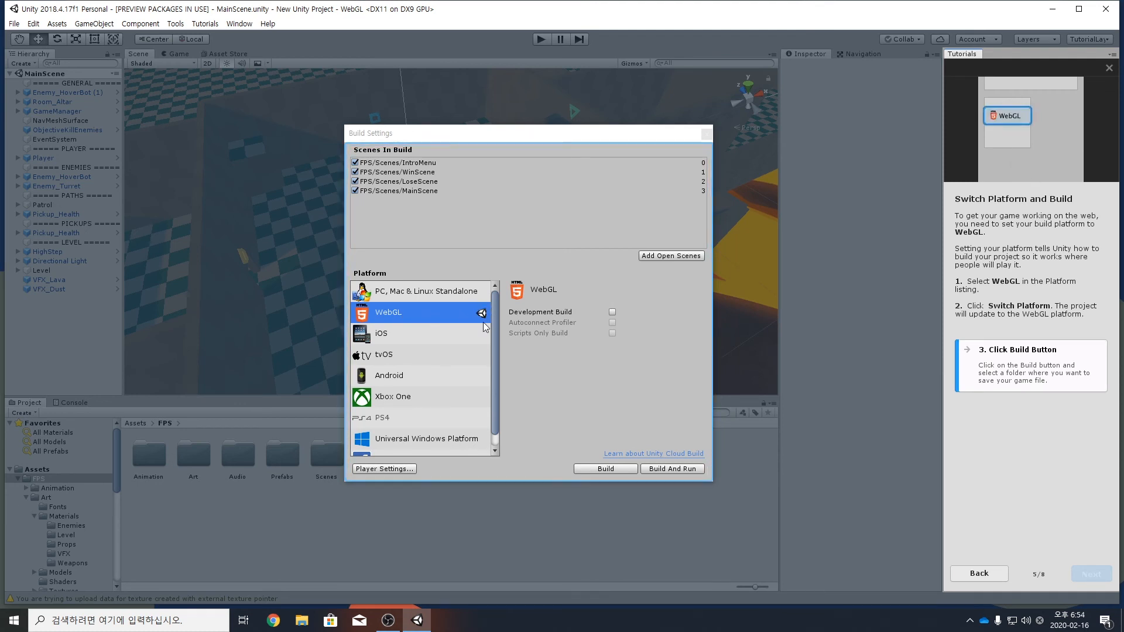
# - Build the WebGL game into a new folder named Build inside the project folder
pyautogui.click(606, 470)
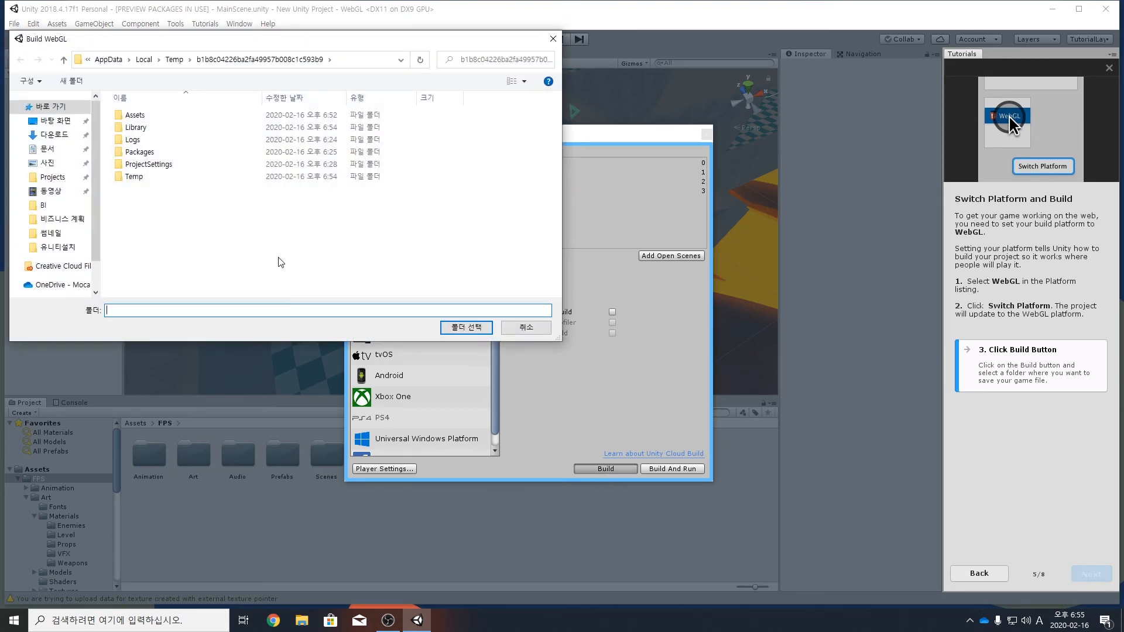
pyautogui.rightClick(162, 215)
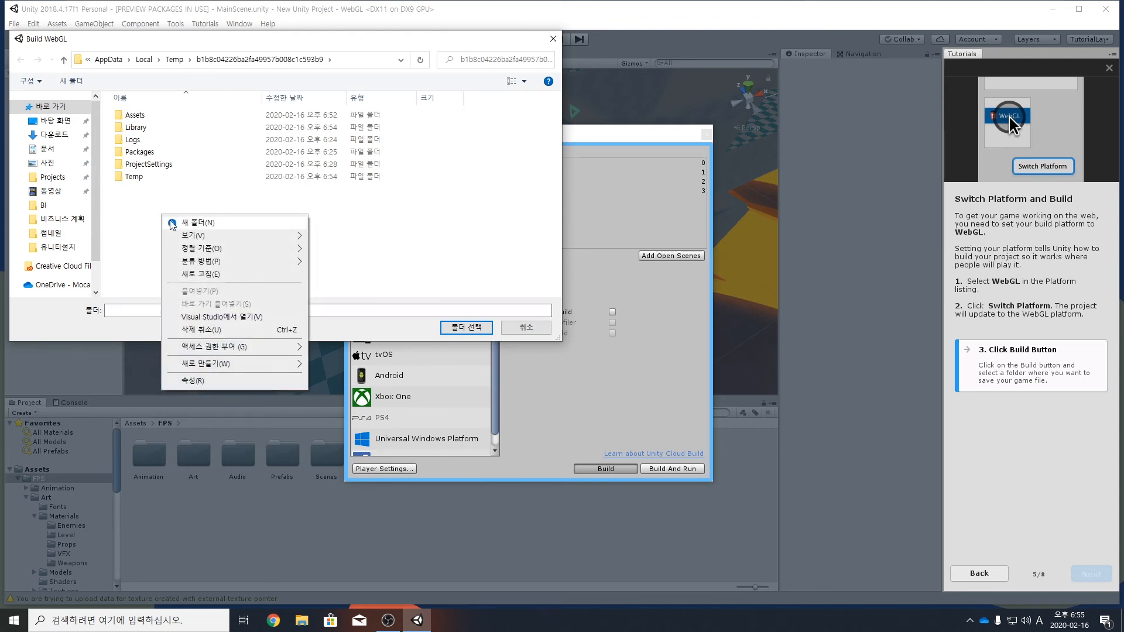
pyautogui.click(193, 222)
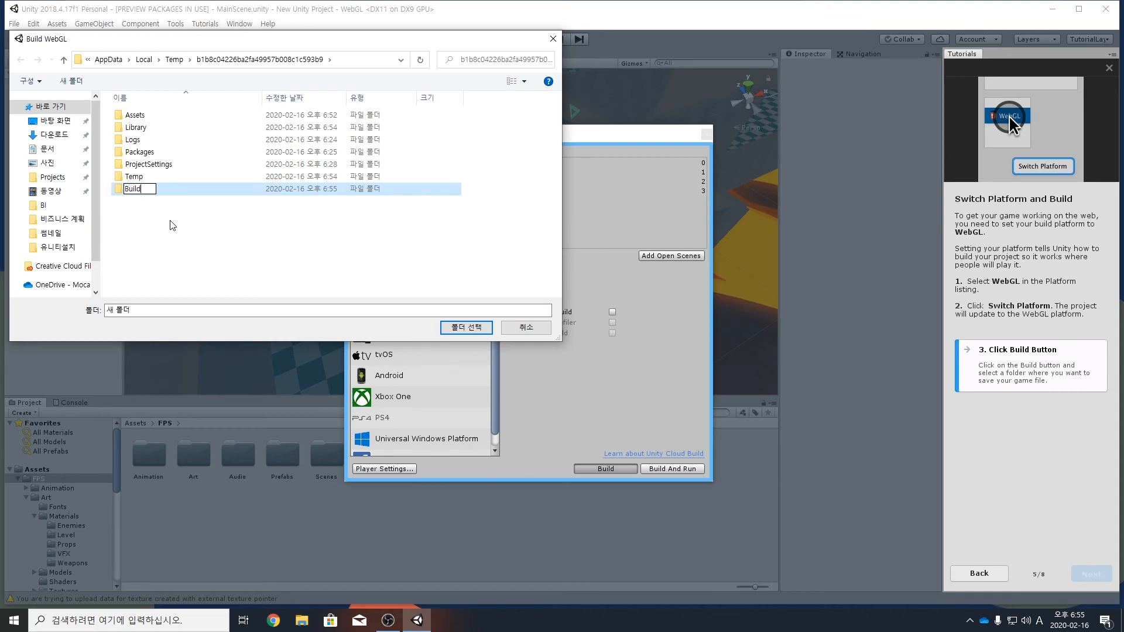
pyautogui.press('Return')
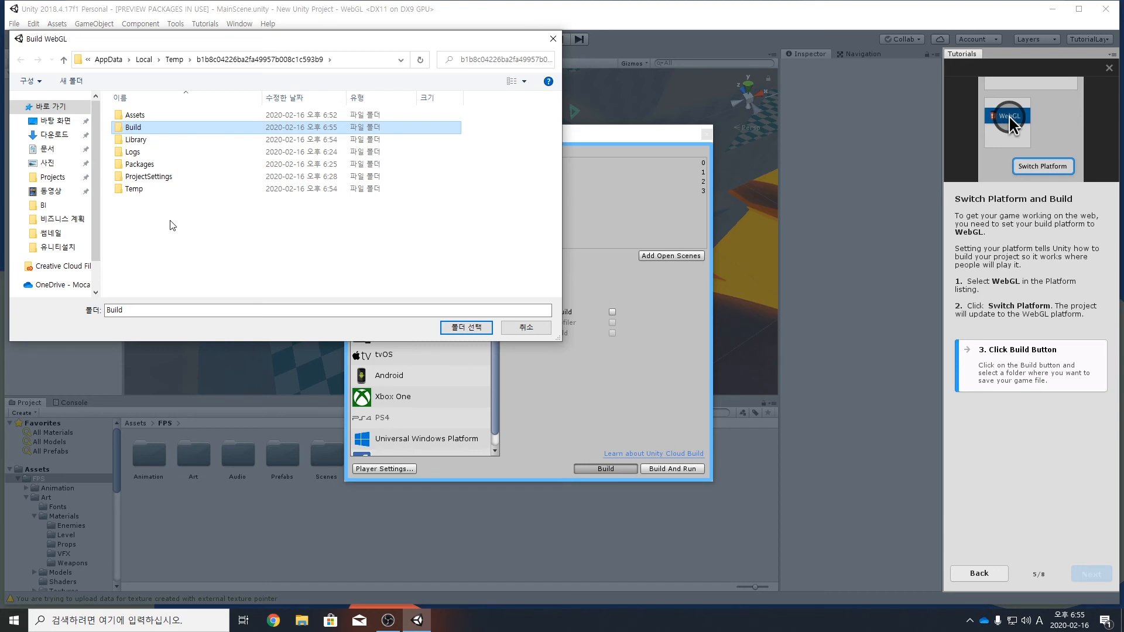
pyautogui.click(460, 328)
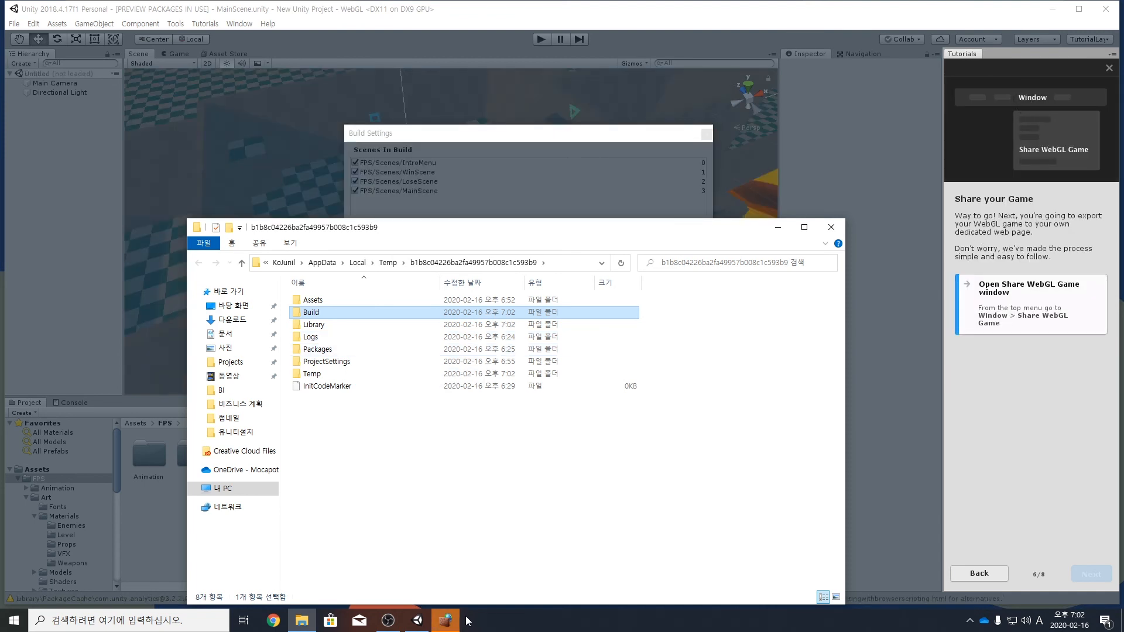
# - Examine the generated files in the Build folder and close the file window
pyautogui.click(614, 431)
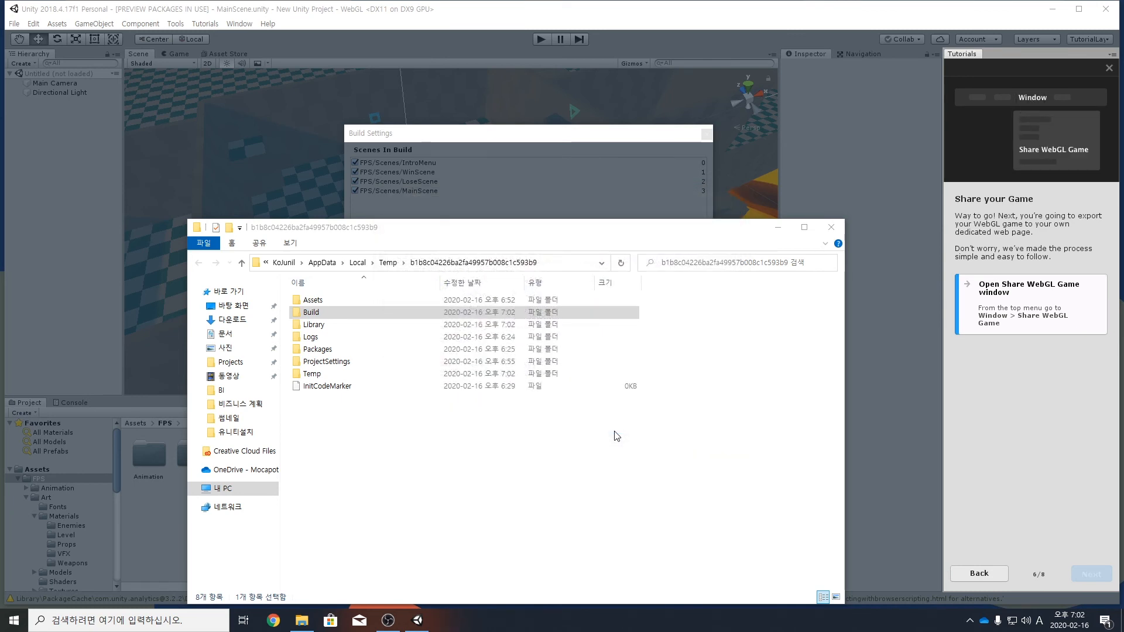
pyautogui.click(314, 316)
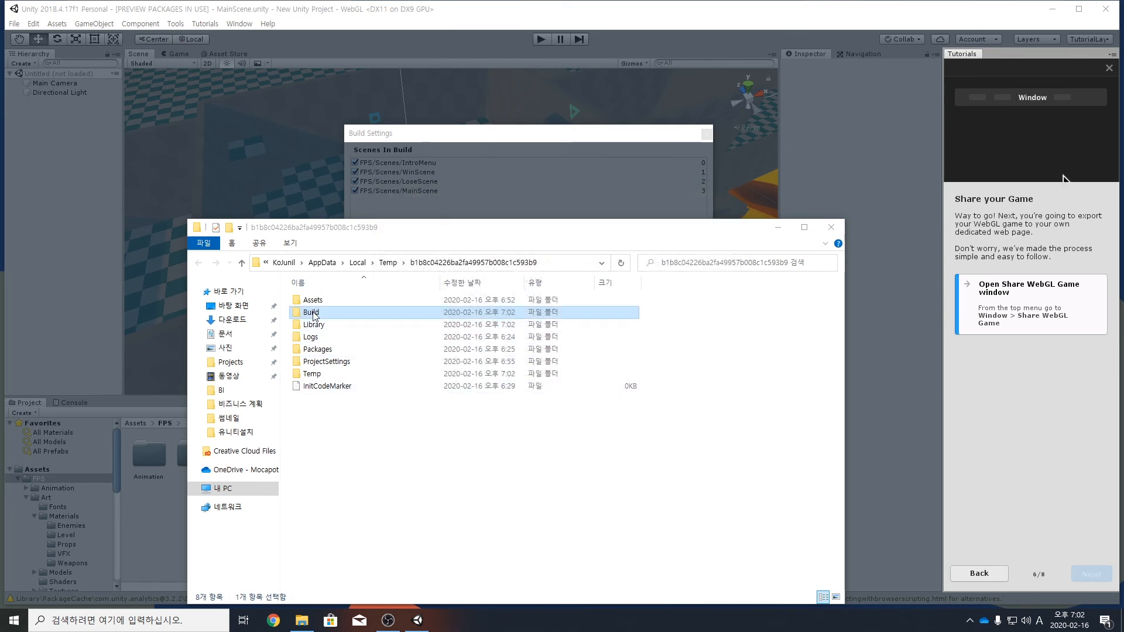
pyautogui.doubleClick(315, 316)
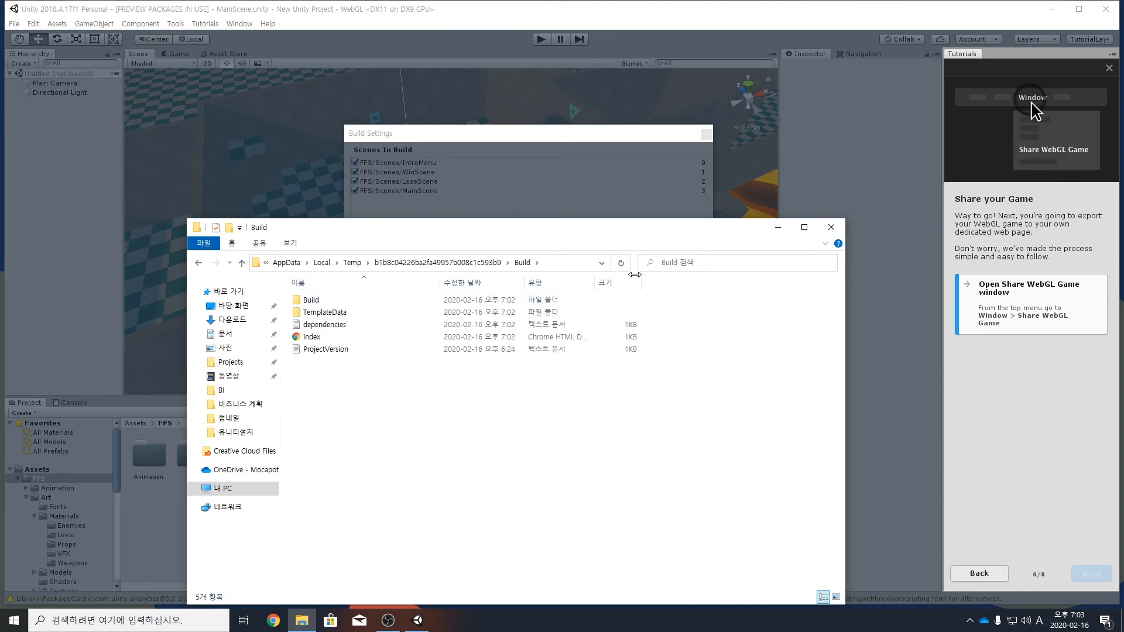
pyautogui.click(832, 227)
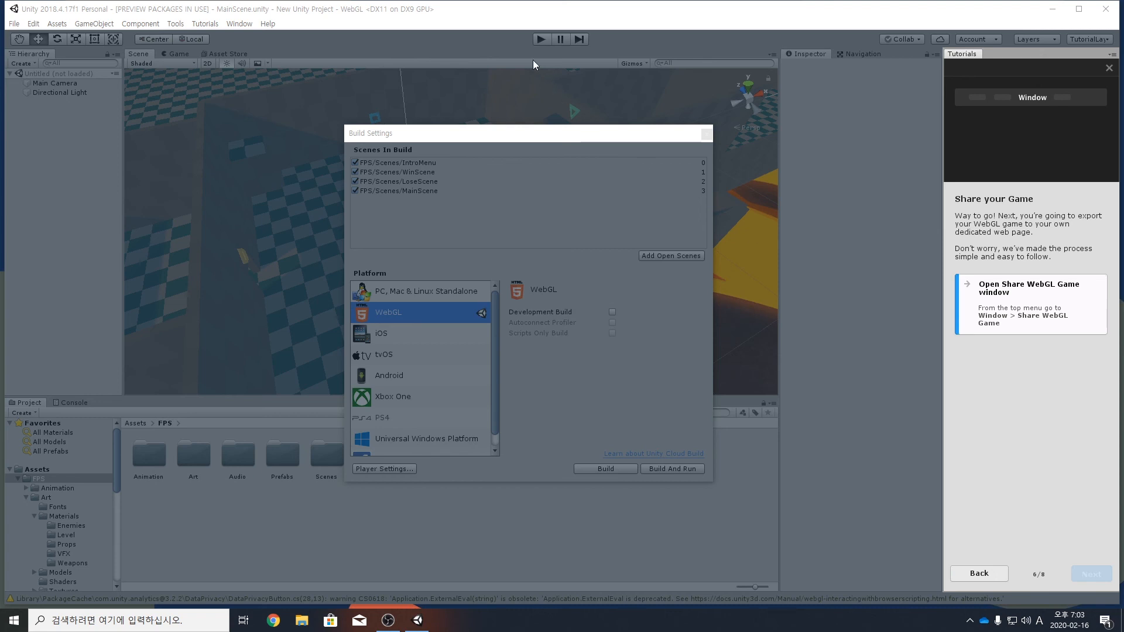
# - Open the Share WebGL Game window and upload the game to Unity Connect under the name New Unity Project, without a thumbnail
pyautogui.click(239, 23)
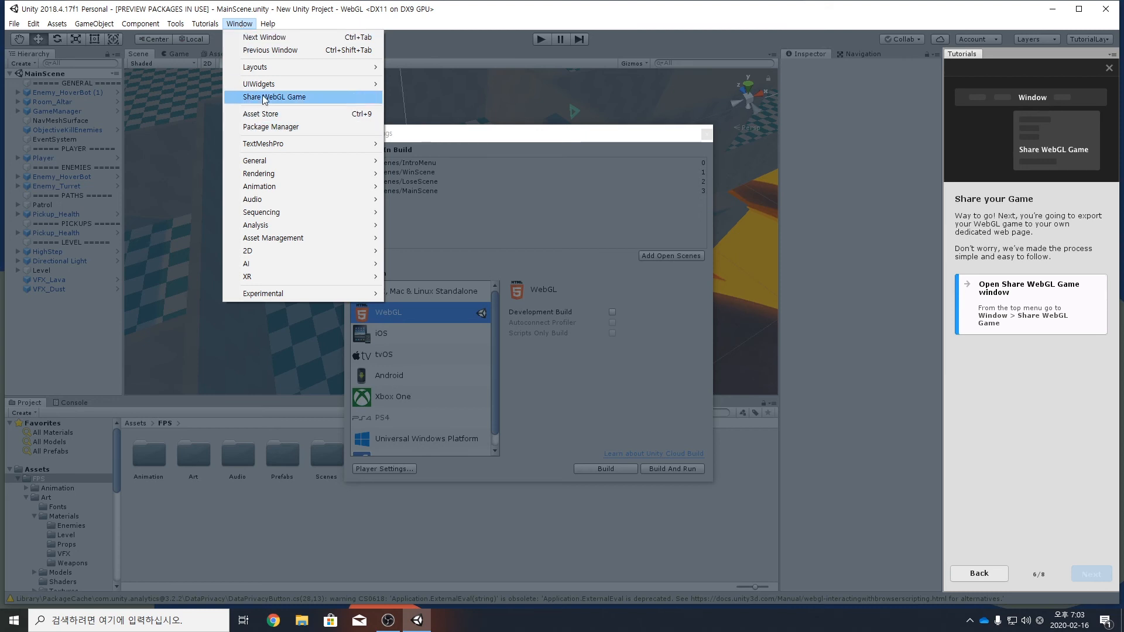
pyautogui.click(310, 99)
pyautogui.moveTo(150, 6); pyautogui.dragTo(522, 169)
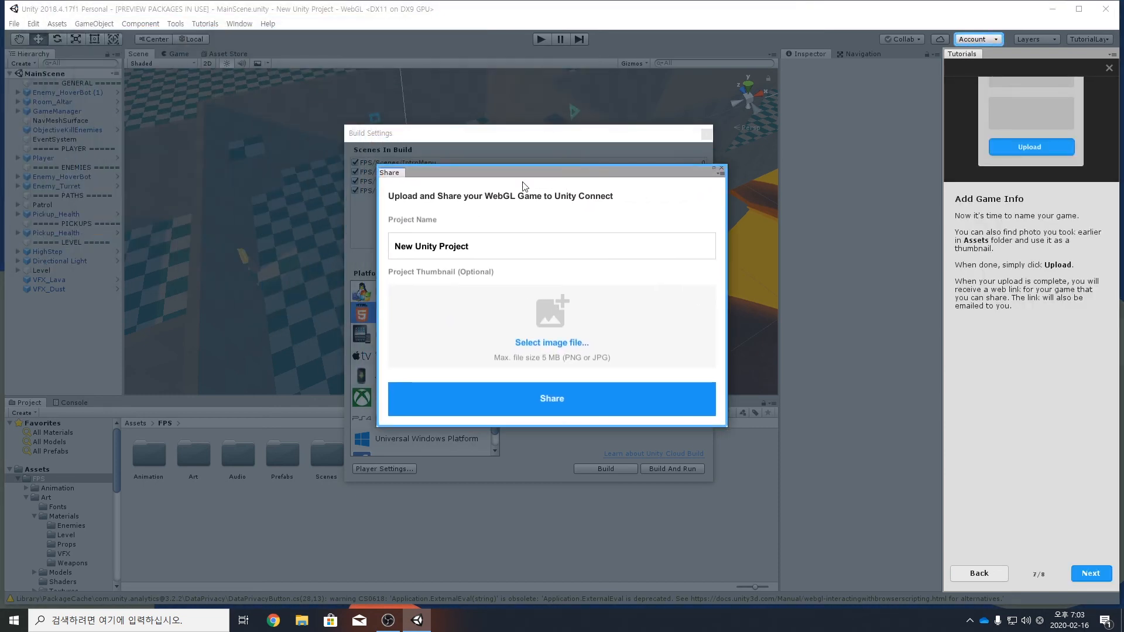
pyautogui.click(518, 249)
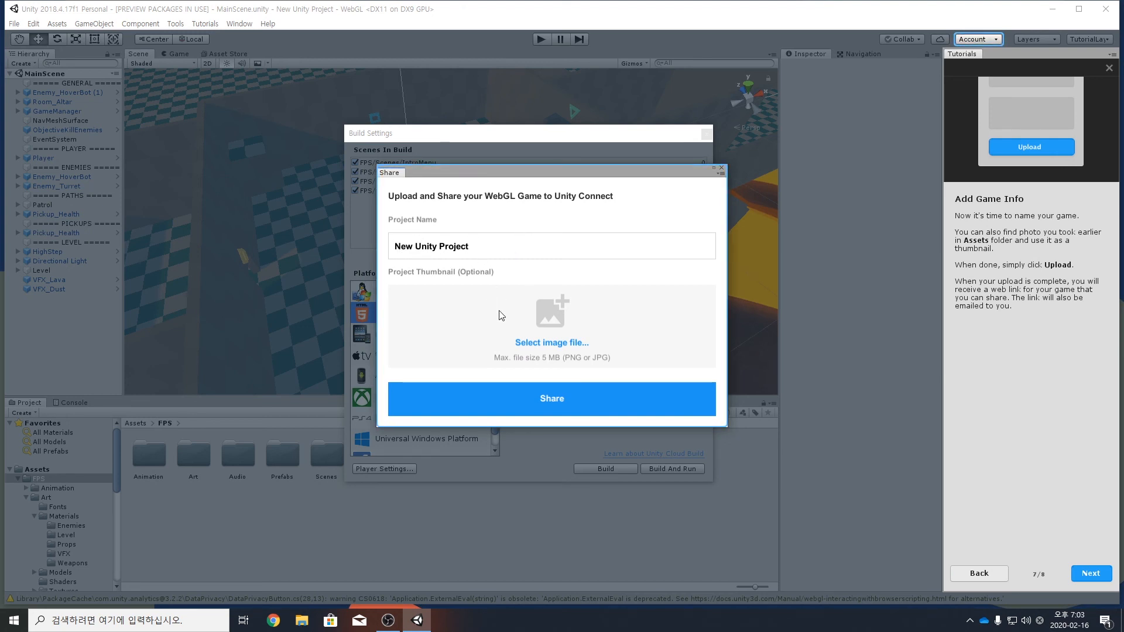
pyautogui.click(538, 398)
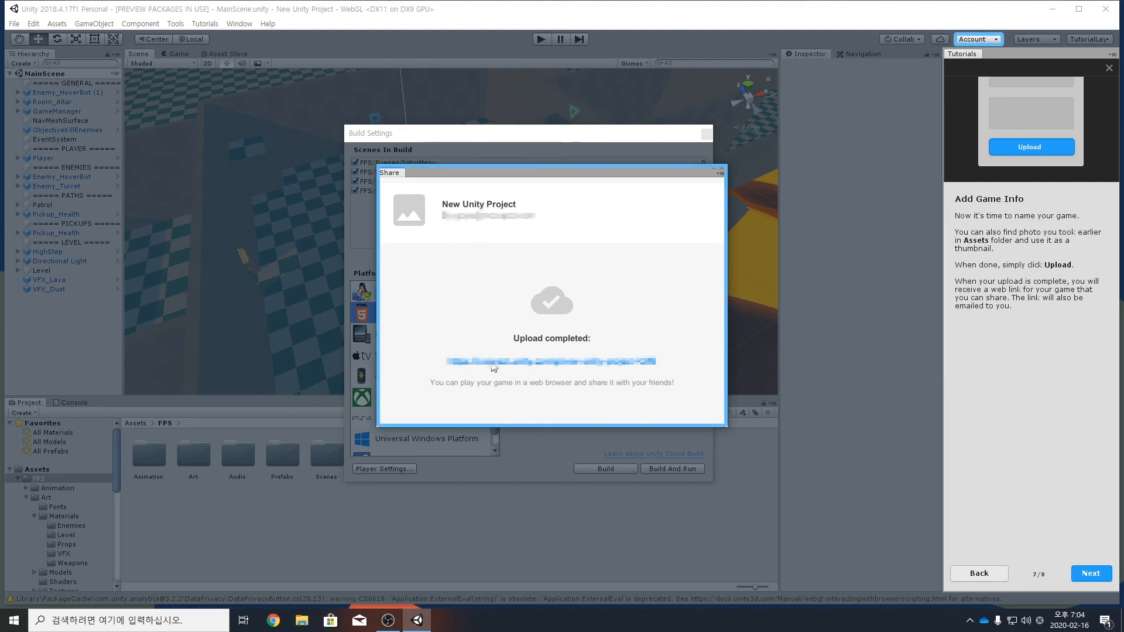
# - Open the uploaded game's web link in the browser, launch the game and test moving the player through the level
pyautogui.click(518, 362)
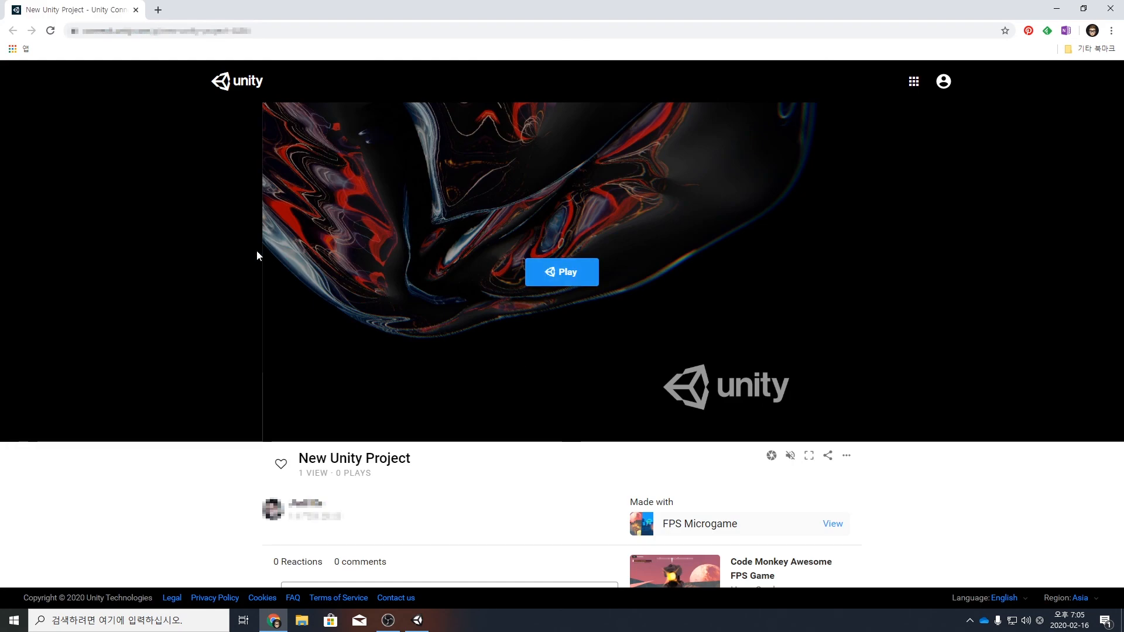
pyautogui.click(539, 280)
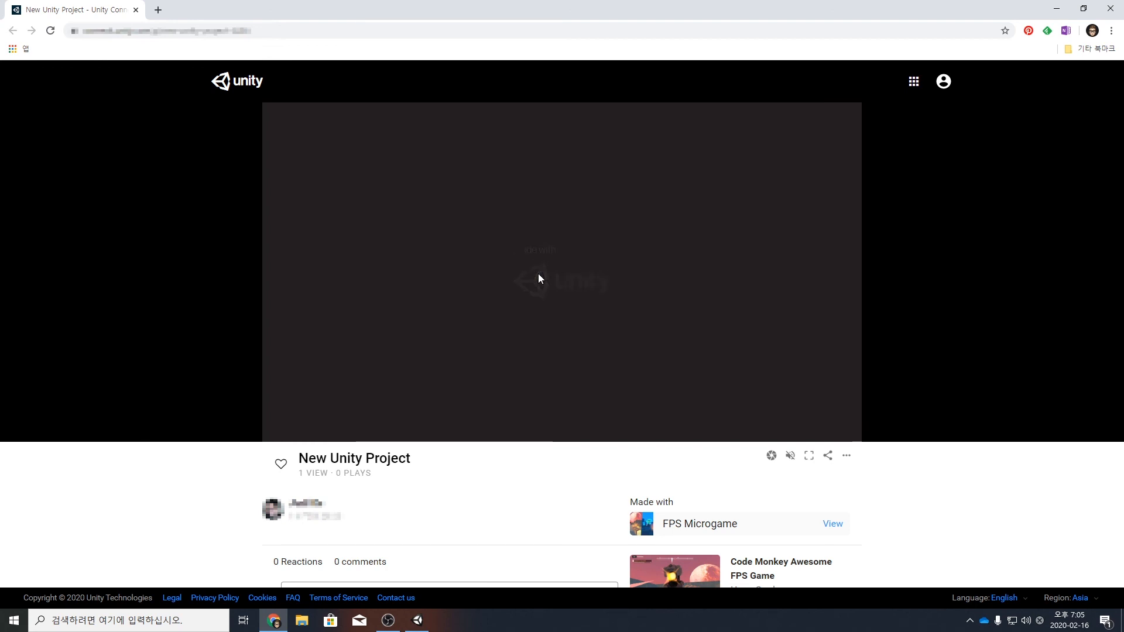
pyautogui.click(552, 405)
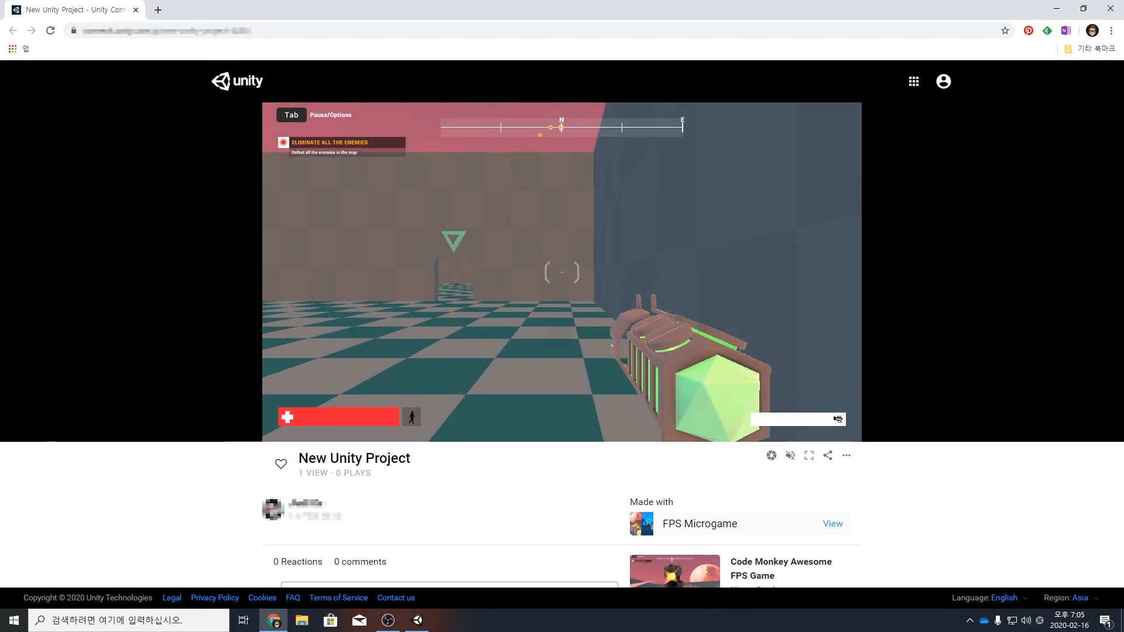
pyautogui.press('a')
pyautogui.press('w')
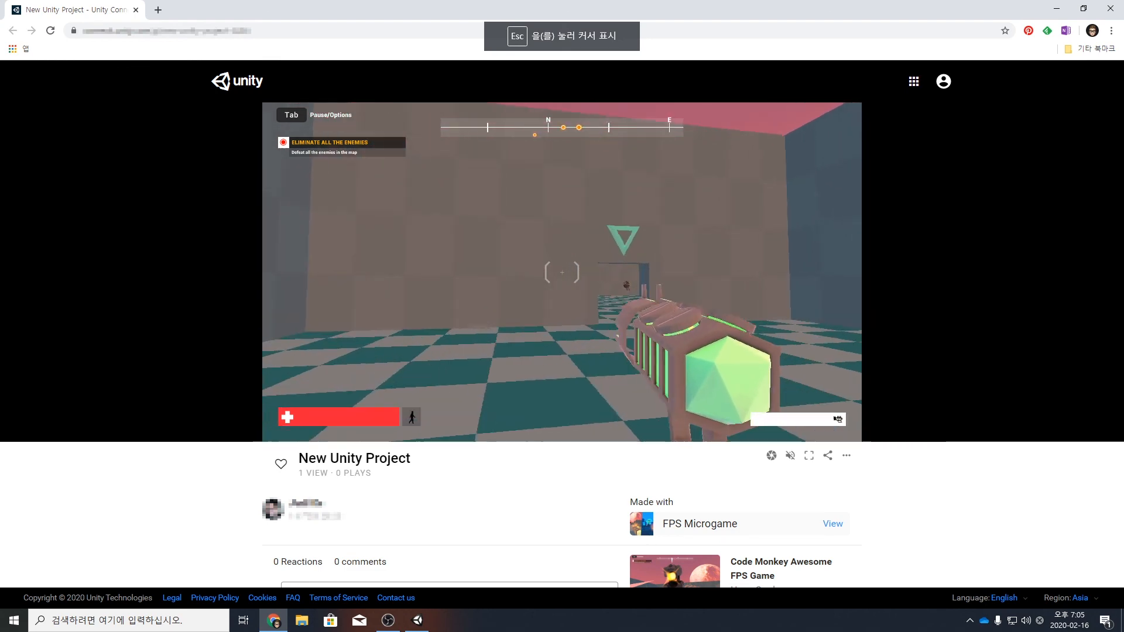
# - Playtest the uploaded game in the browser by shooting the enemies near the doorway and moving forward through the next rooms
pyautogui.click(562, 273)
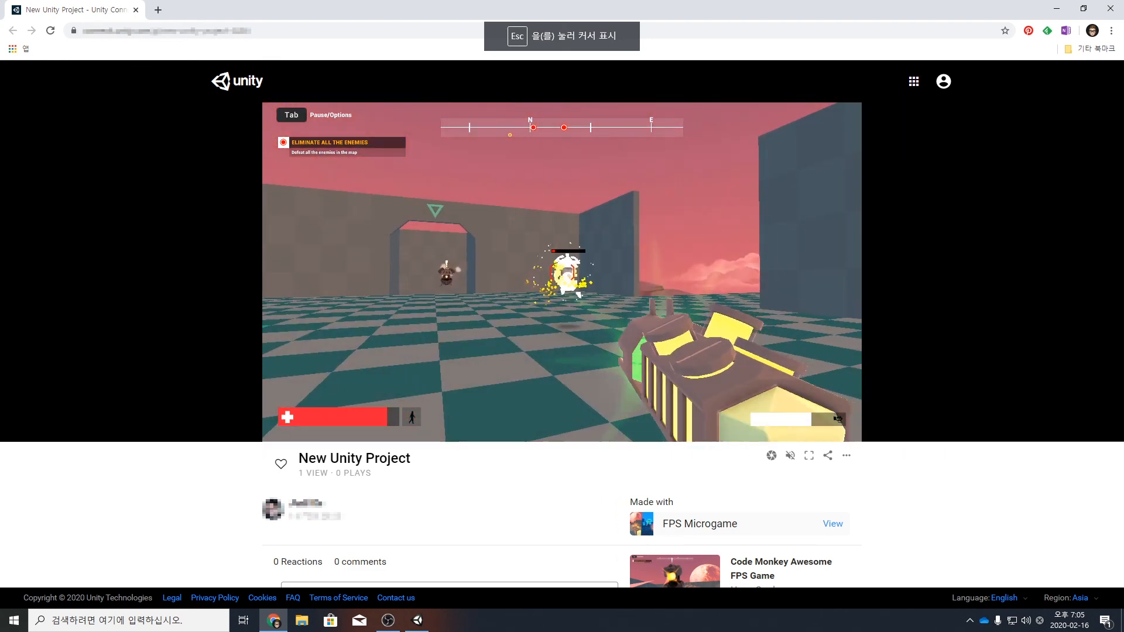
pyautogui.click(562, 272)
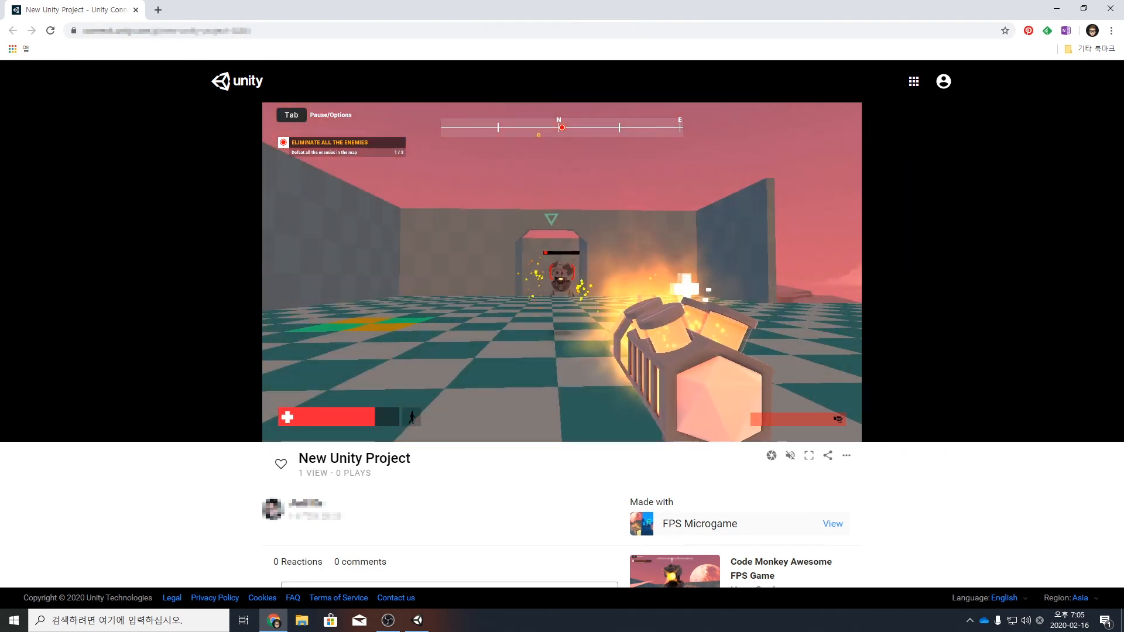
pyautogui.press('w')
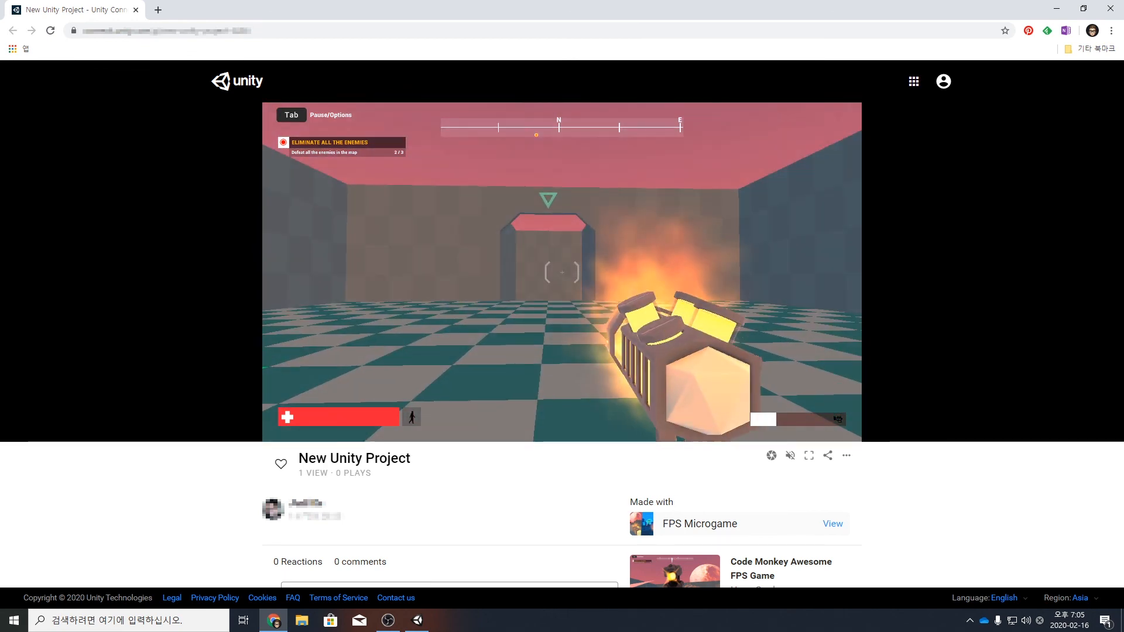
pyautogui.press('w')
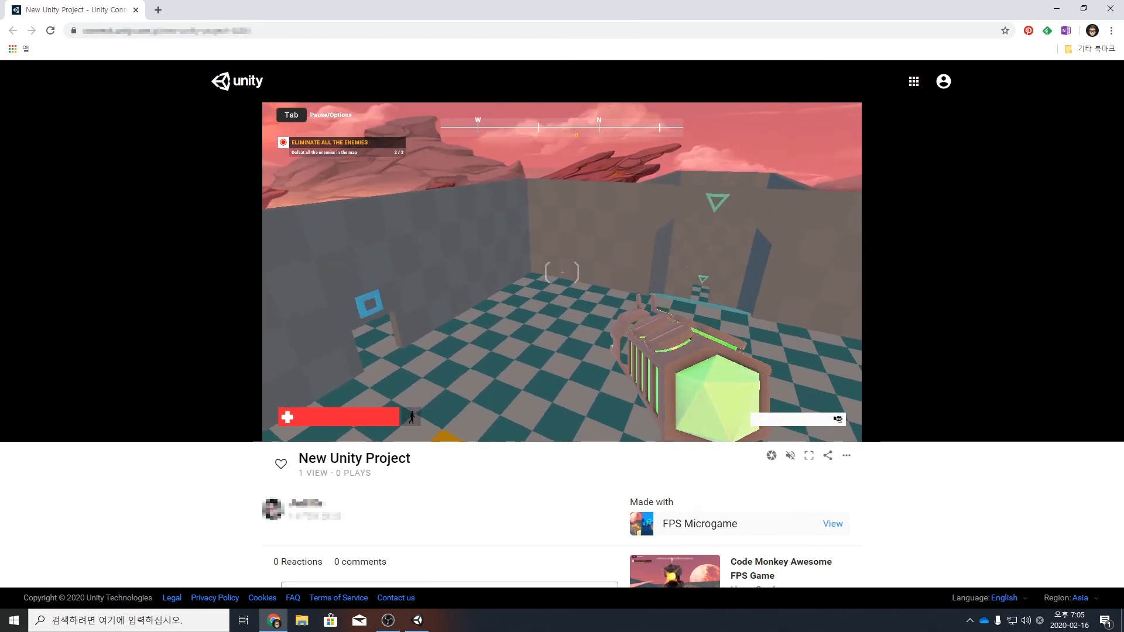
pyautogui.press('w')
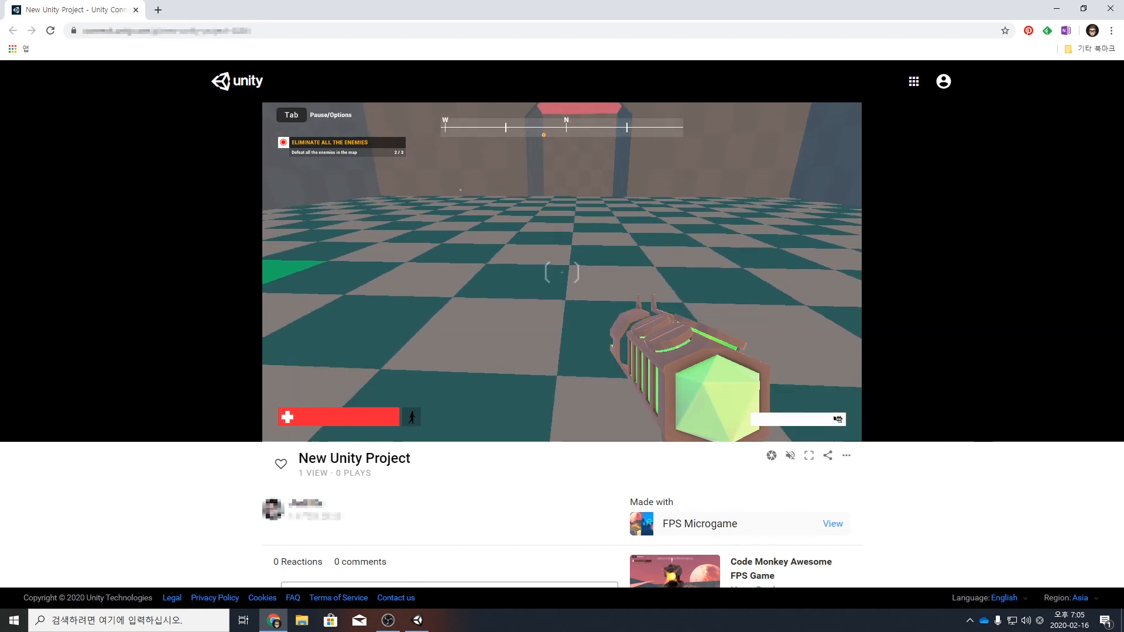
pyautogui.press('w')
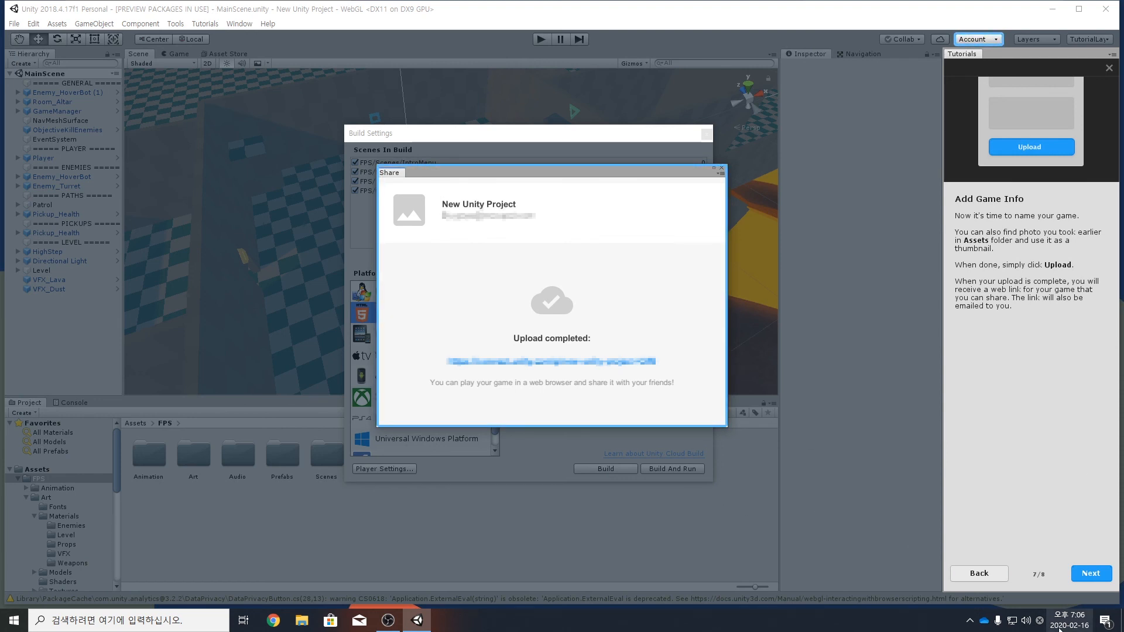
# - Advance the Build and Share tutorial in Unity to its final page and finish it, returning to the tutorial list
pyautogui.click(1093, 574)
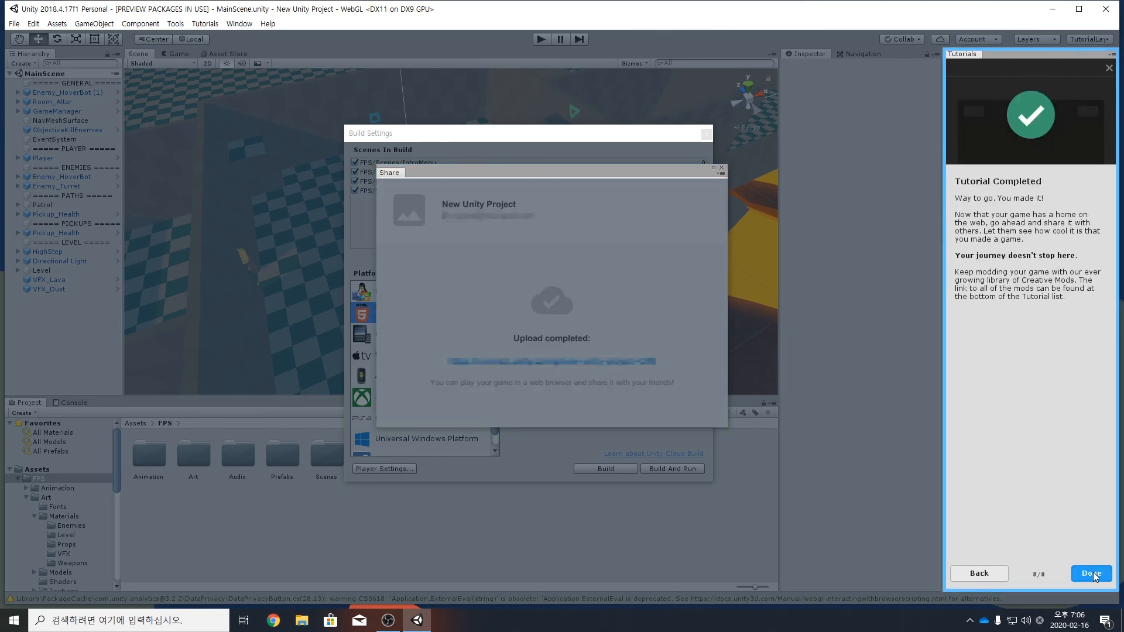
pyautogui.click(1092, 574)
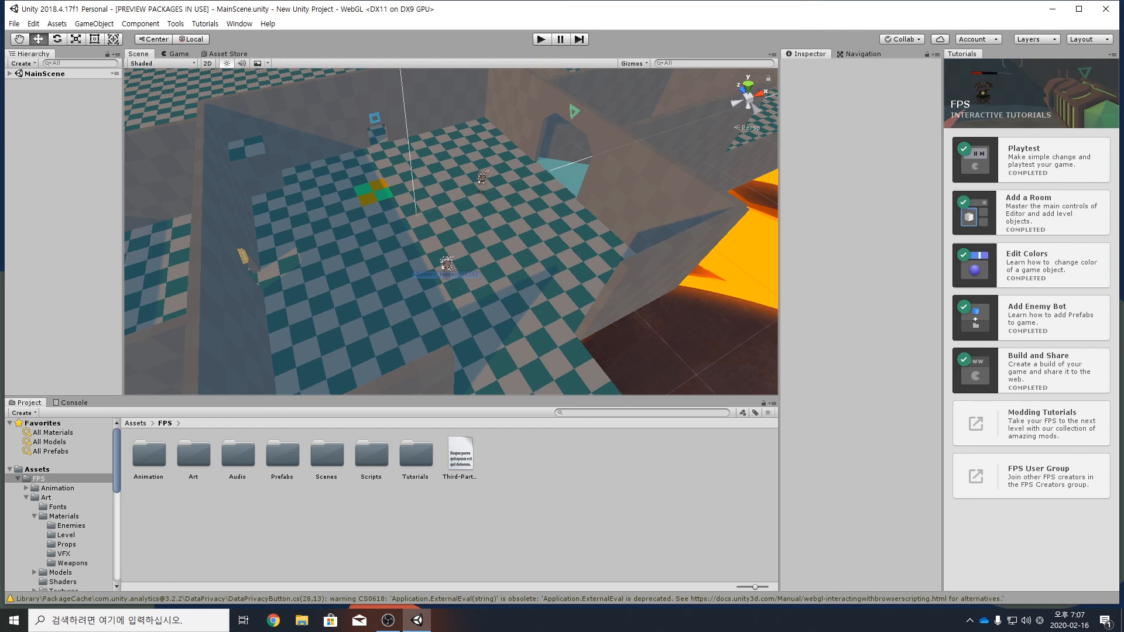
pyautogui.hotkey('alt', 'Tab')
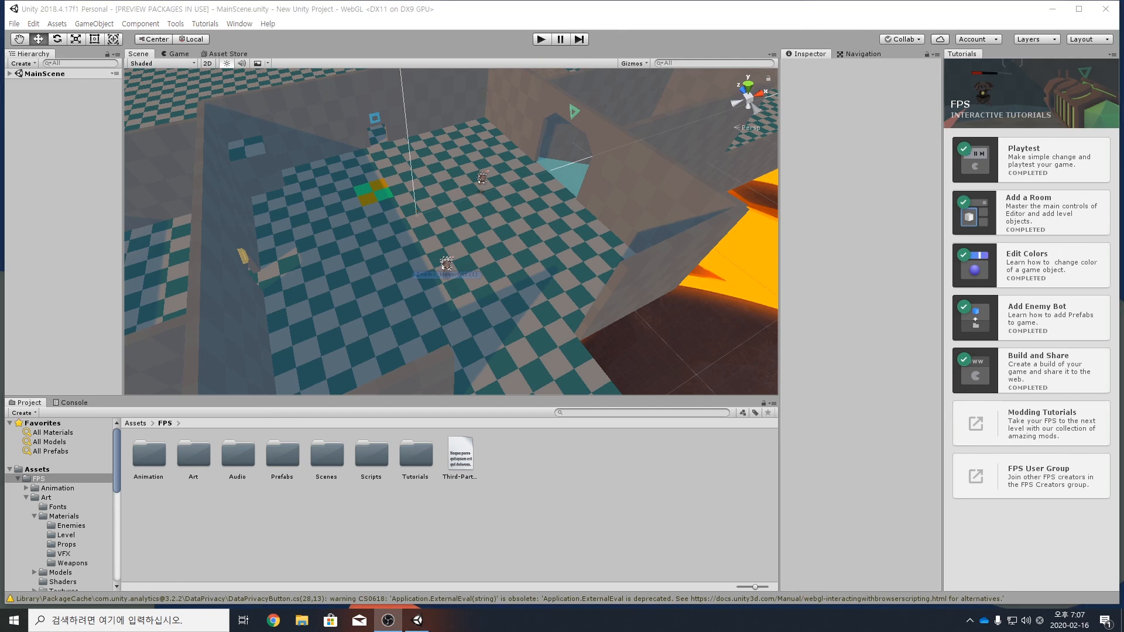